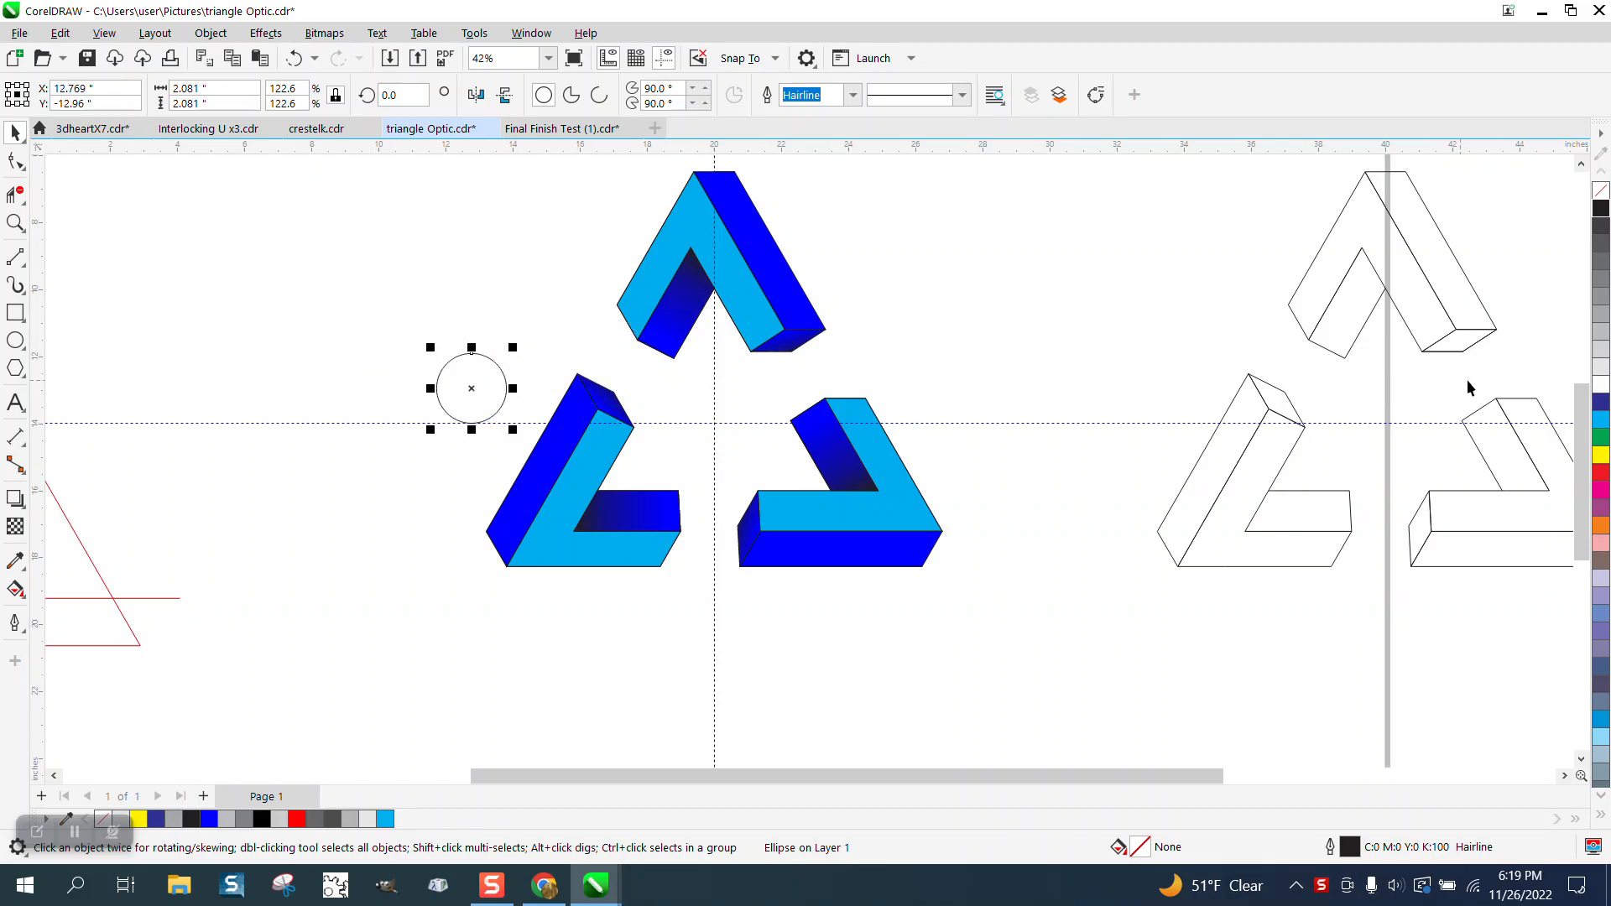
Fill the circle beside the shapes with solid cyan and remove its outline.
click(1601, 420)
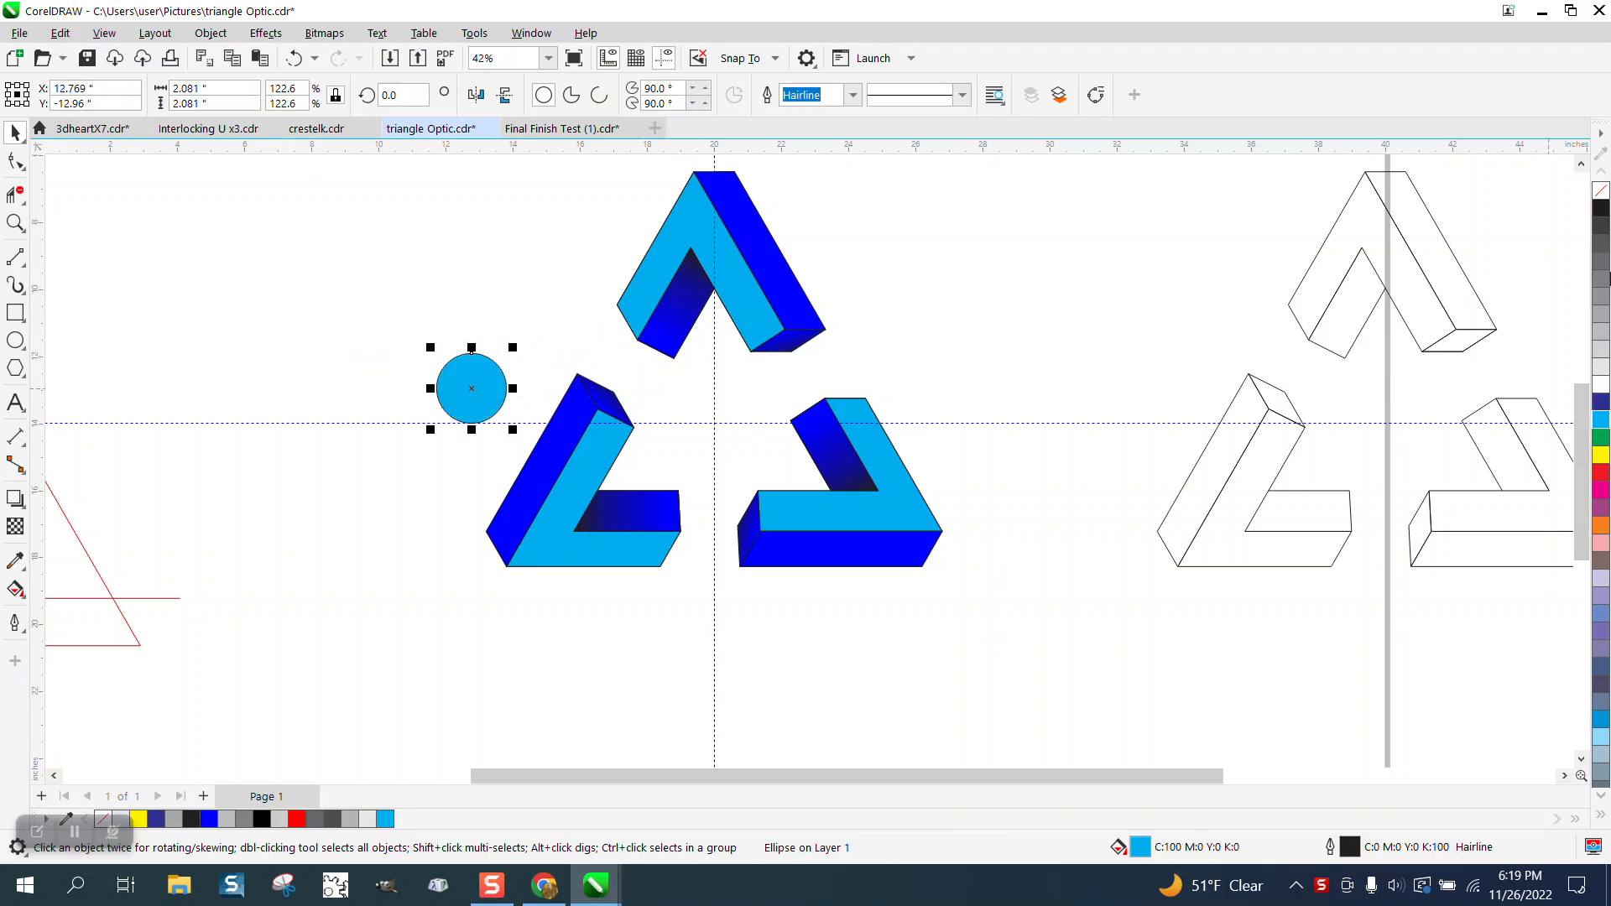
right_click(1603, 191)
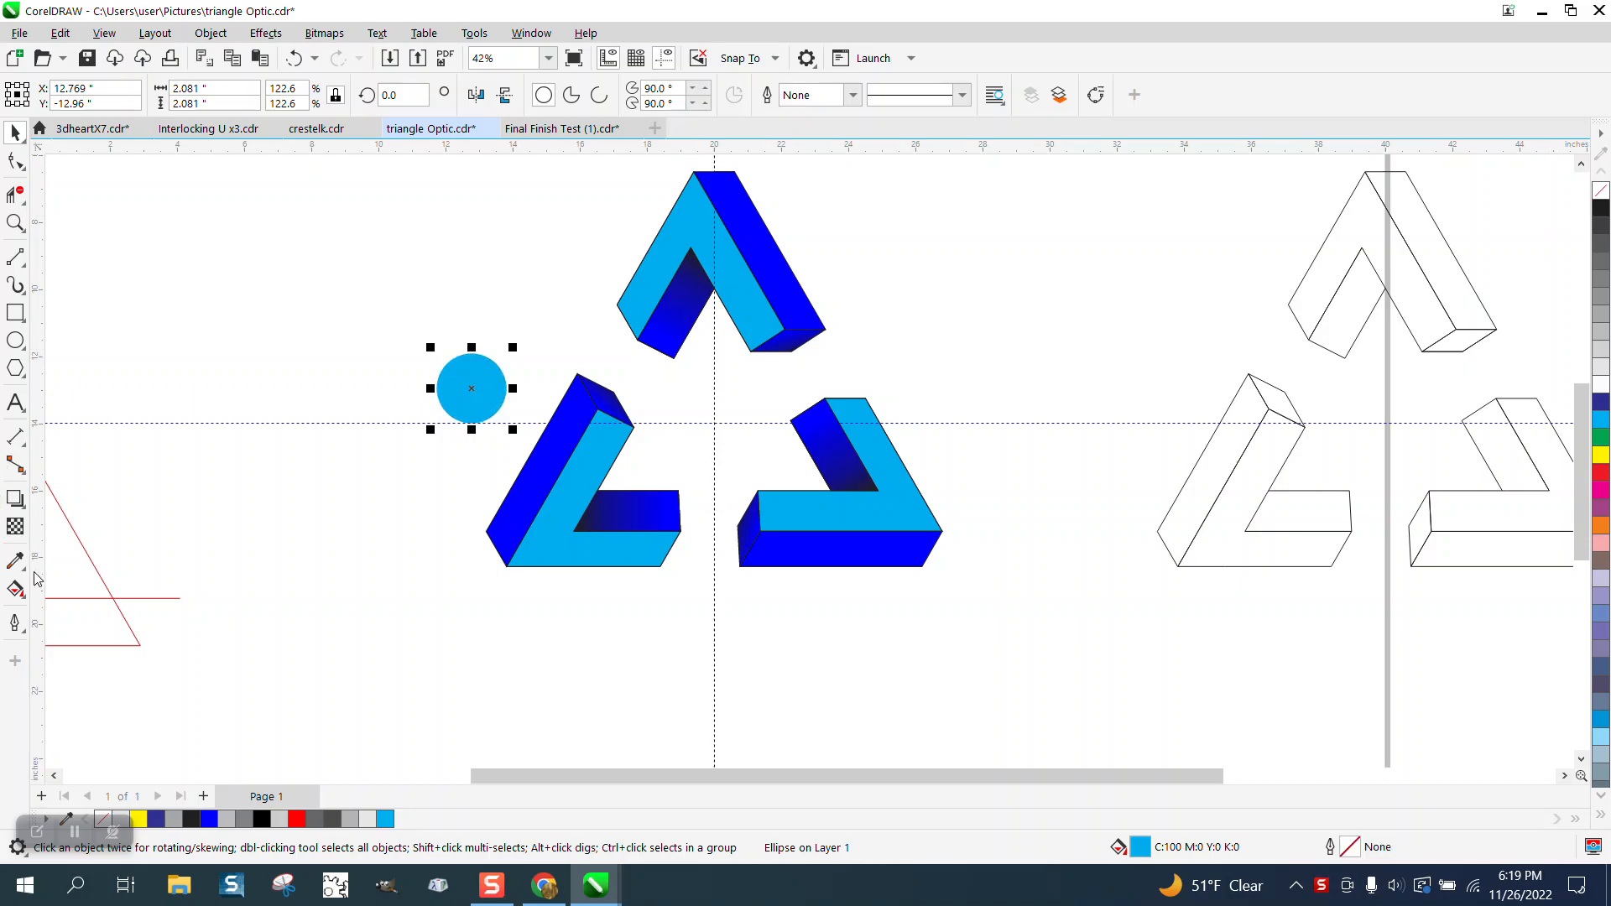
Apply an elliptical fountain fill to the circle, blending from white near its lower right to cyan at the edge.
click(24, 597)
click(88, 589)
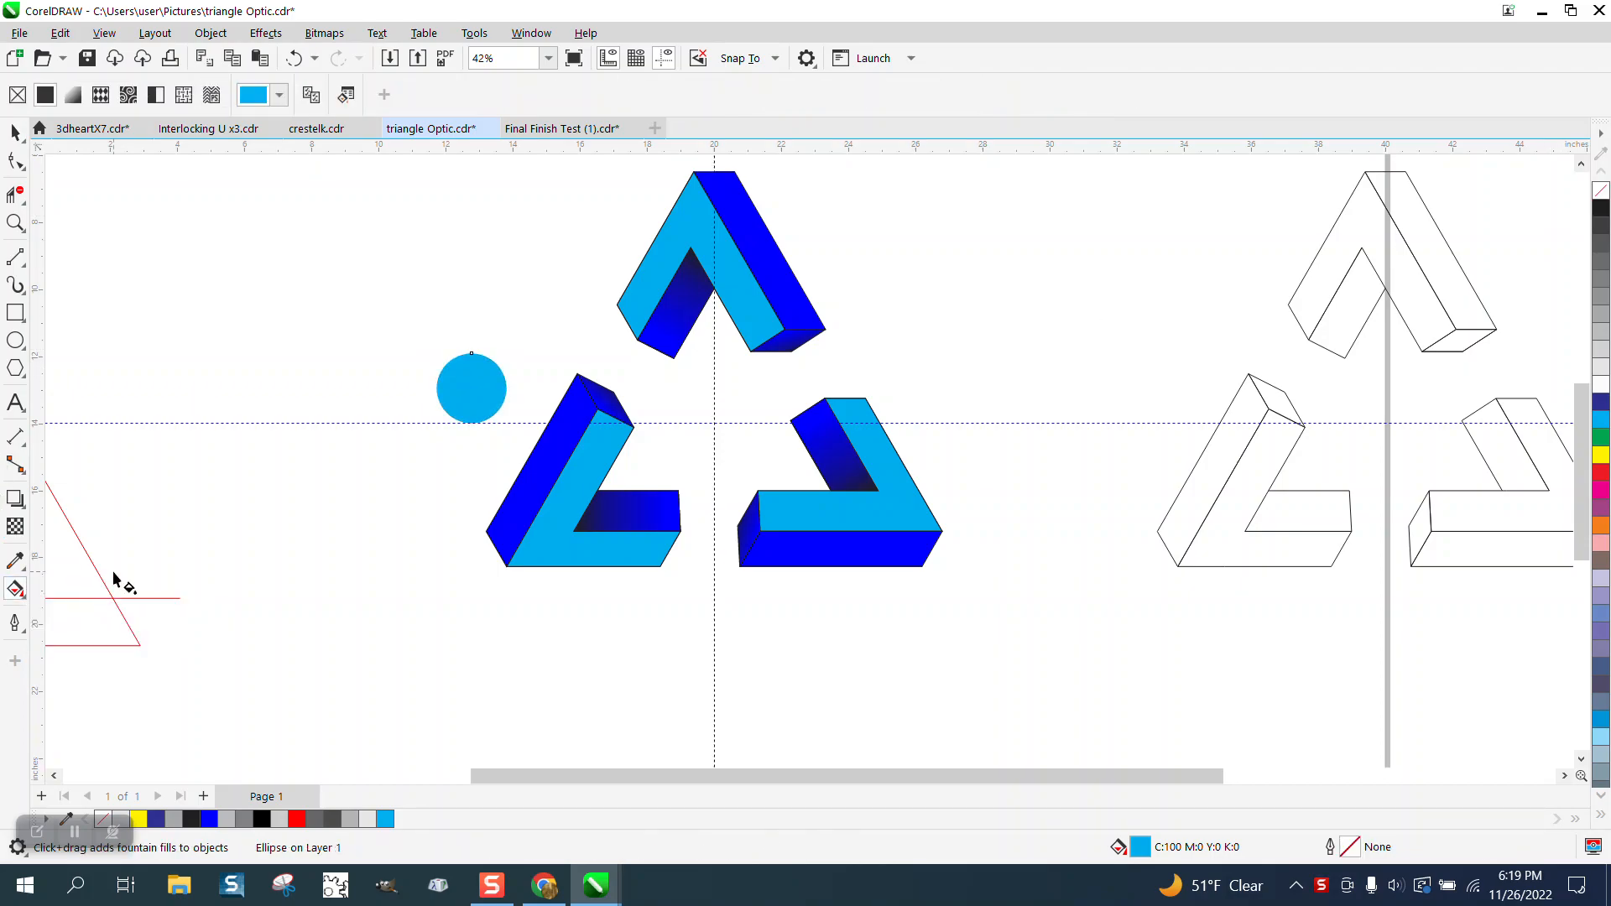
drag(471, 397, 479, 407)
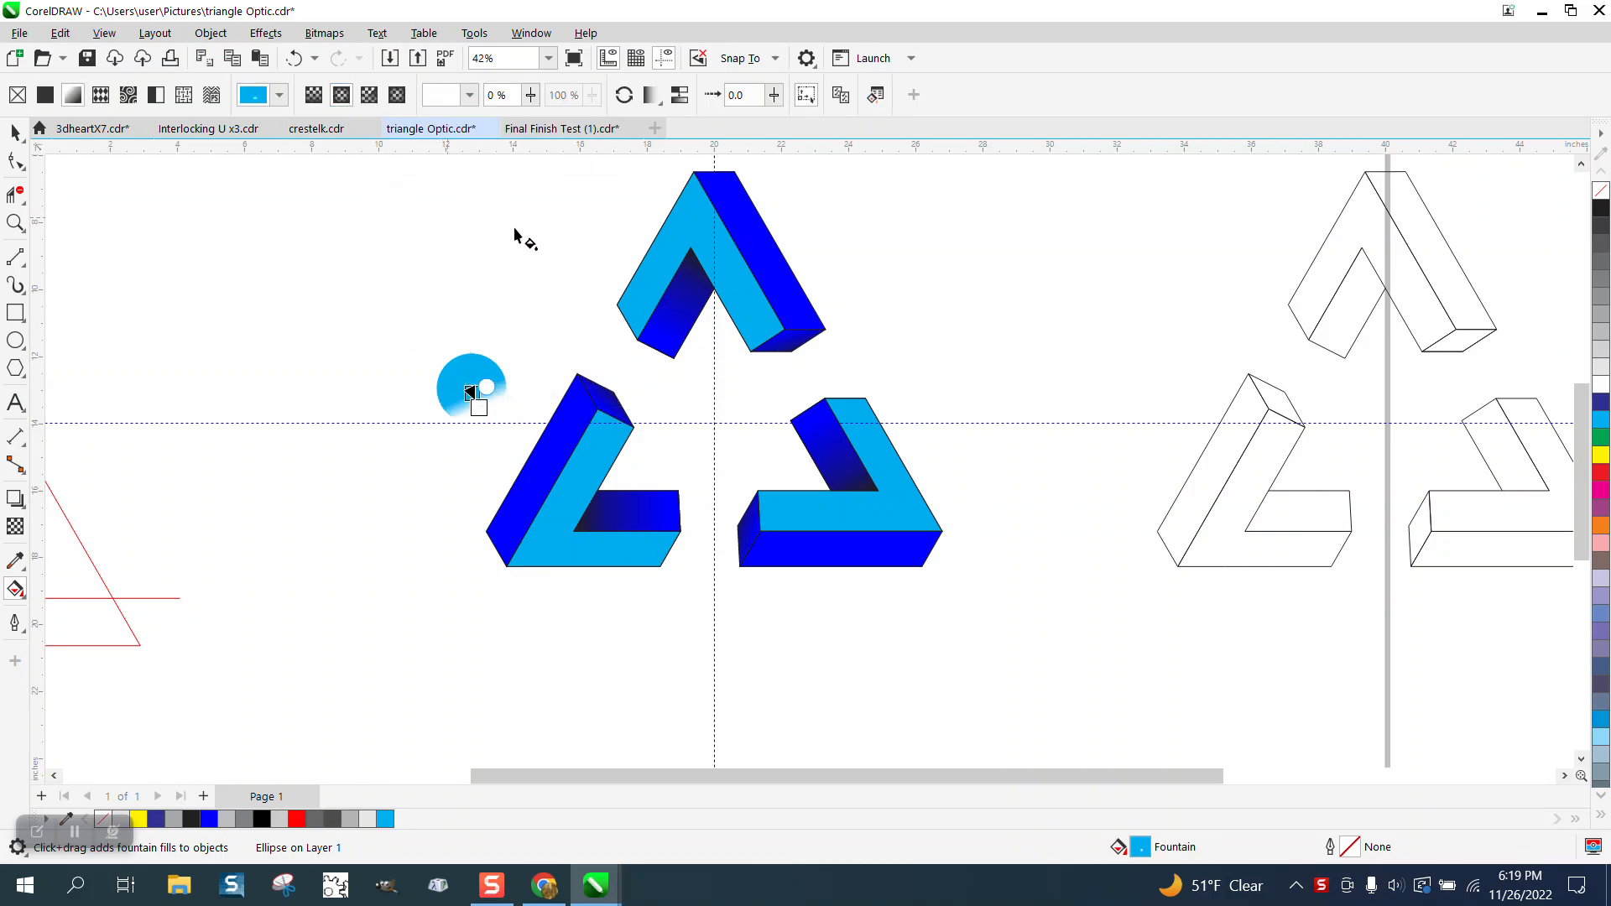
mouse_move(484, 387)
mouse_down()
mouse_move(511, 370)
mouse_move(497, 413)
mouse_up()
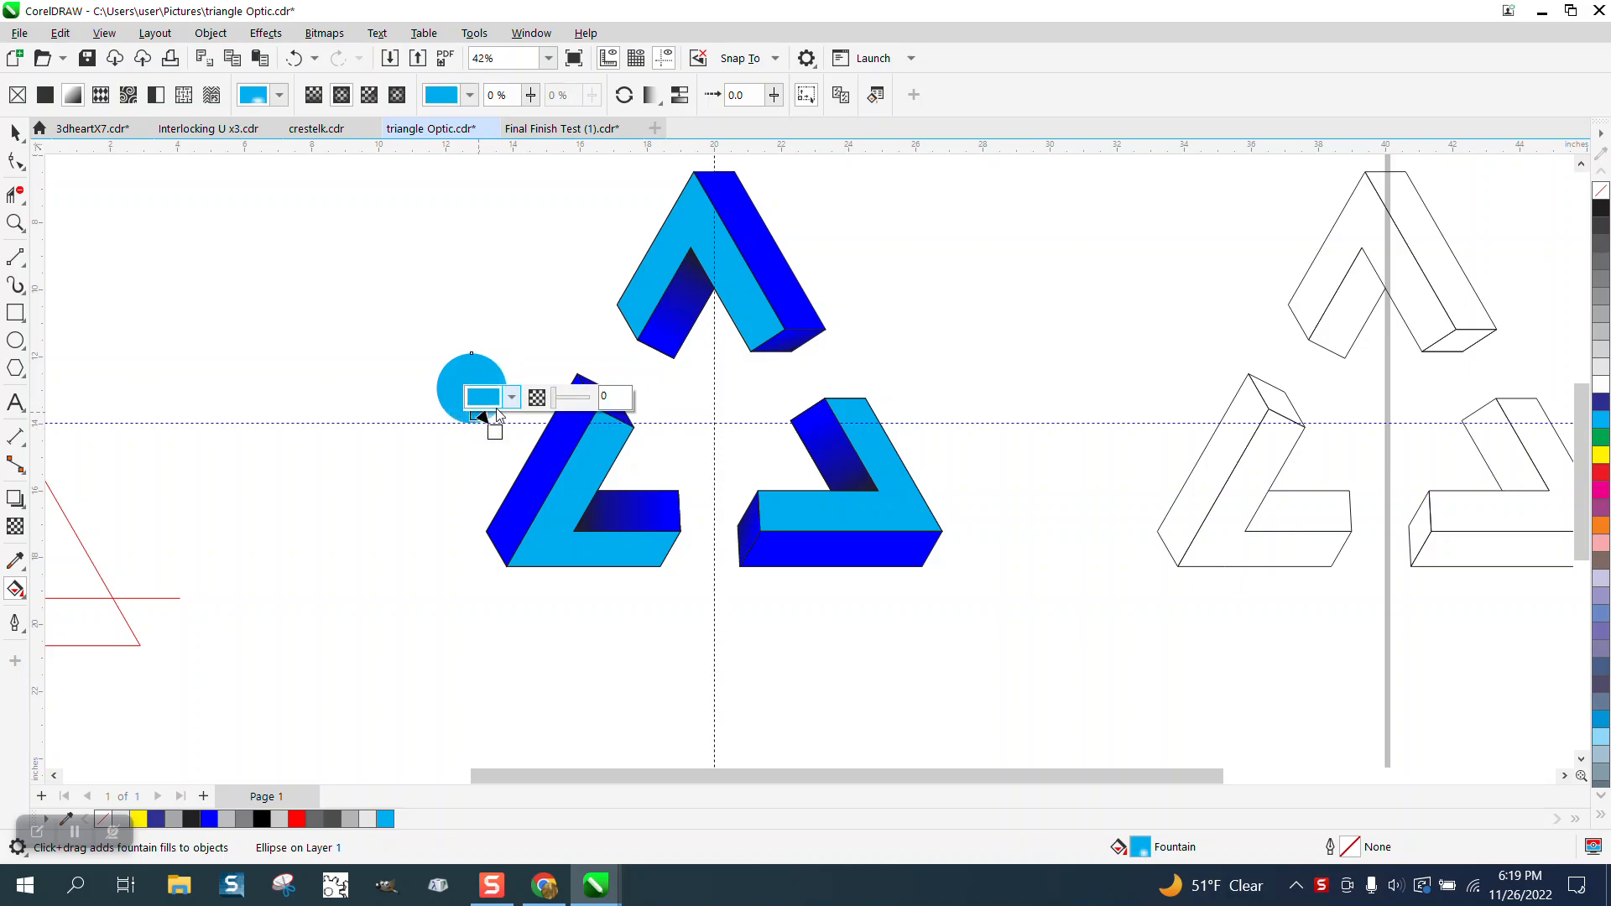
key(ctrl+z)
click(484, 409)
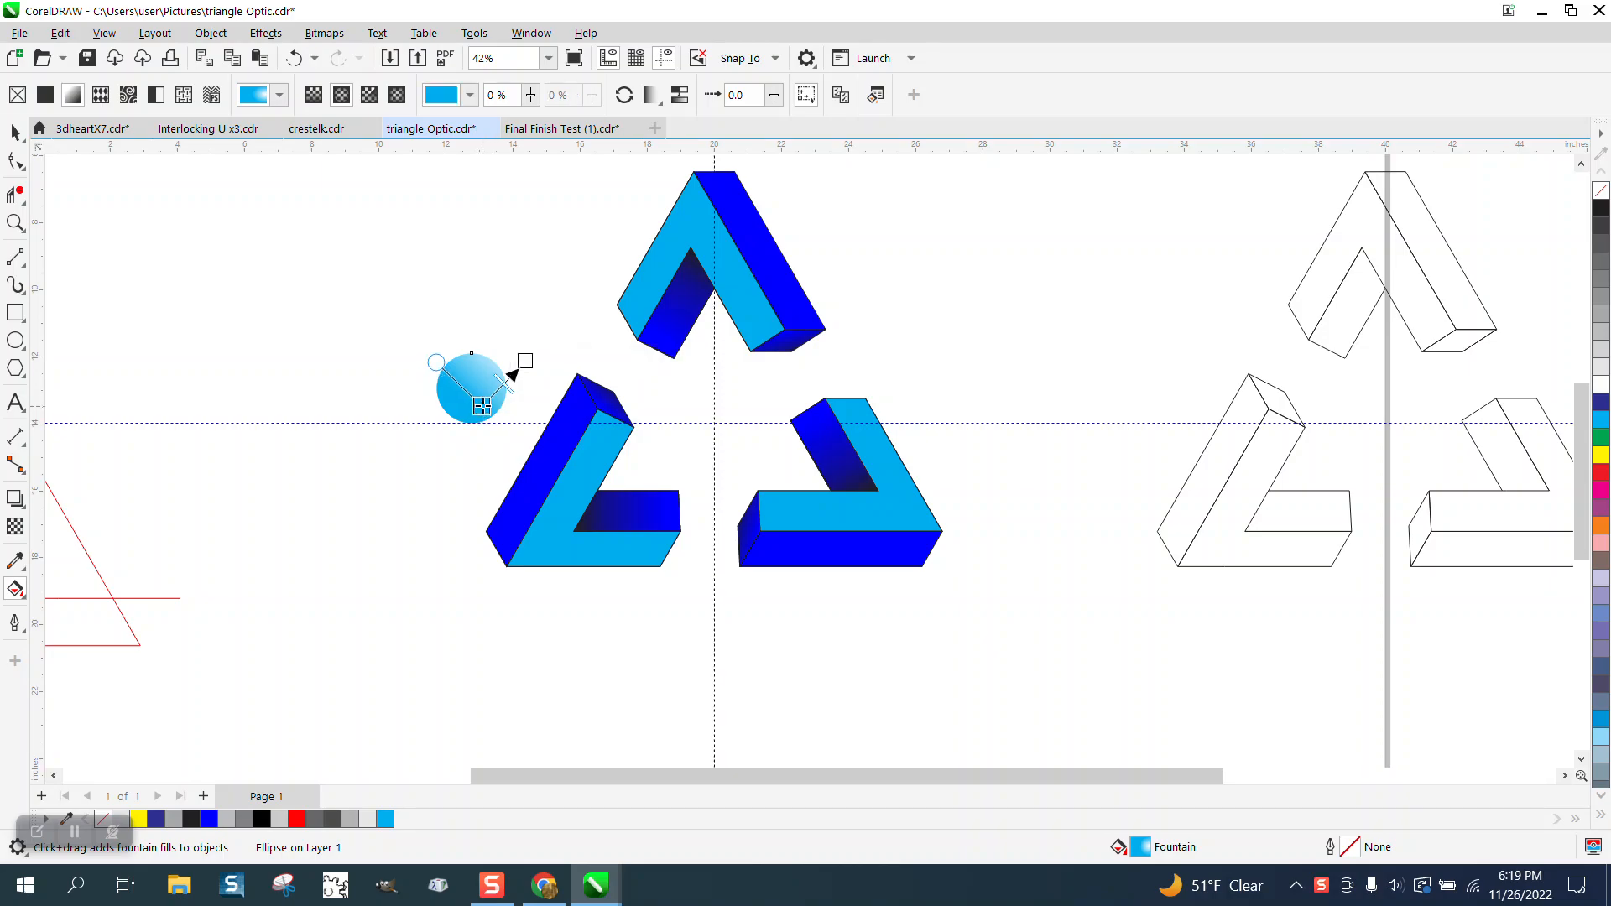
click(366, 104)
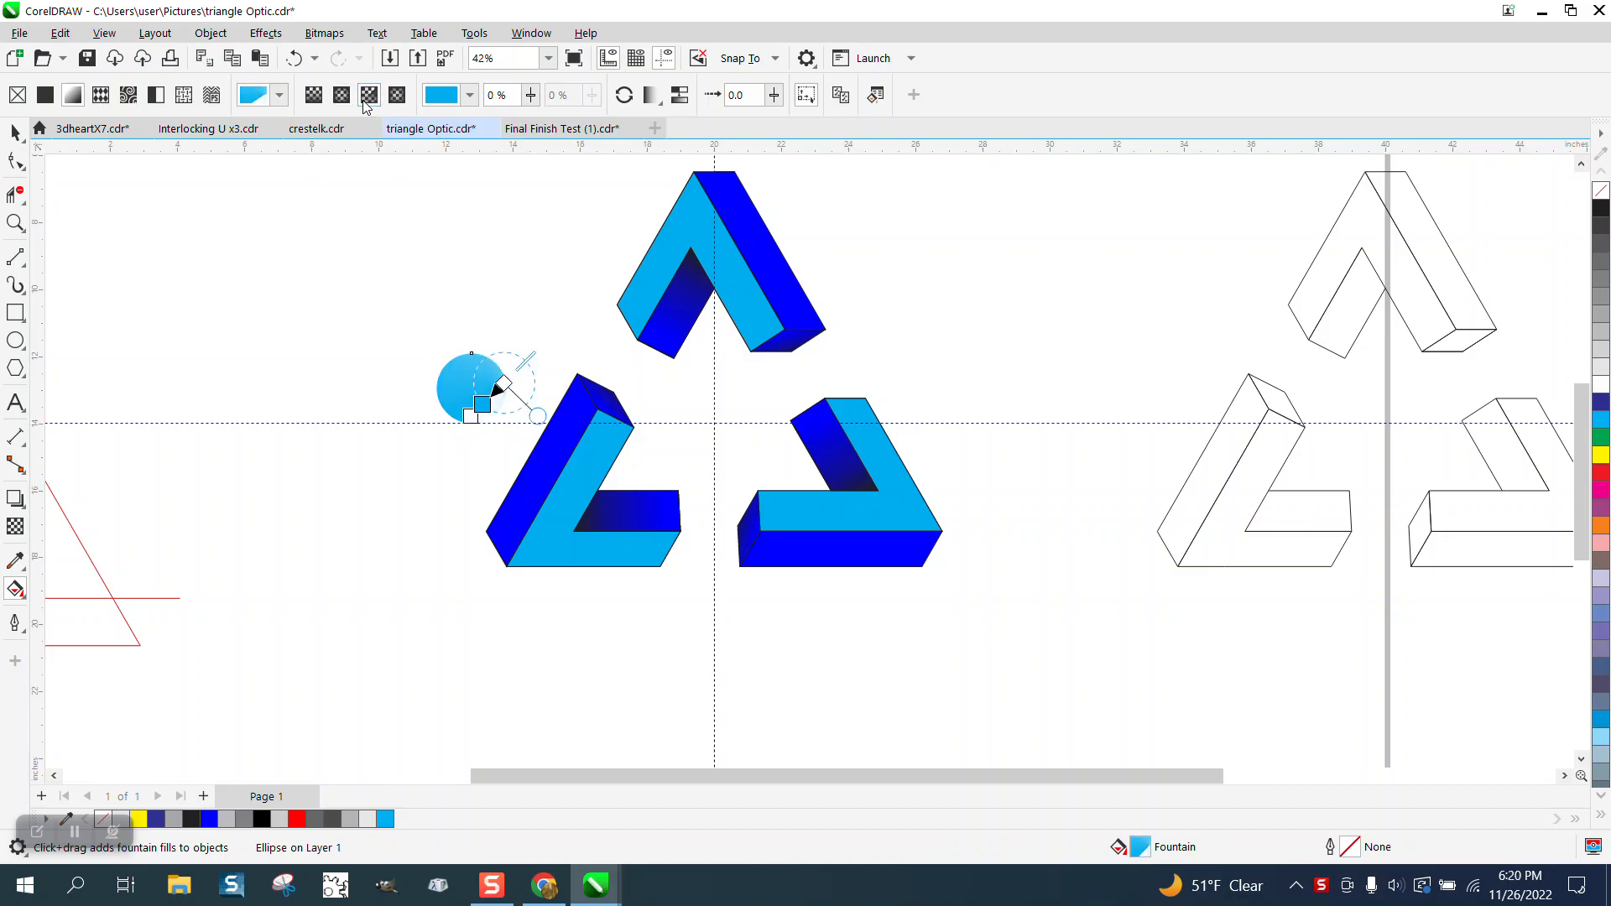
mouse_move(496, 387)
mouse_down()
mouse_move(522, 360)
mouse_move(480, 406)
mouse_up()
Shrink the circle's fountain fill radius so the white becomes a small highlight in its lower-right area.
click(15, 222)
drag(400, 321, 606, 472)
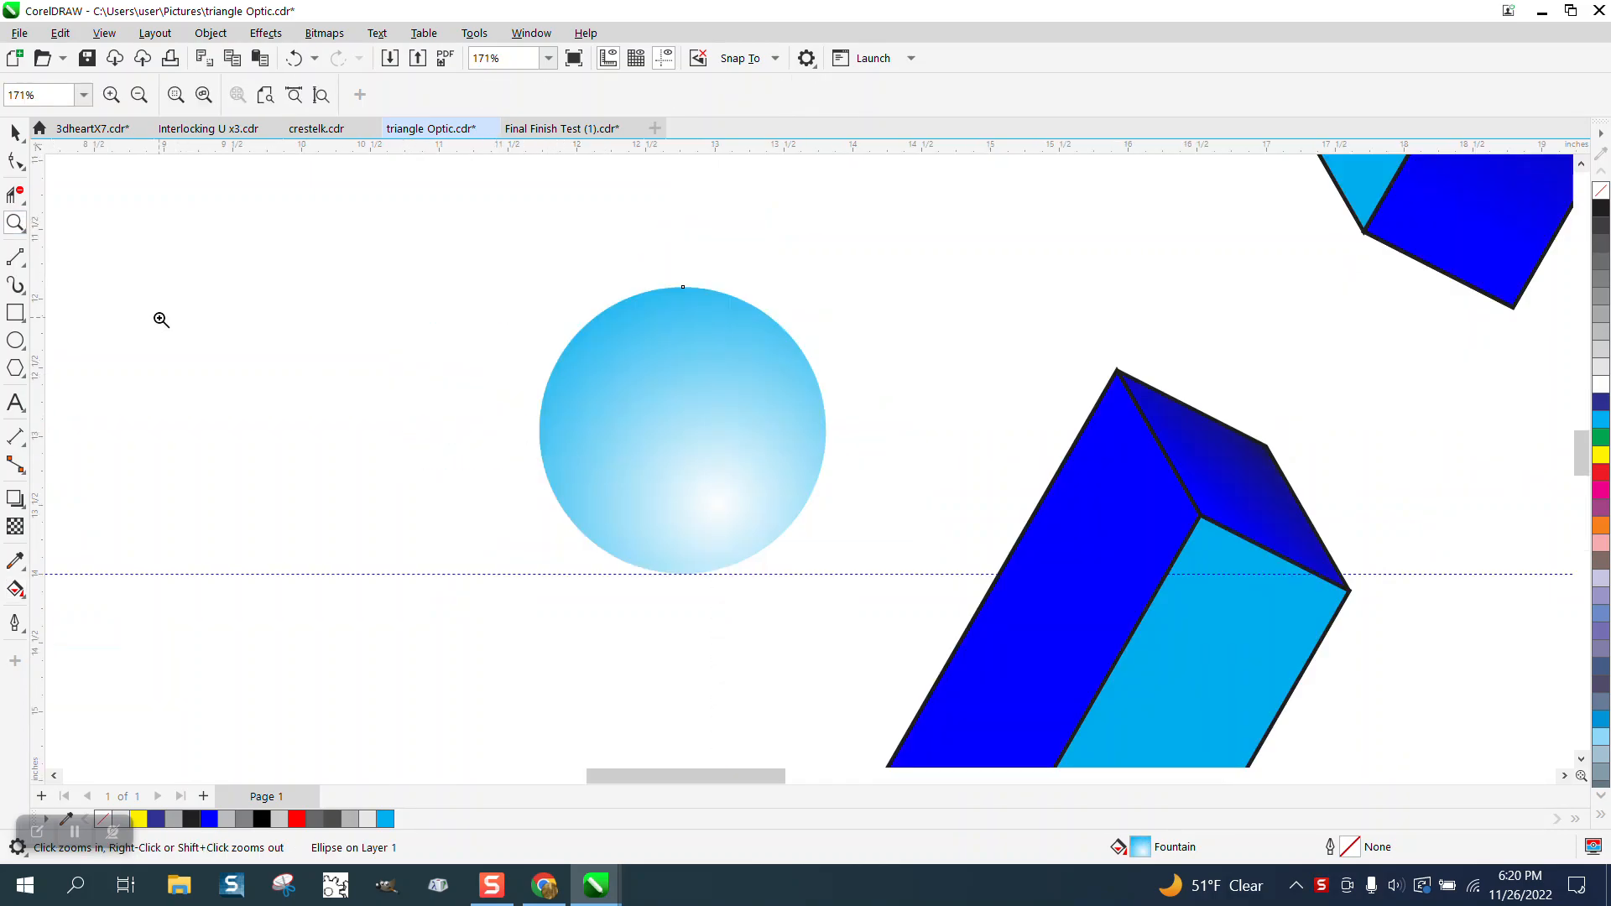
click(14, 133)
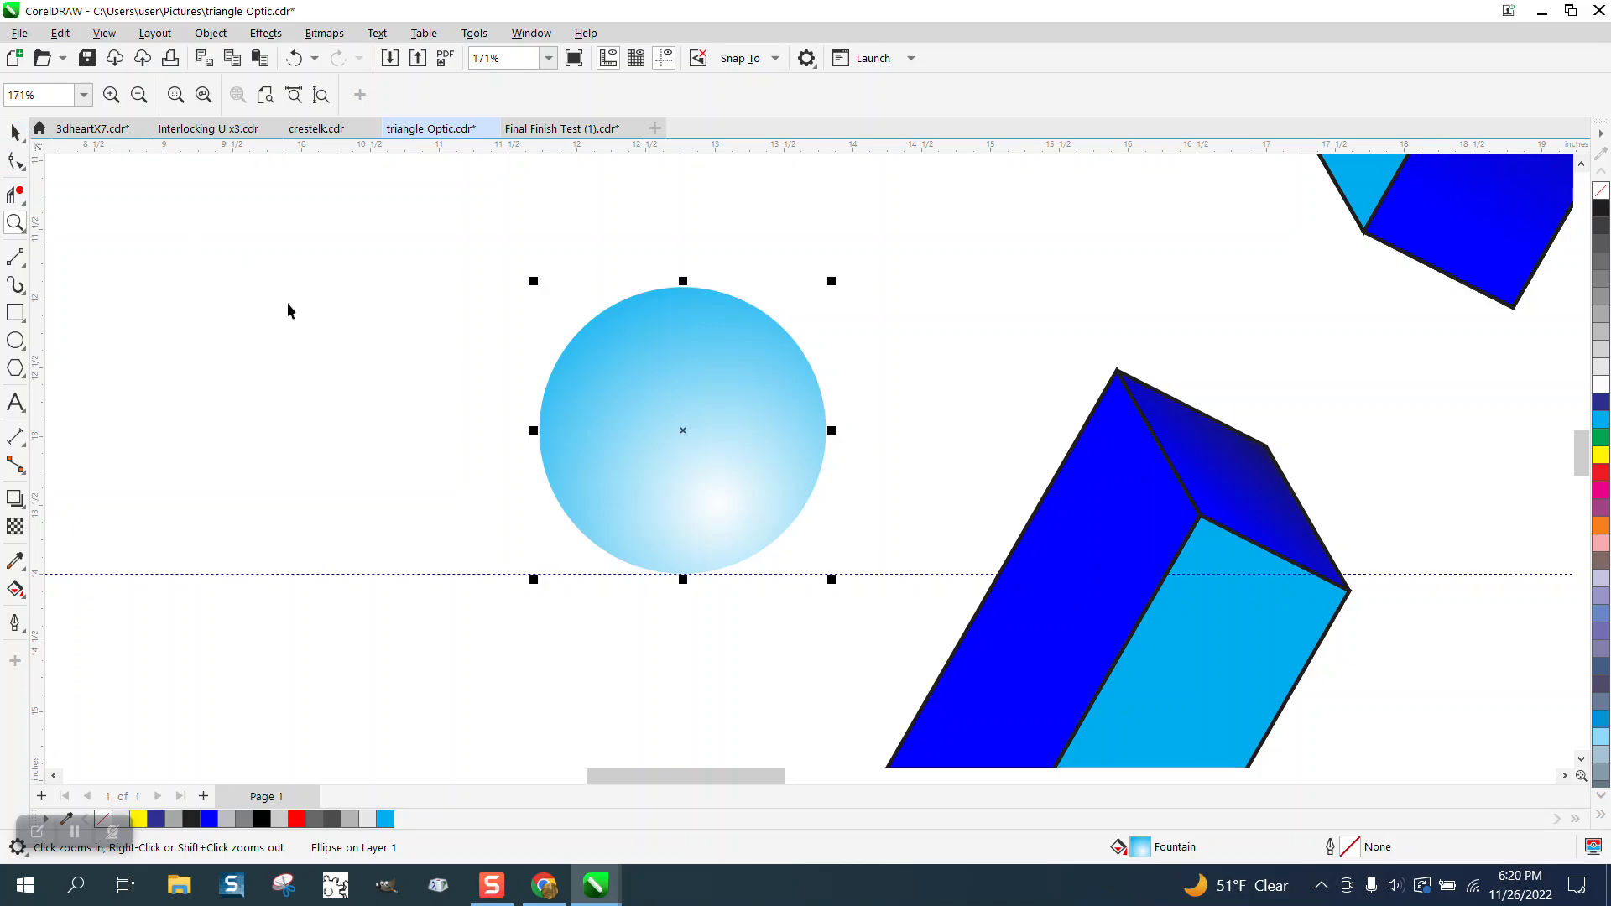
click(16, 587)
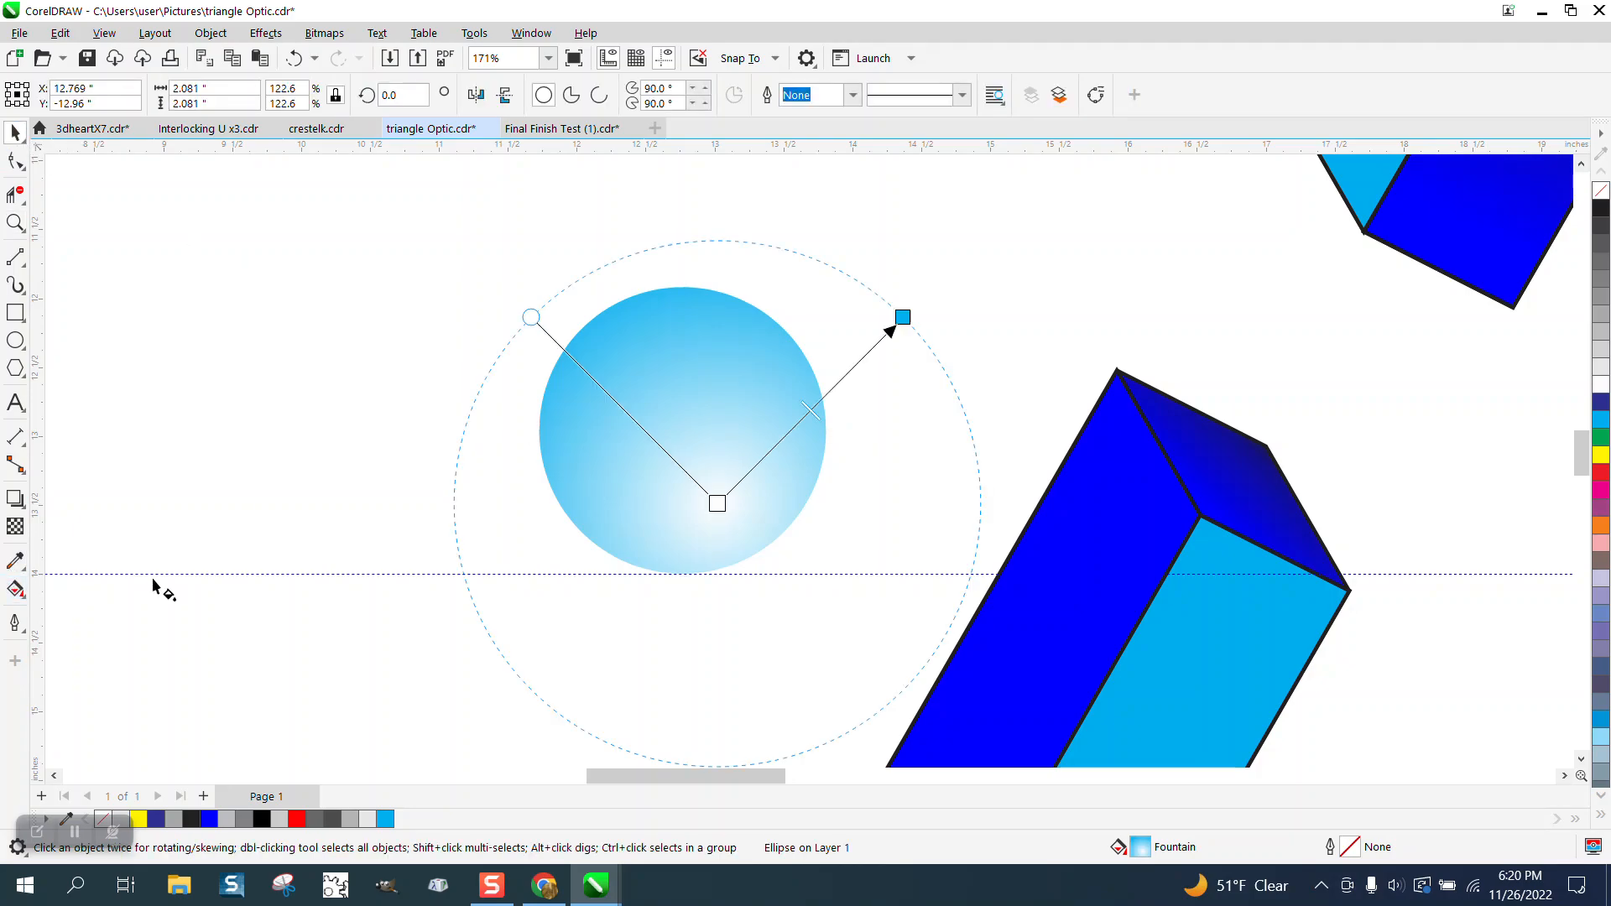
drag(871, 359, 796, 432)
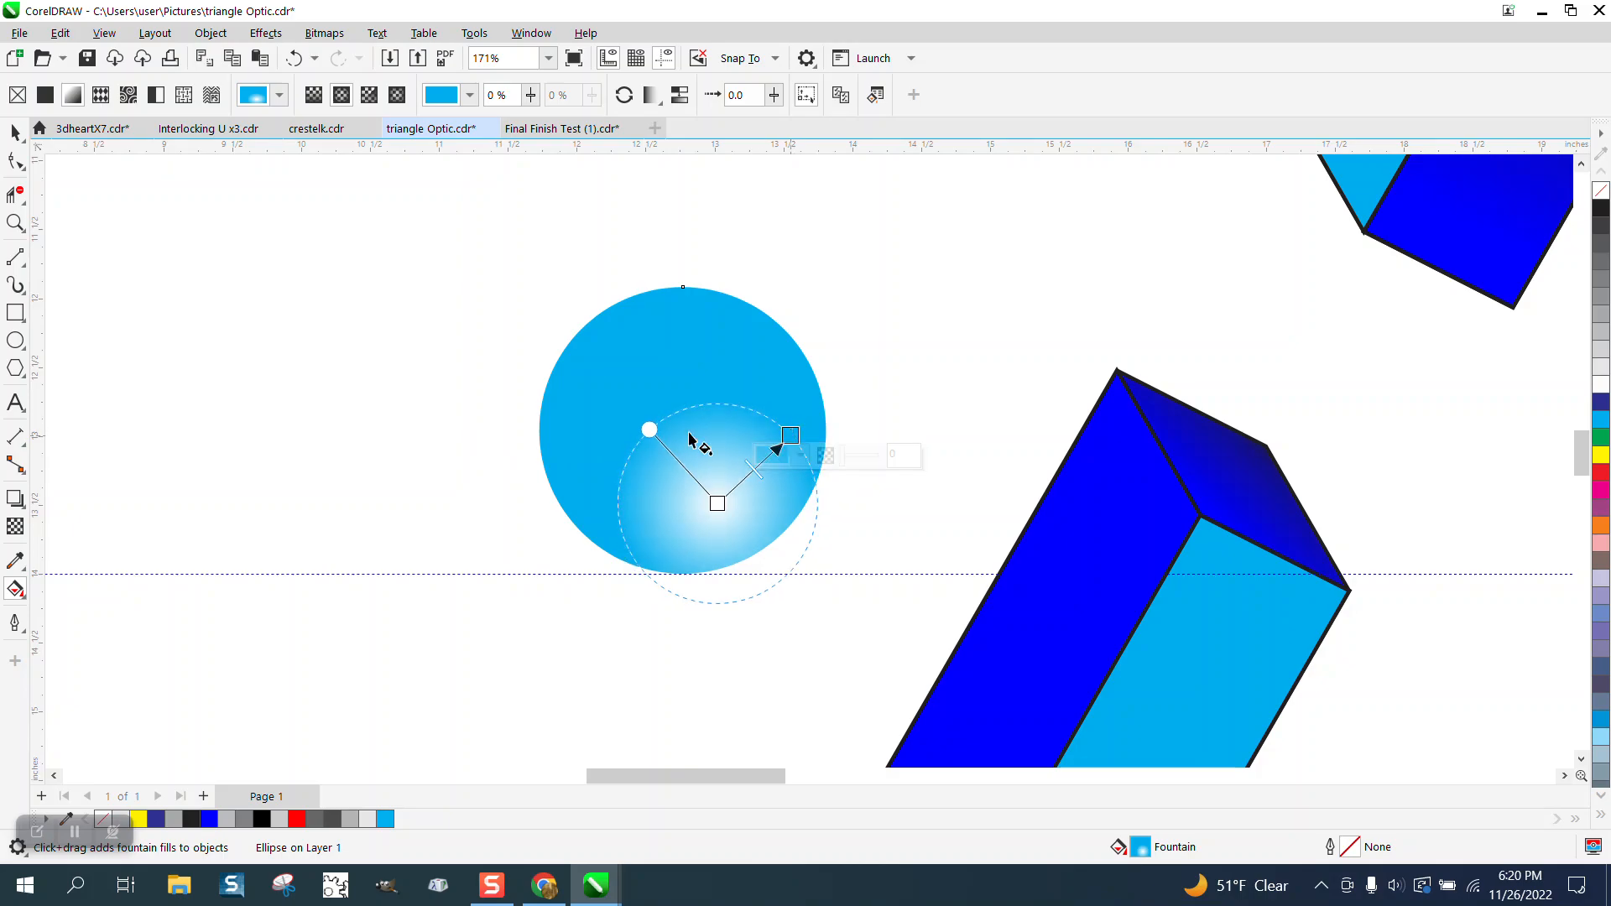
Move the circle into the gap between the upper and lower-right shapes and resize it to about 2.07 inches in diameter.
key(space)
scroll(179, 351, down, 1)
scroll(180, 350, down, 3)
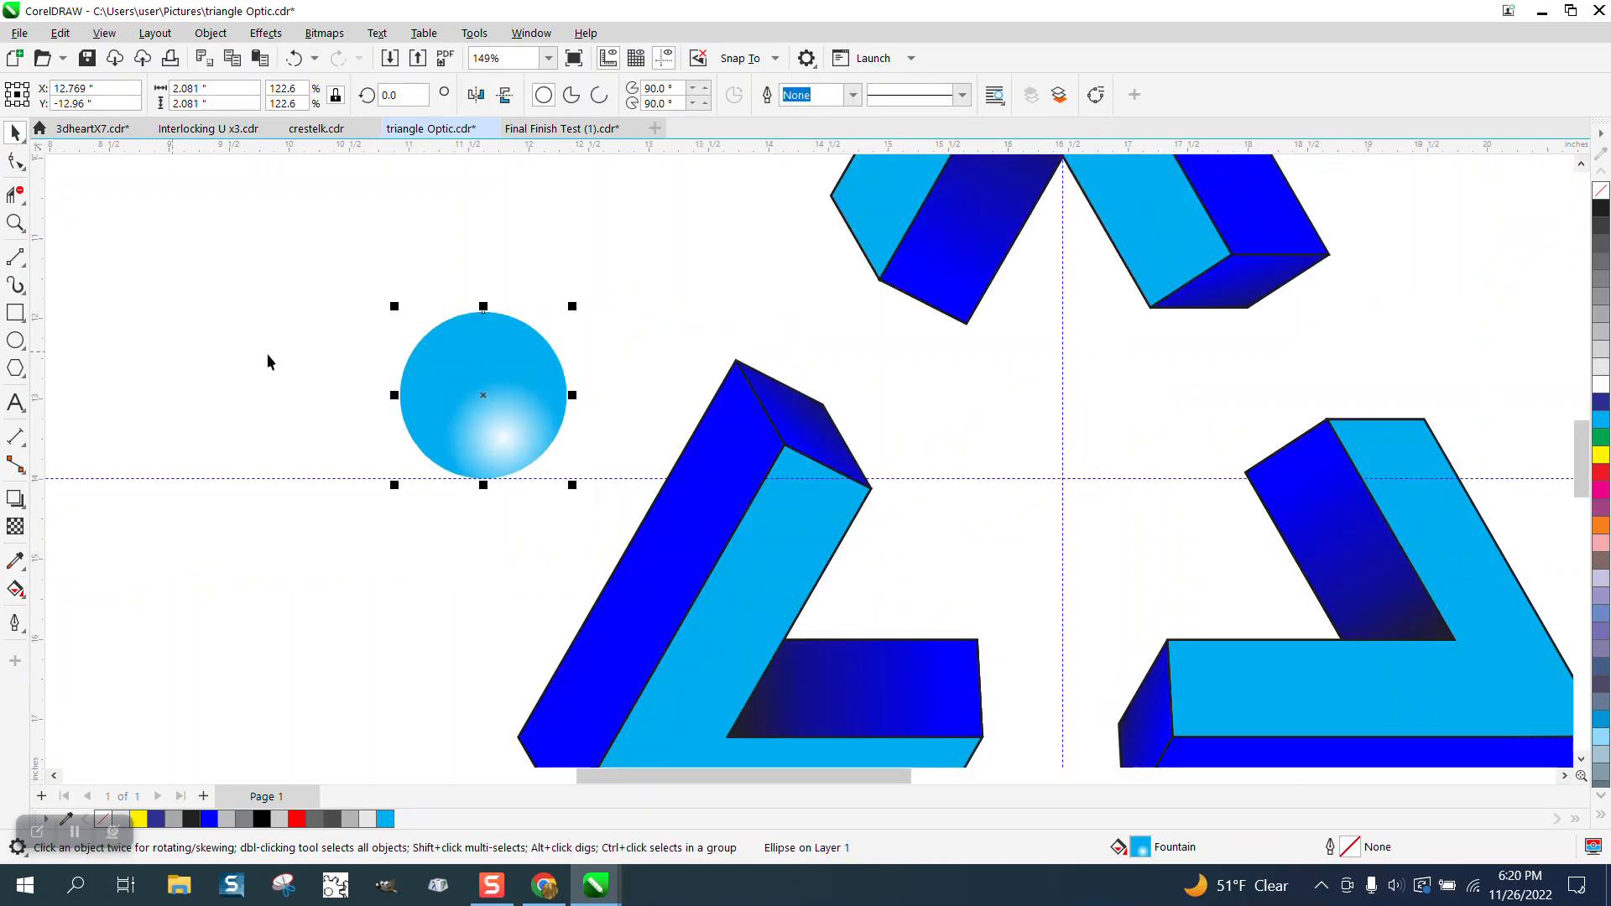
drag(313, 304, 451, 440)
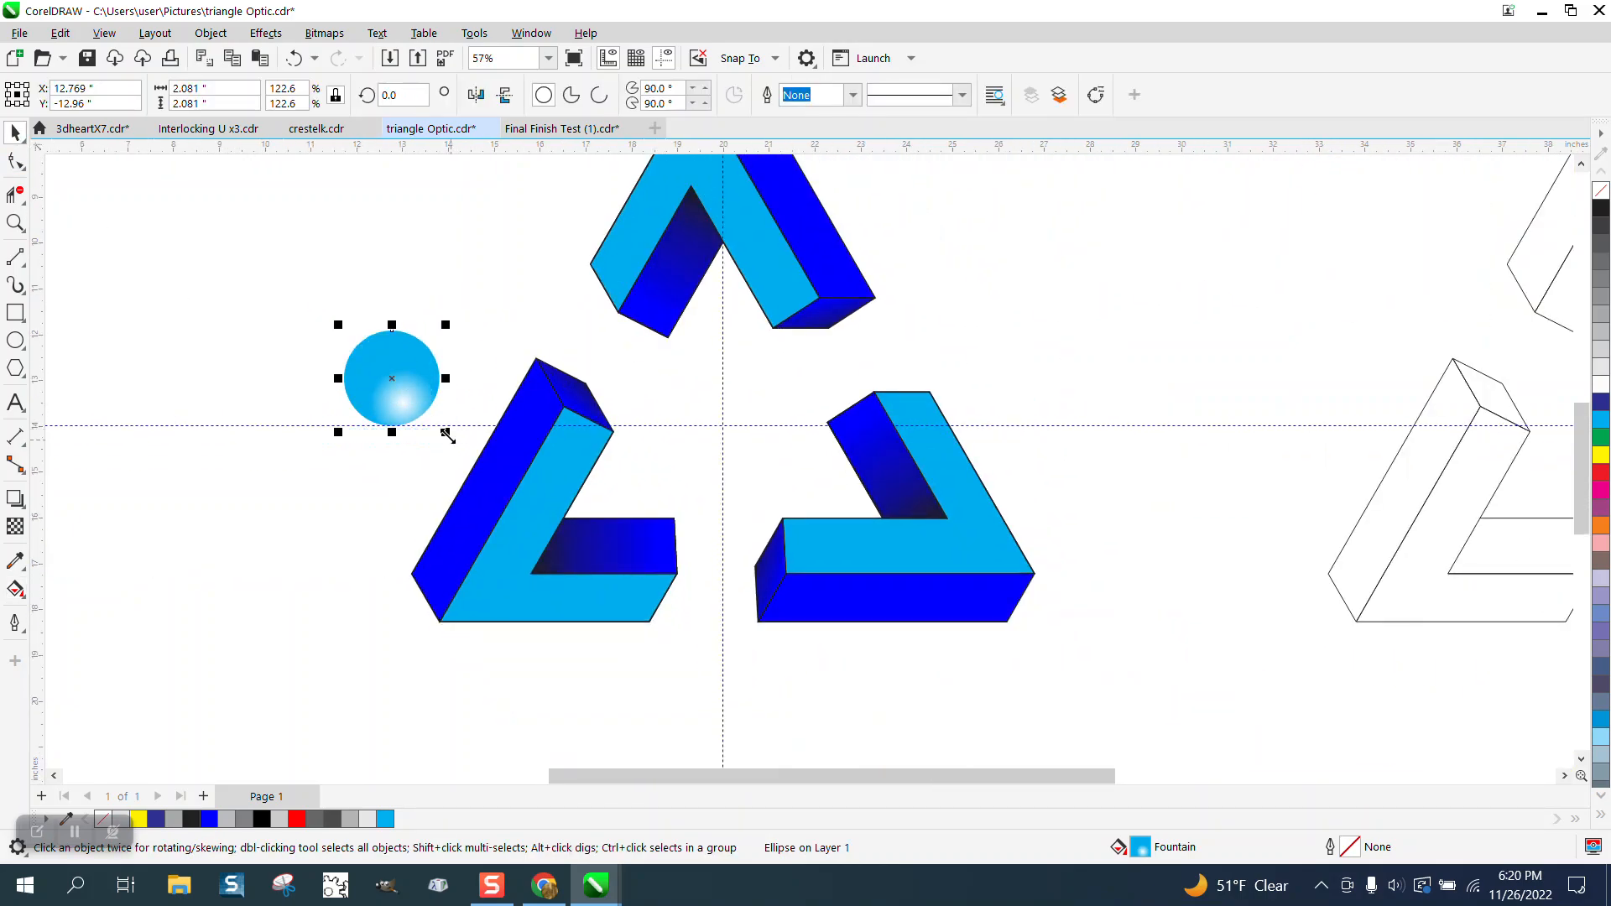
drag(407, 375, 850, 370)
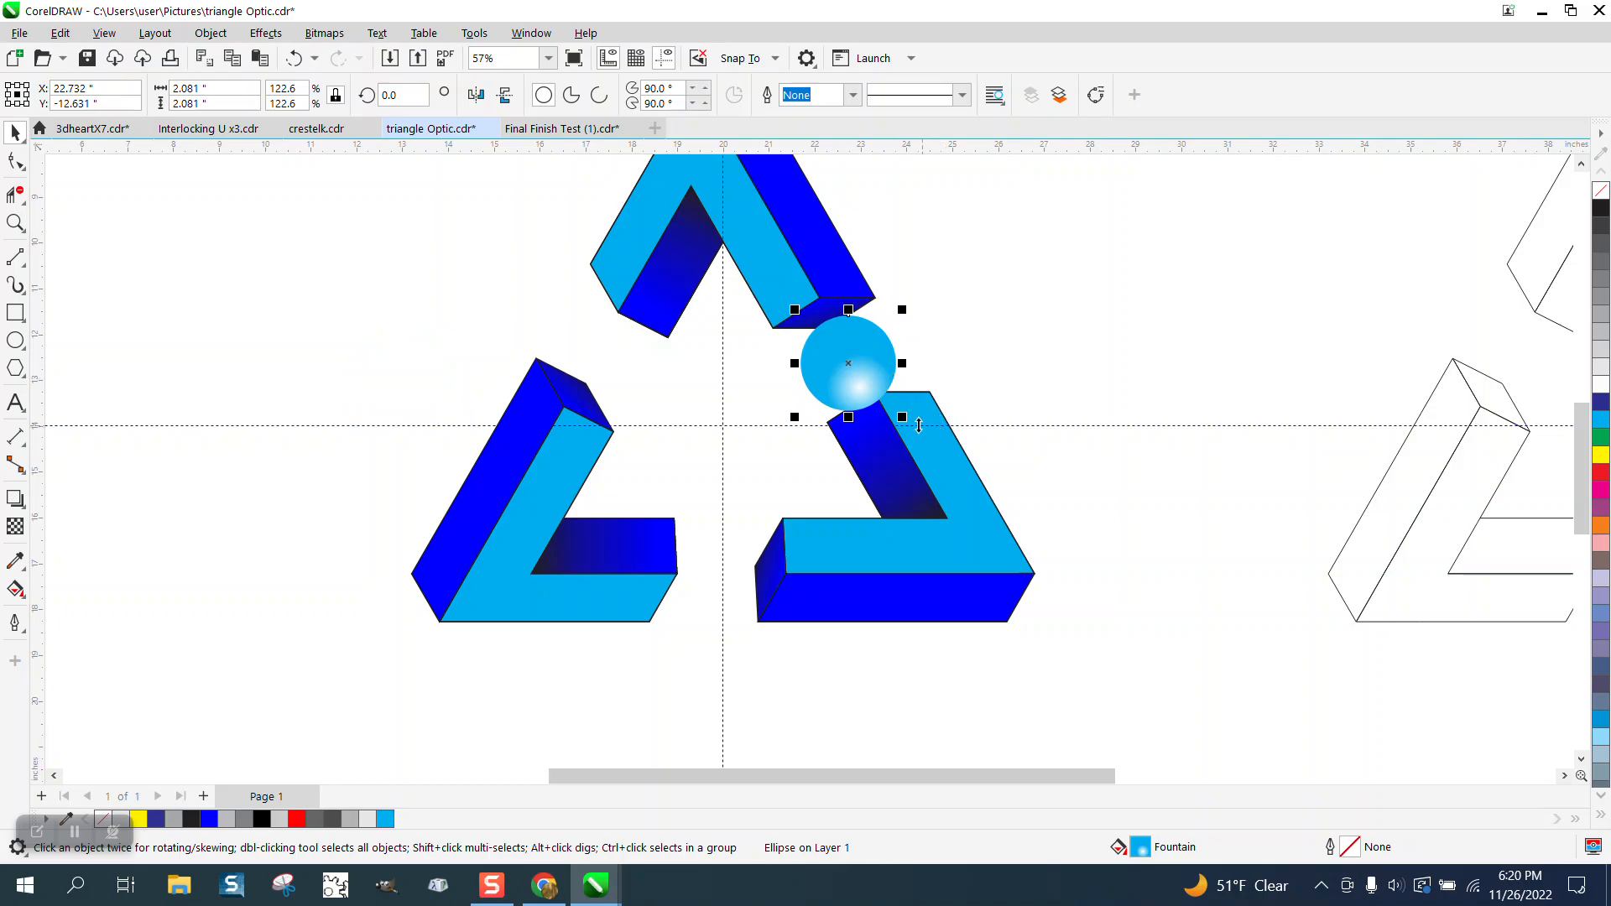
drag(902, 417, 911, 427)
click(948, 340)
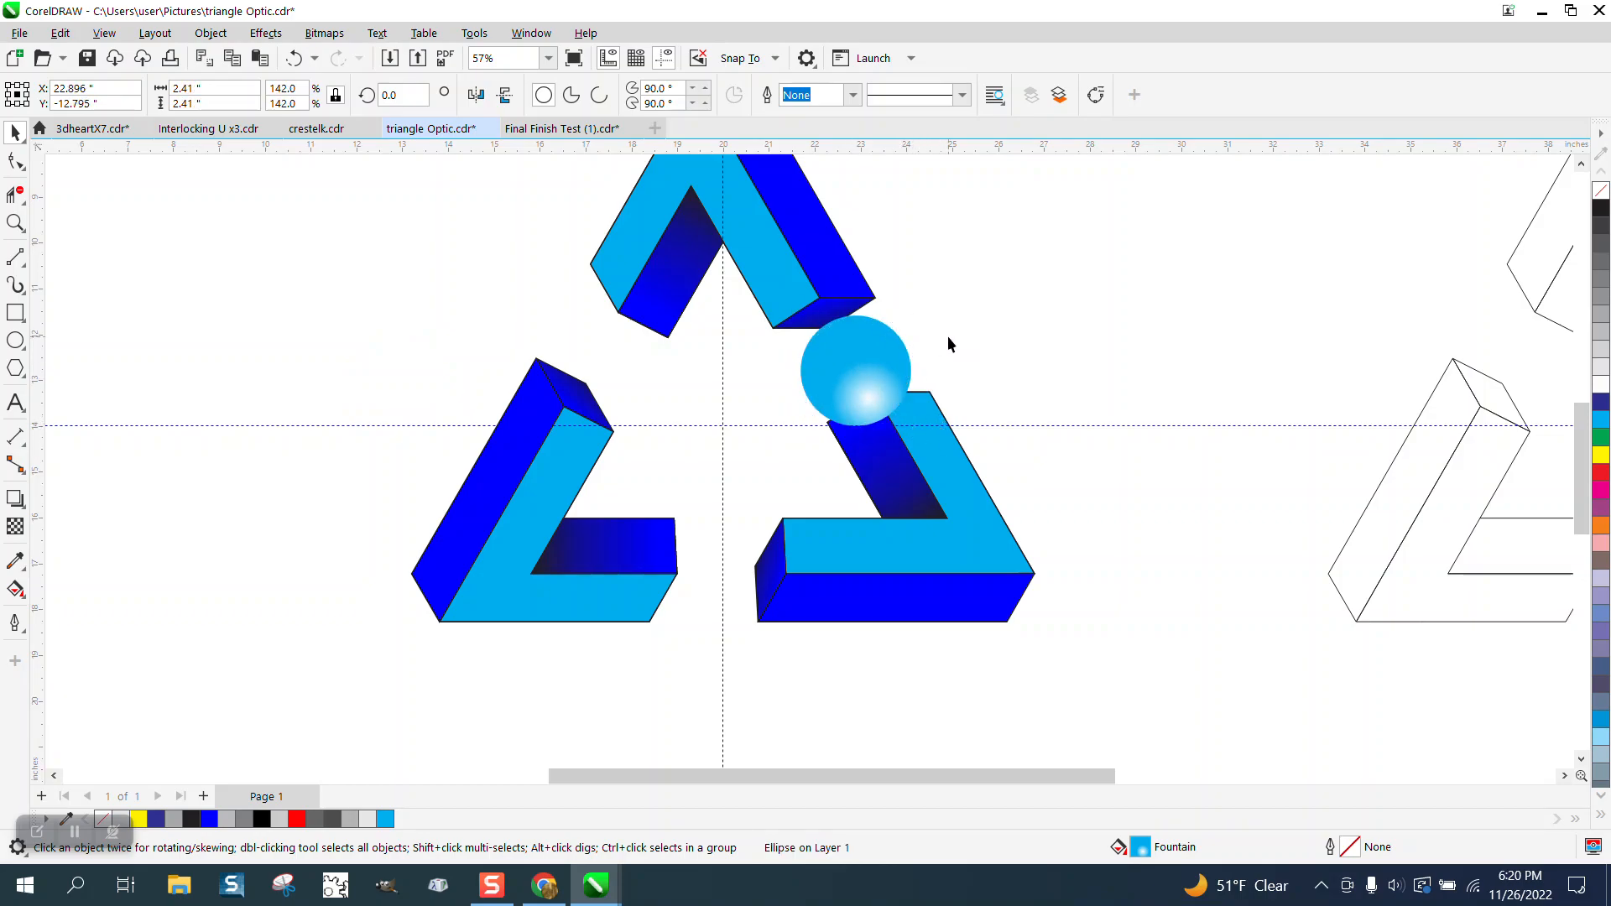
click(860, 357)
drag(917, 432, 902, 416)
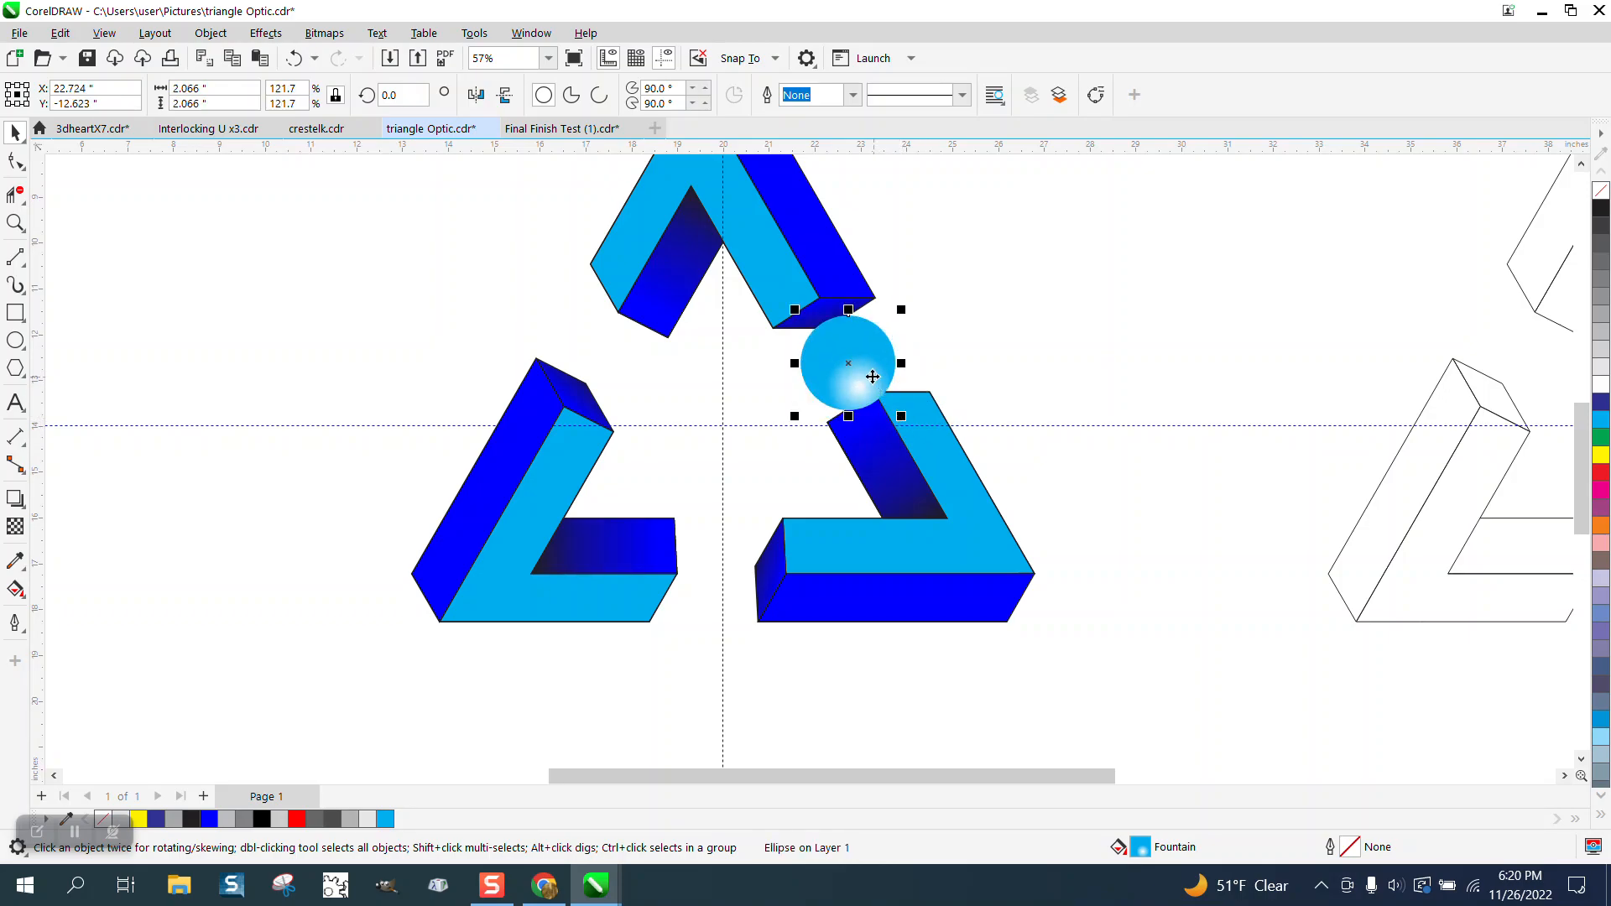
drag(857, 365, 848, 362)
Bring the lower-right shape group to the front of the page so it overlaps the circle.
click(905, 445)
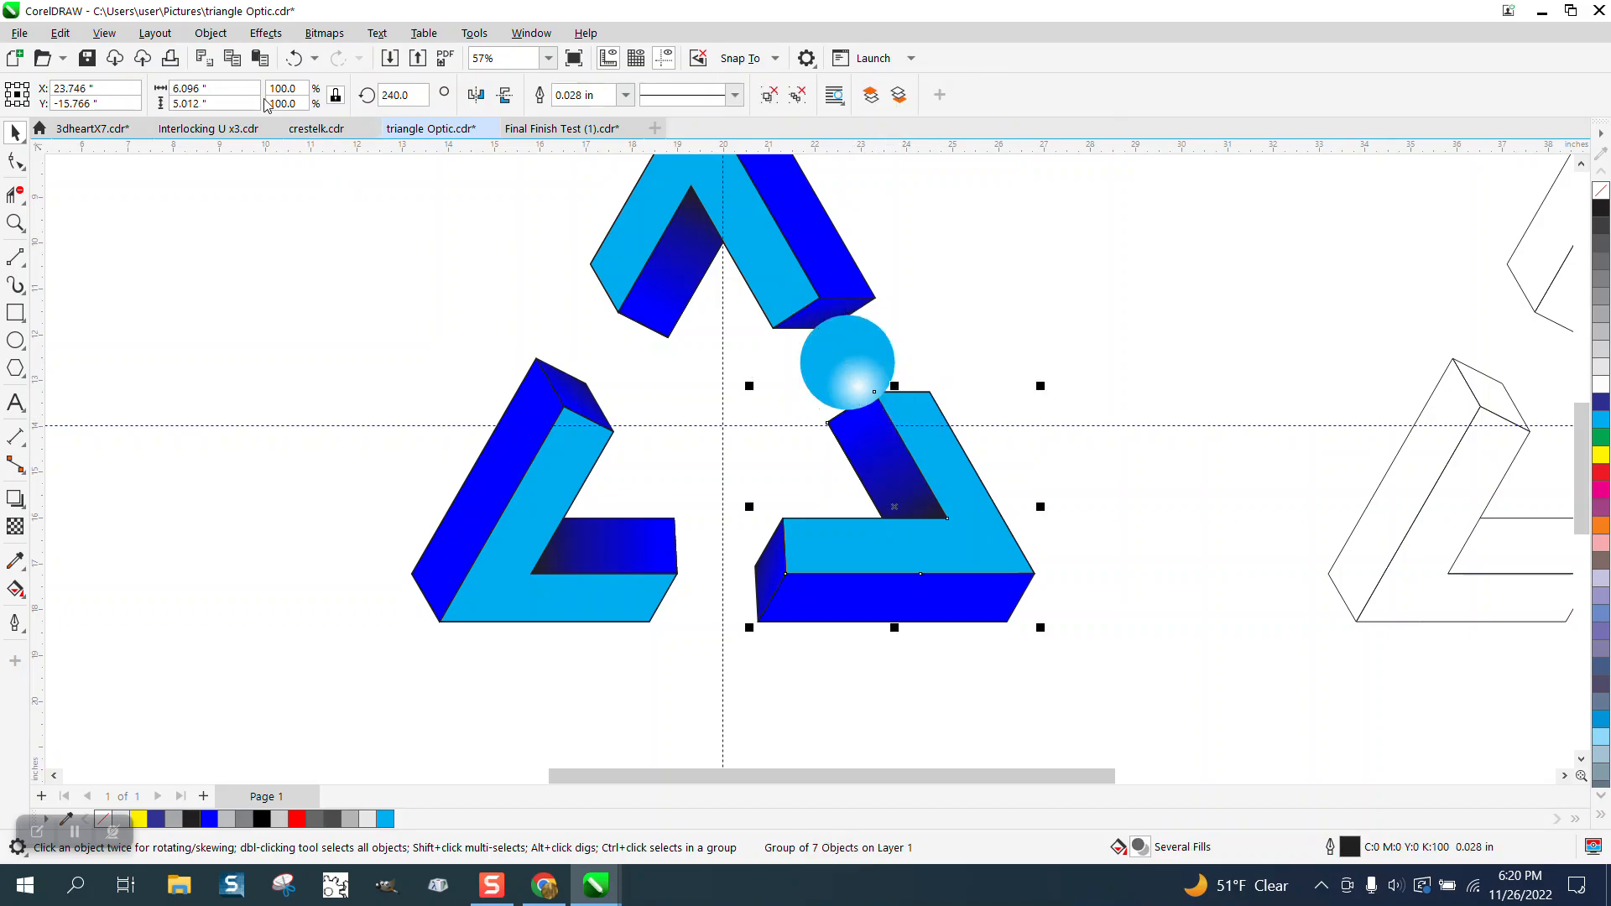
click(211, 33)
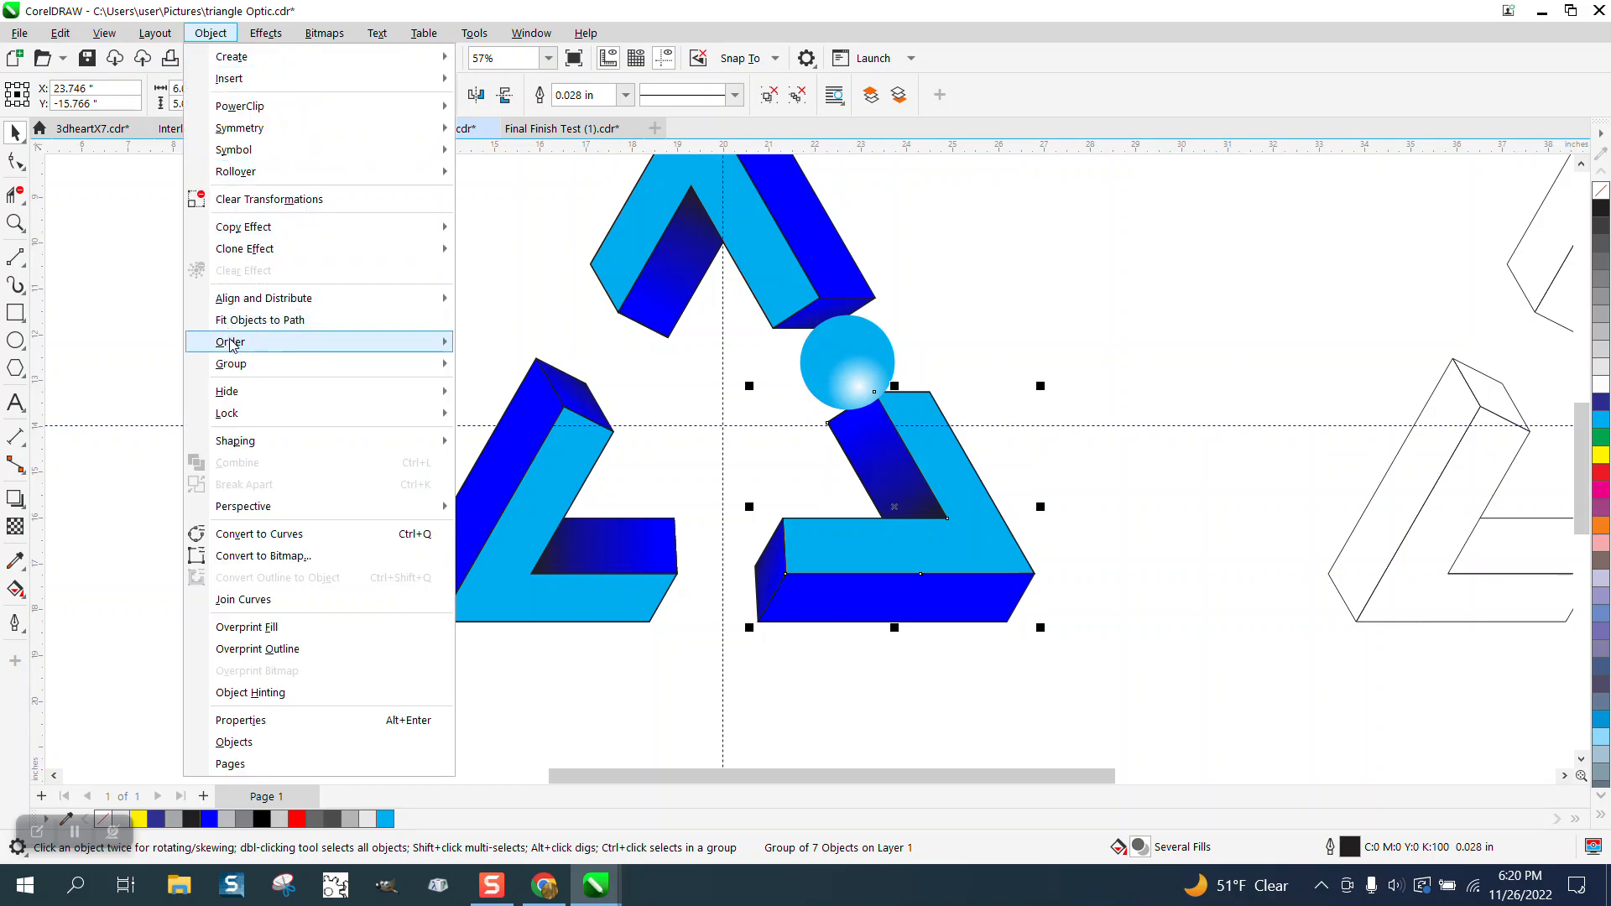
mouse_move(222, 341)
click(501, 349)
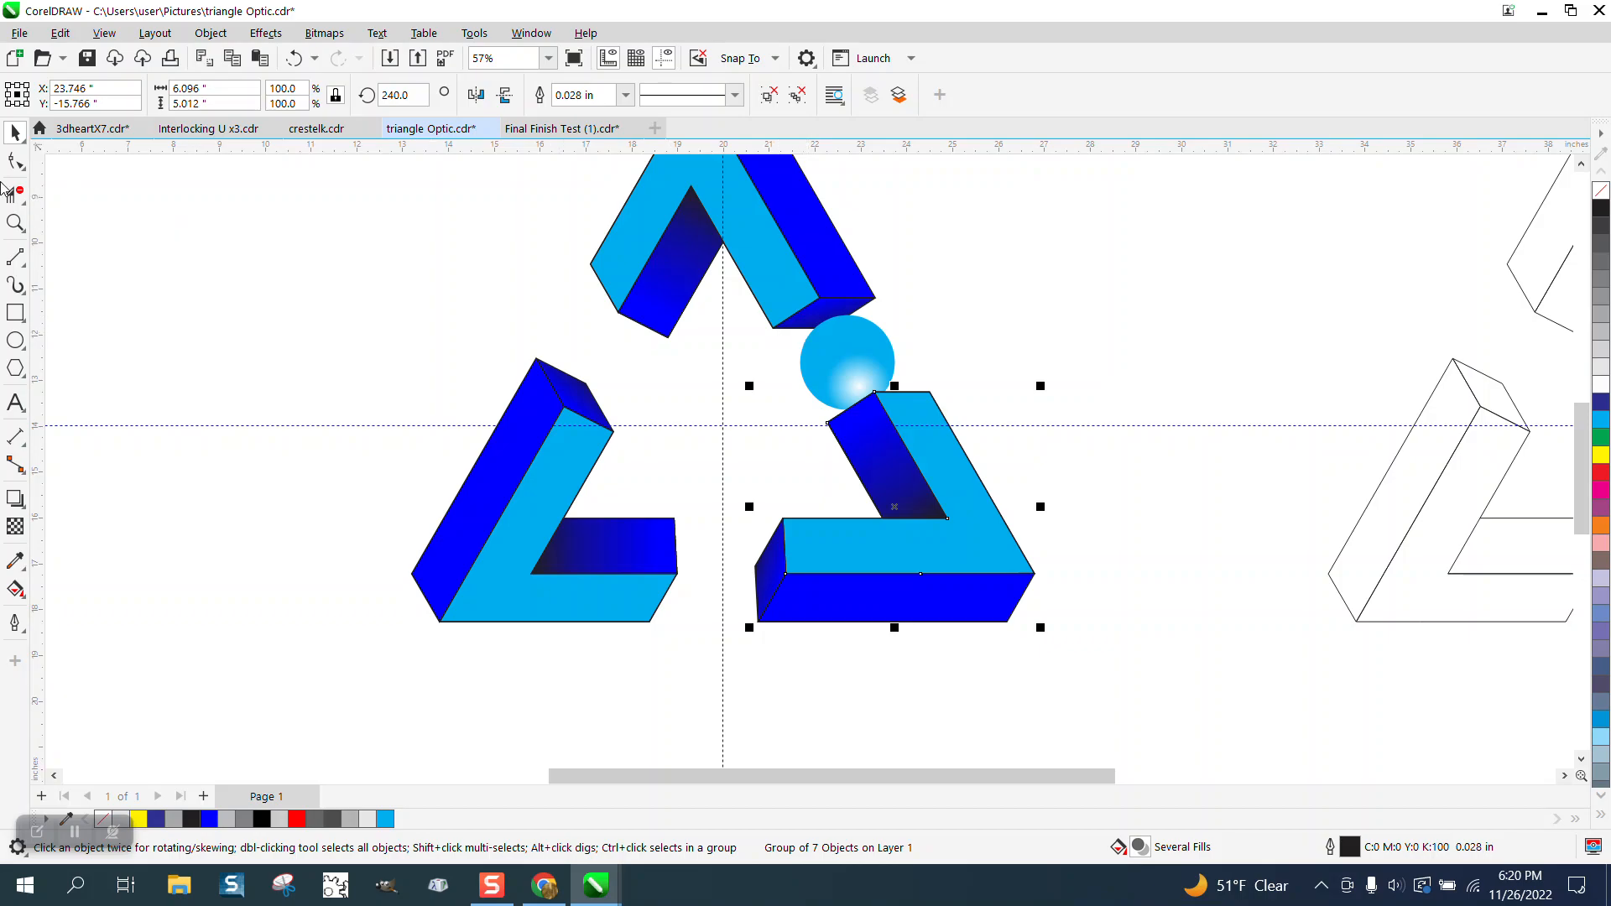
Enlarge the circle to about 2.19 inches and recentre it in the gap between the upper and lower-right shapes.
click(15, 223)
drag(640, 280, 1002, 442)
key(space)
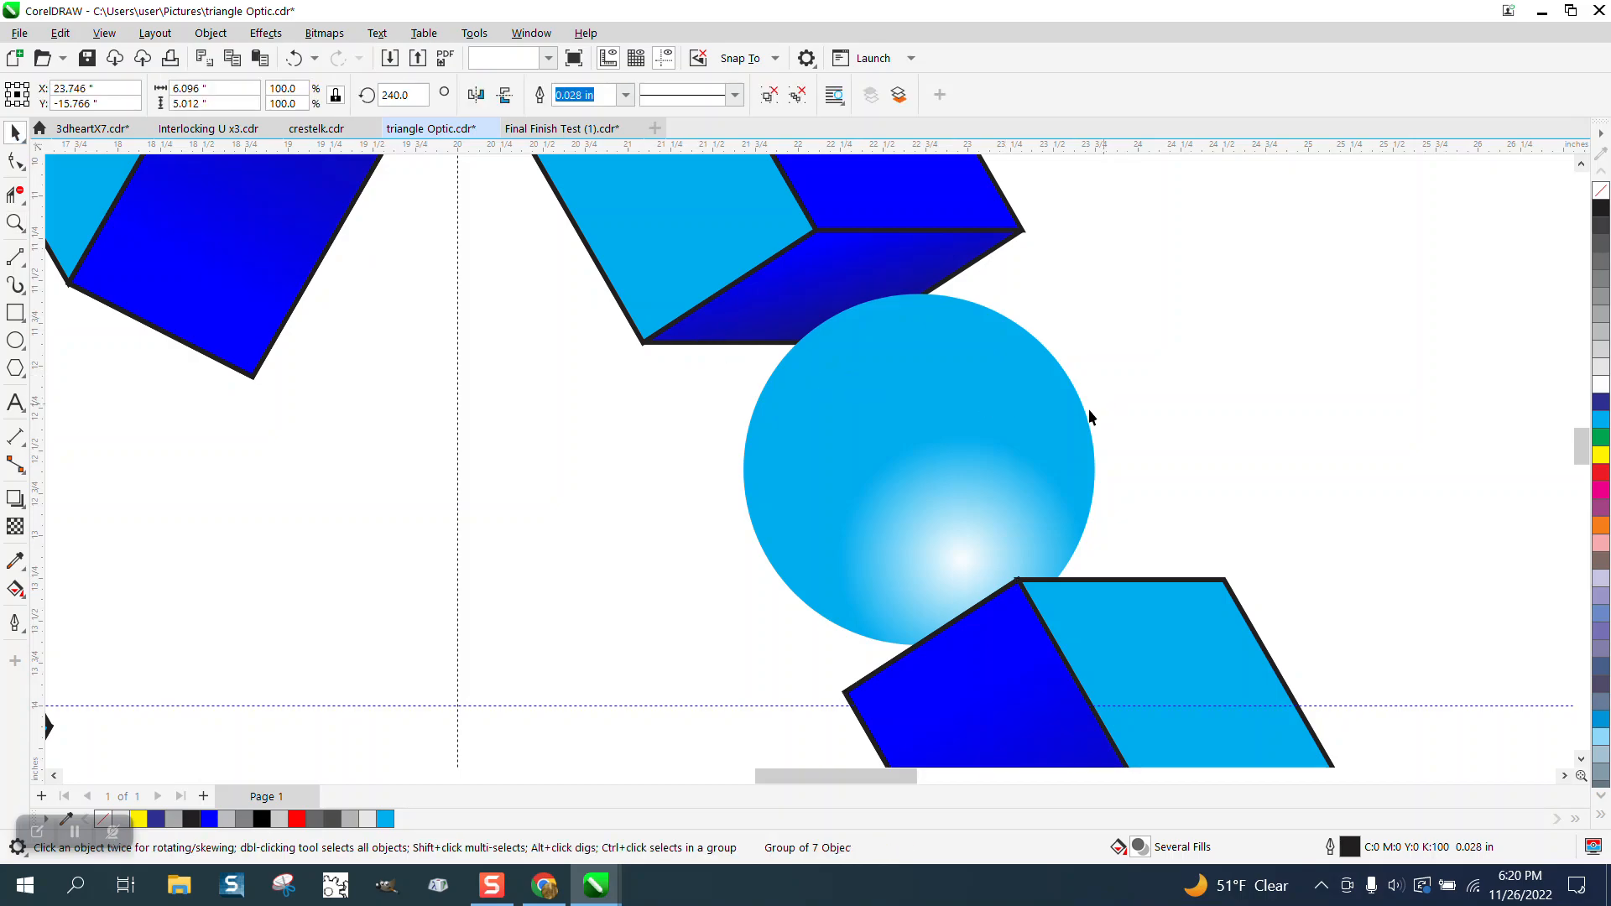
ctrl+click(1053, 410)
mouse_move(1103, 288)
mouse_down()
mouse_move(1111, 248)
mouse_move(1112, 279)
mouse_up()
click(1114, 263)
ctrl+click(1025, 363)
drag(1107, 281, 1123, 262)
drag(1001, 362, 964, 380)
Create a copy of the circle rotated 120 degrees about the intersection of the guidelines.
scroll(1053, 381, down, 4)
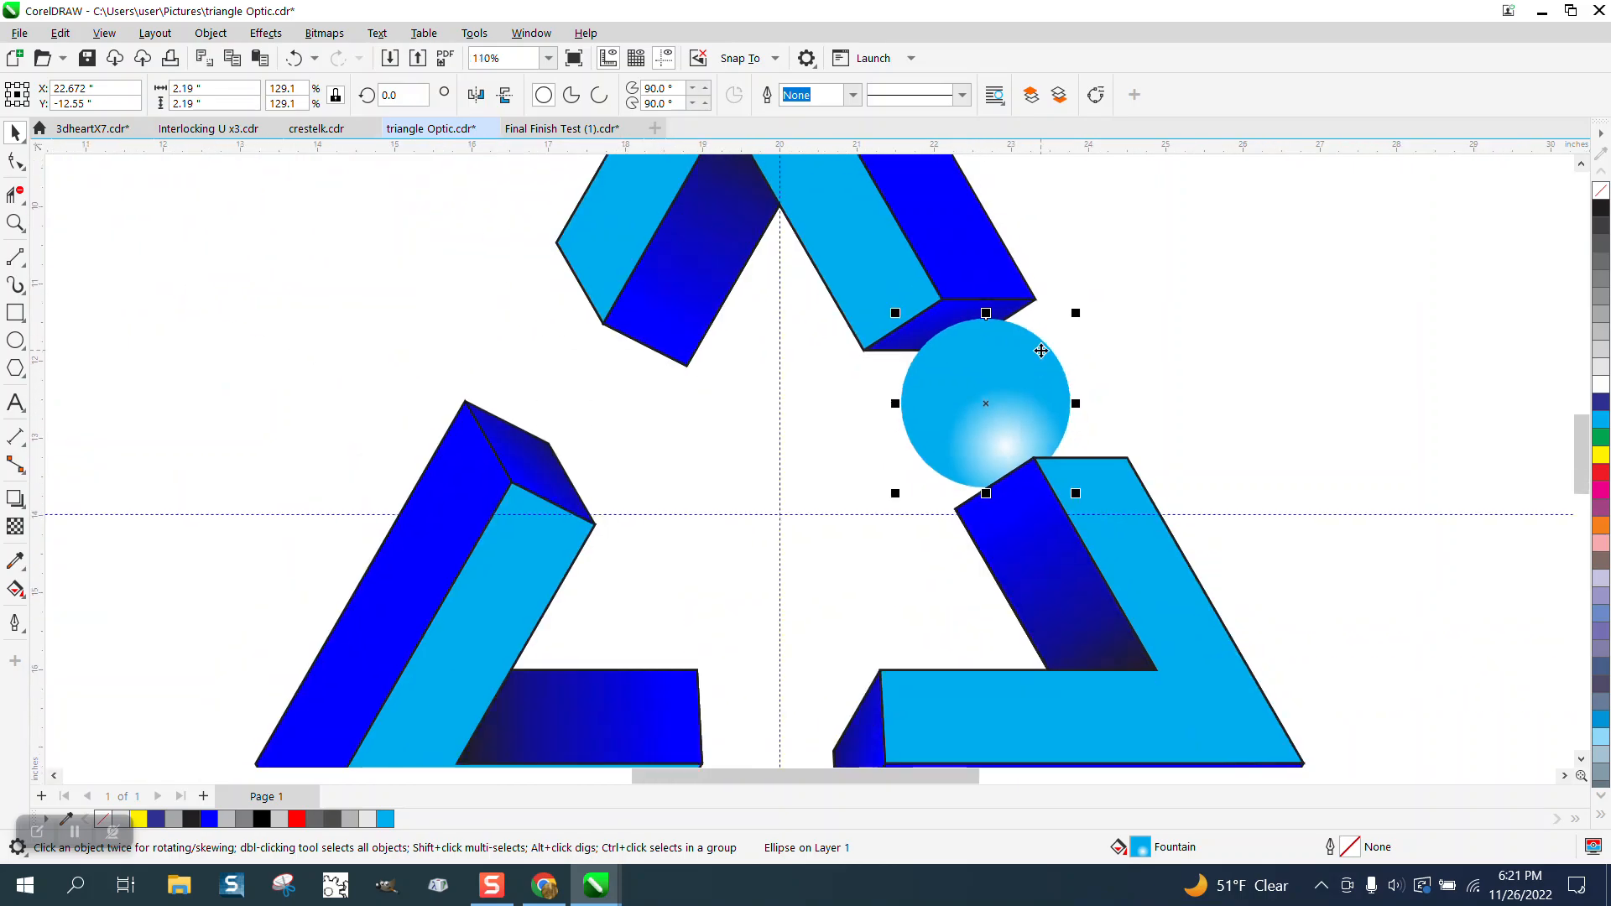
scroll(1133, 389, down, 2)
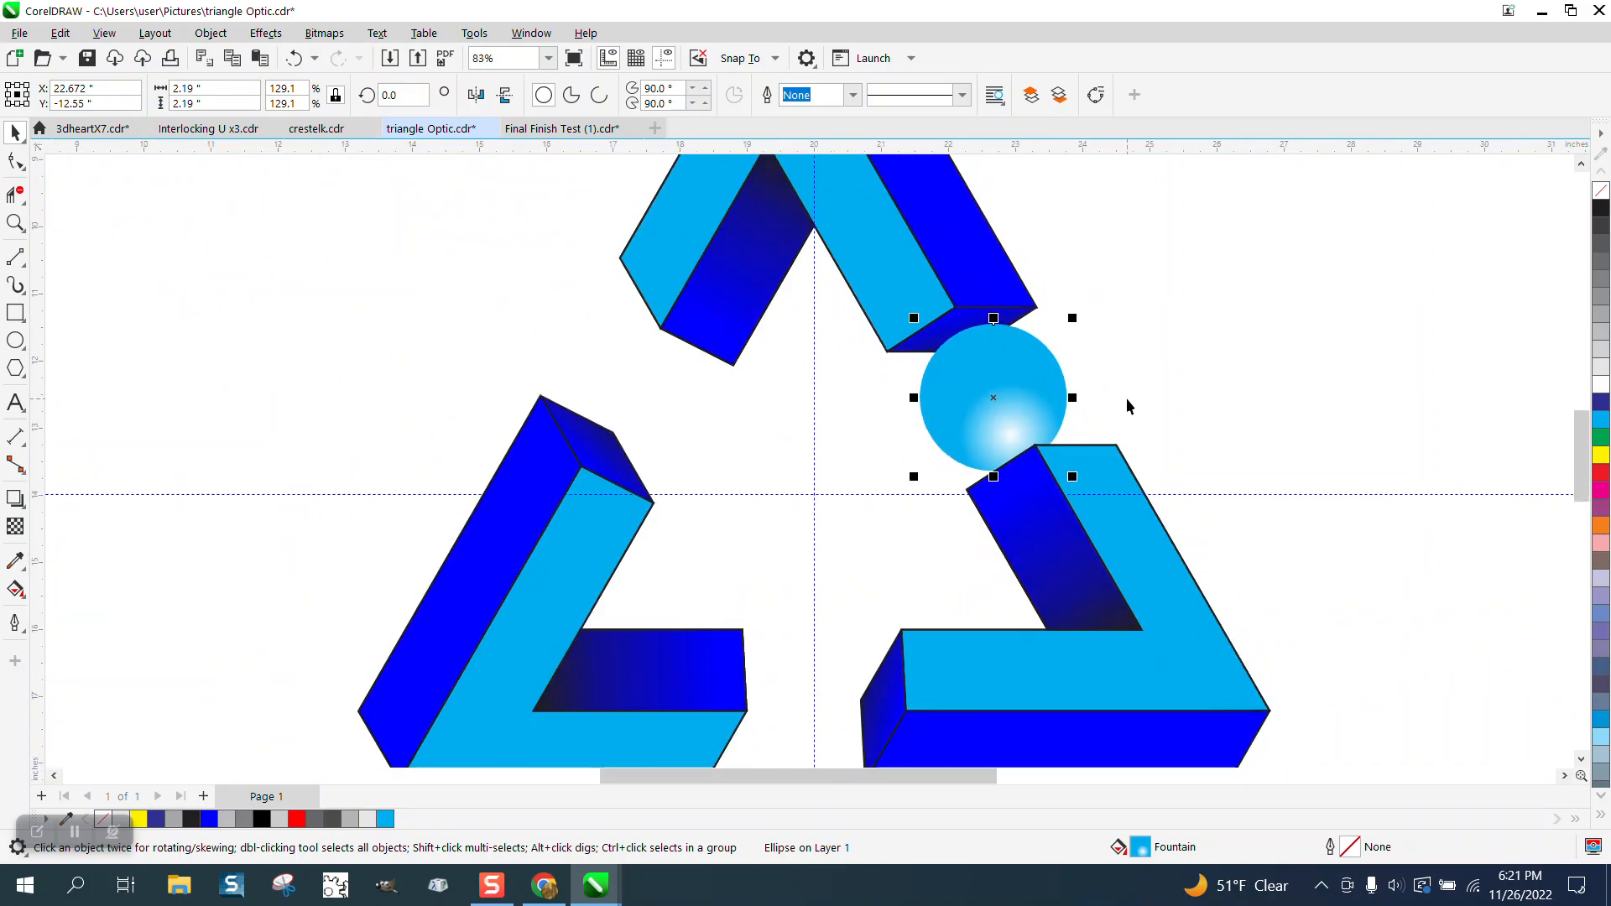
click(998, 406)
drag(998, 405, 816, 493)
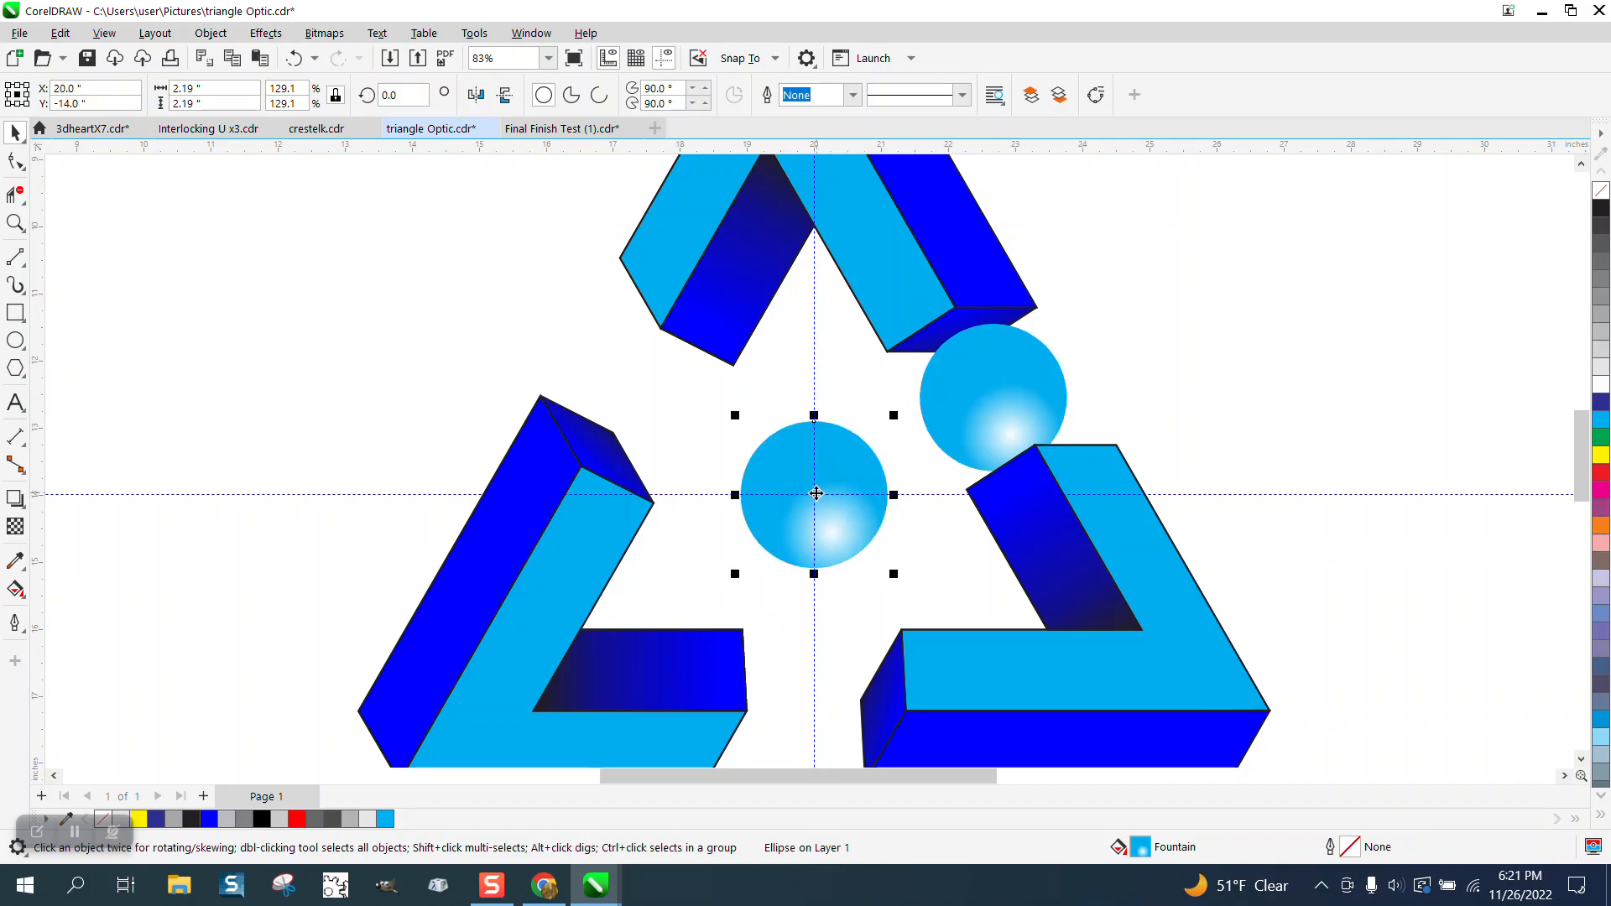
click(293, 58)
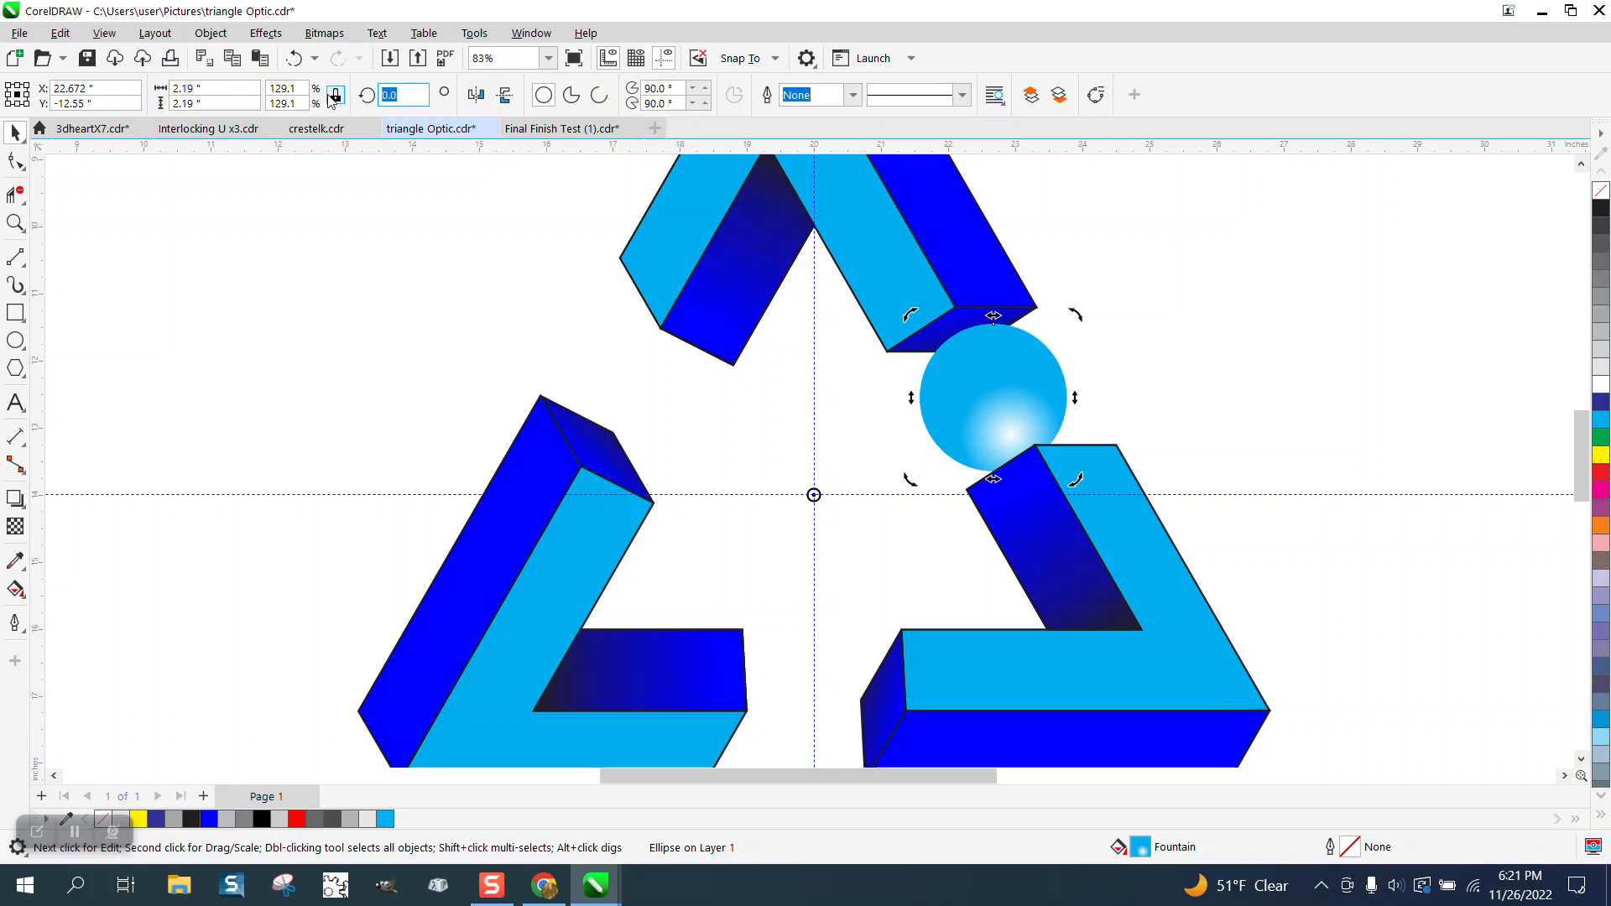
text(120)
key(Return)
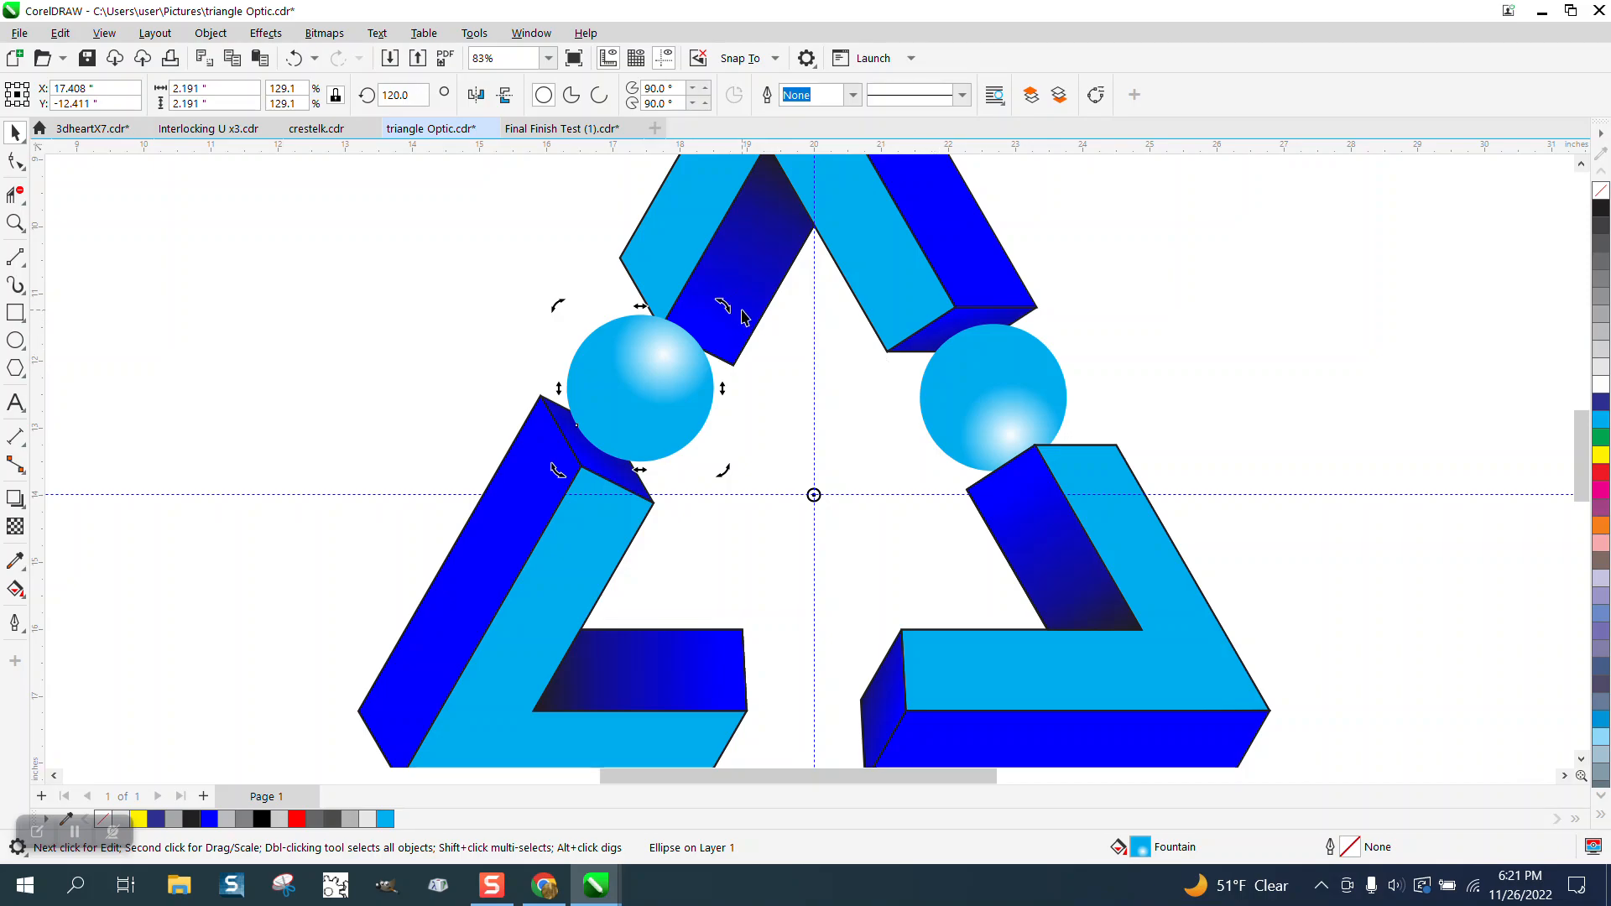
Send the rotated circle copy to the back of the page.
click(668, 368)
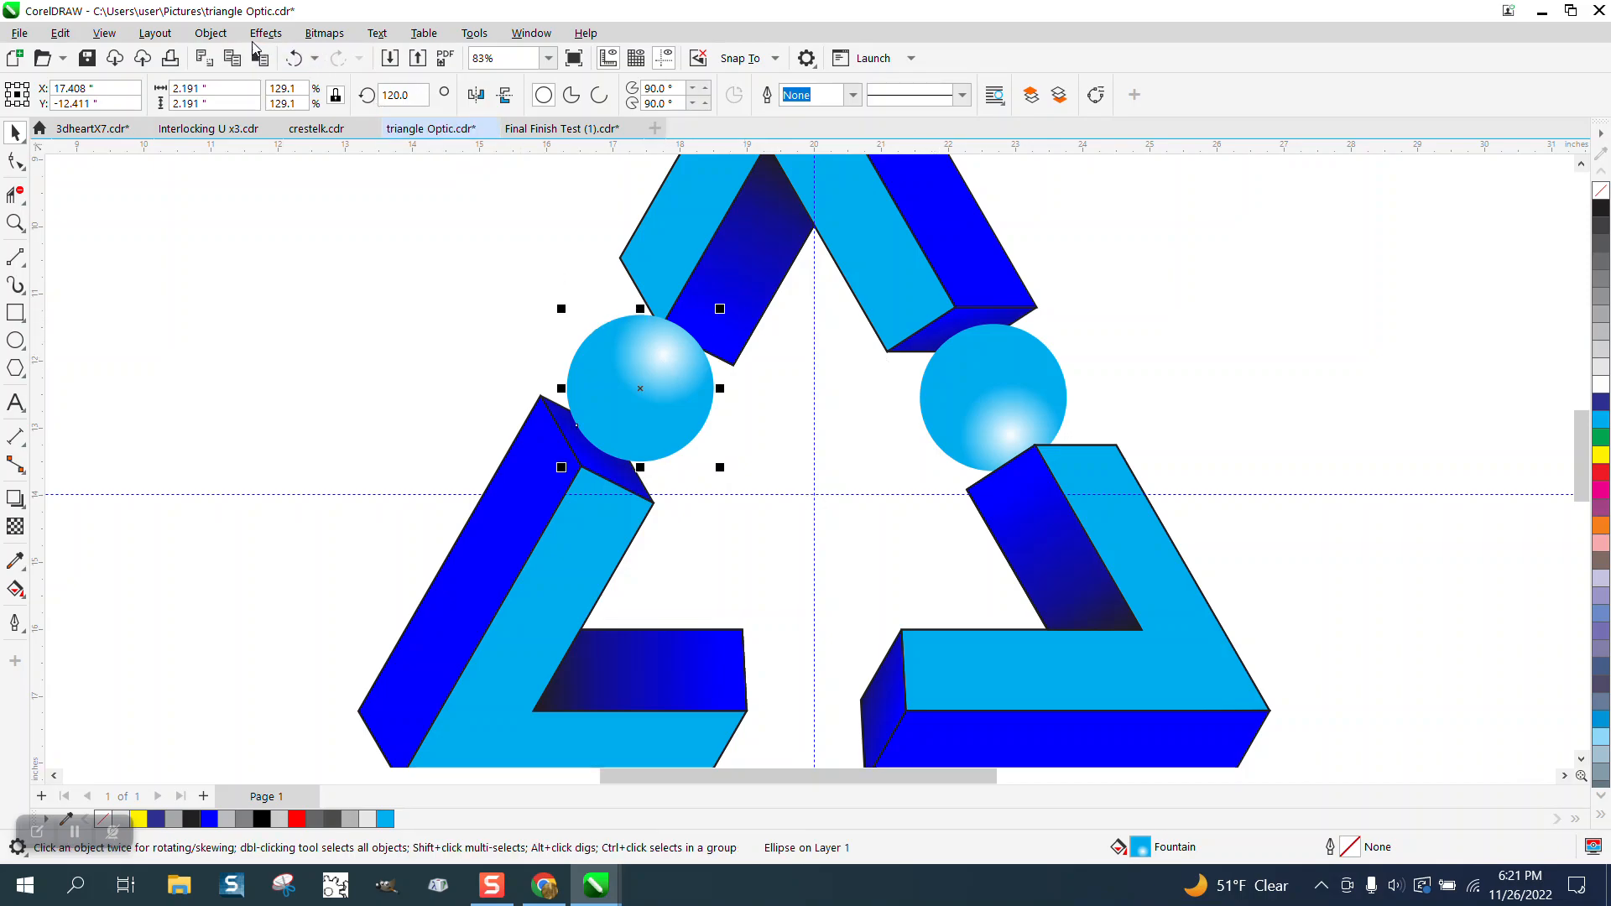
click(210, 33)
mouse_move(261, 342)
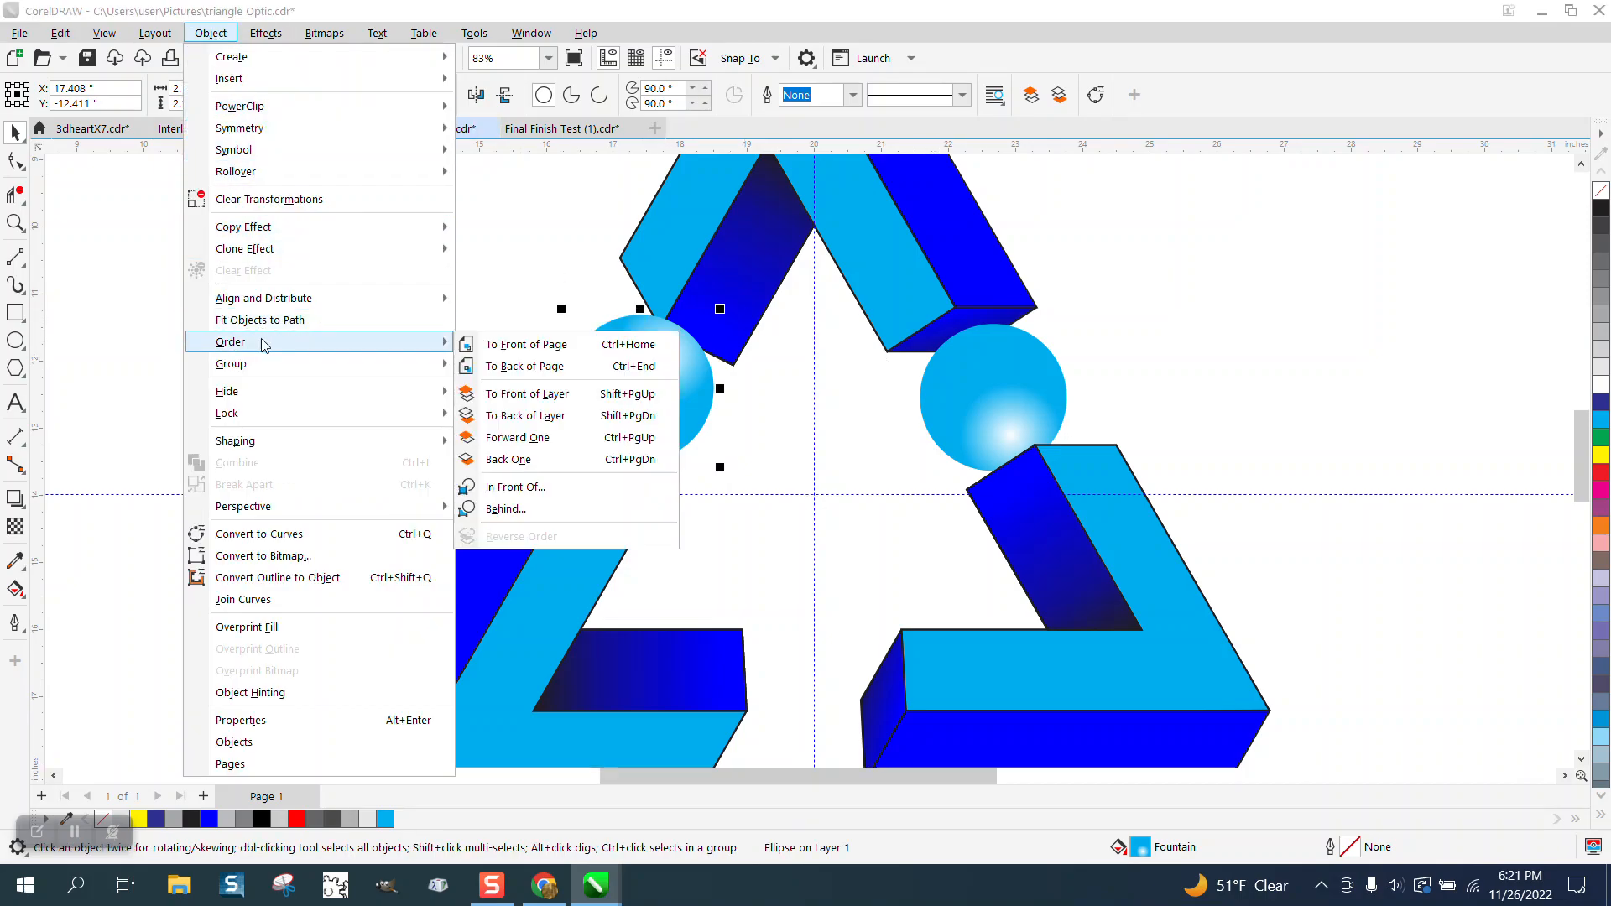
click(490, 367)
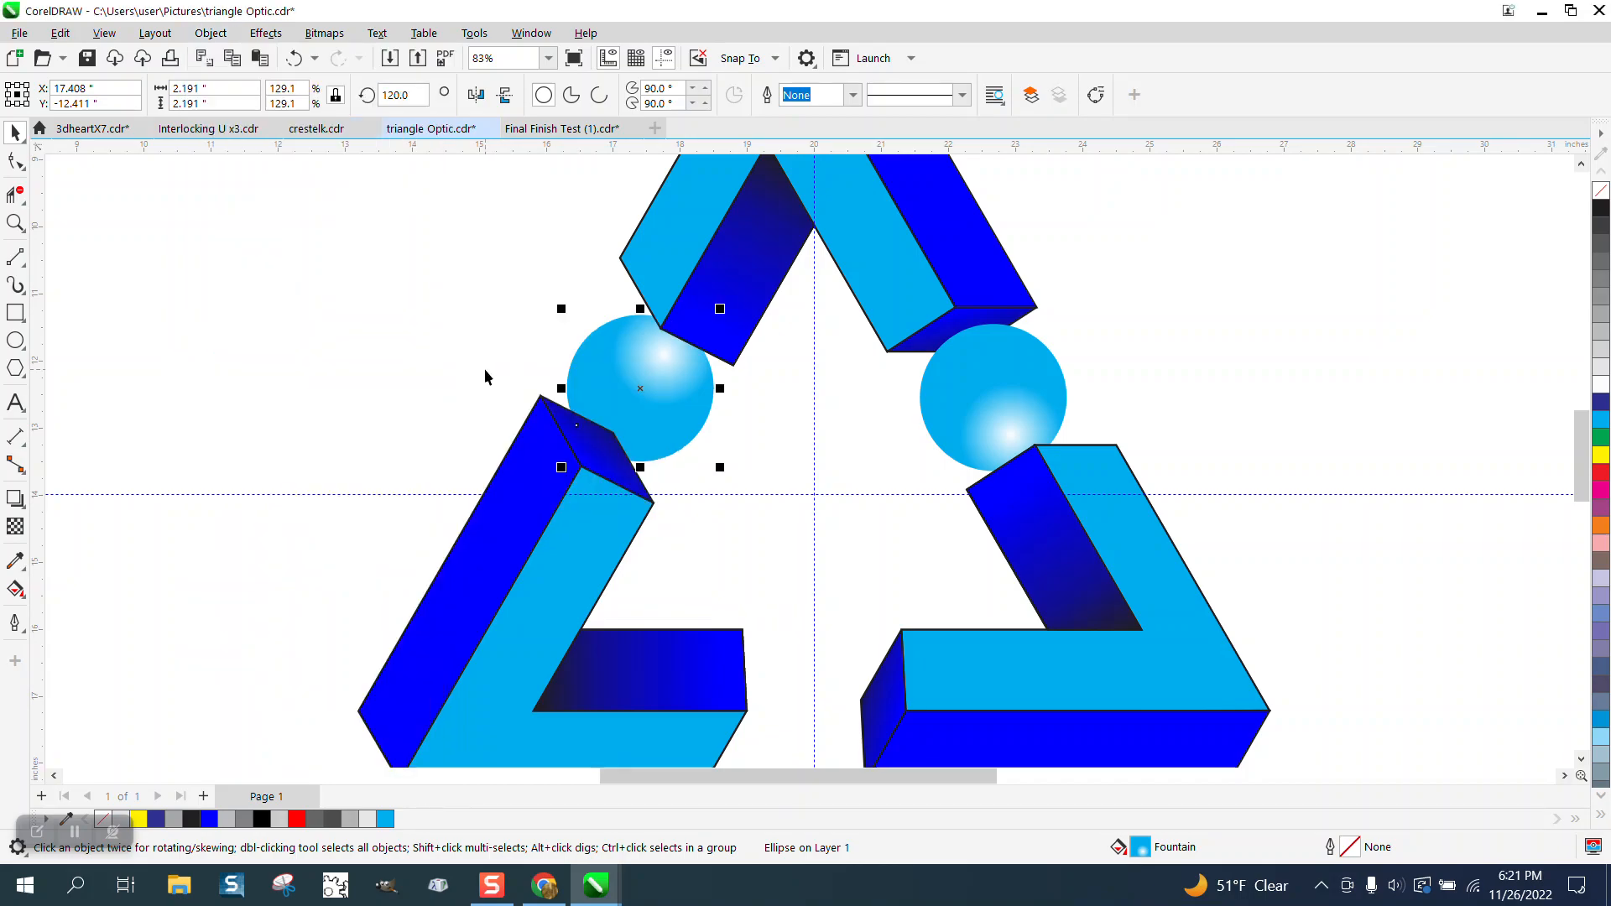
Bring the lower-left shape group to the front of the page.
click(589, 575)
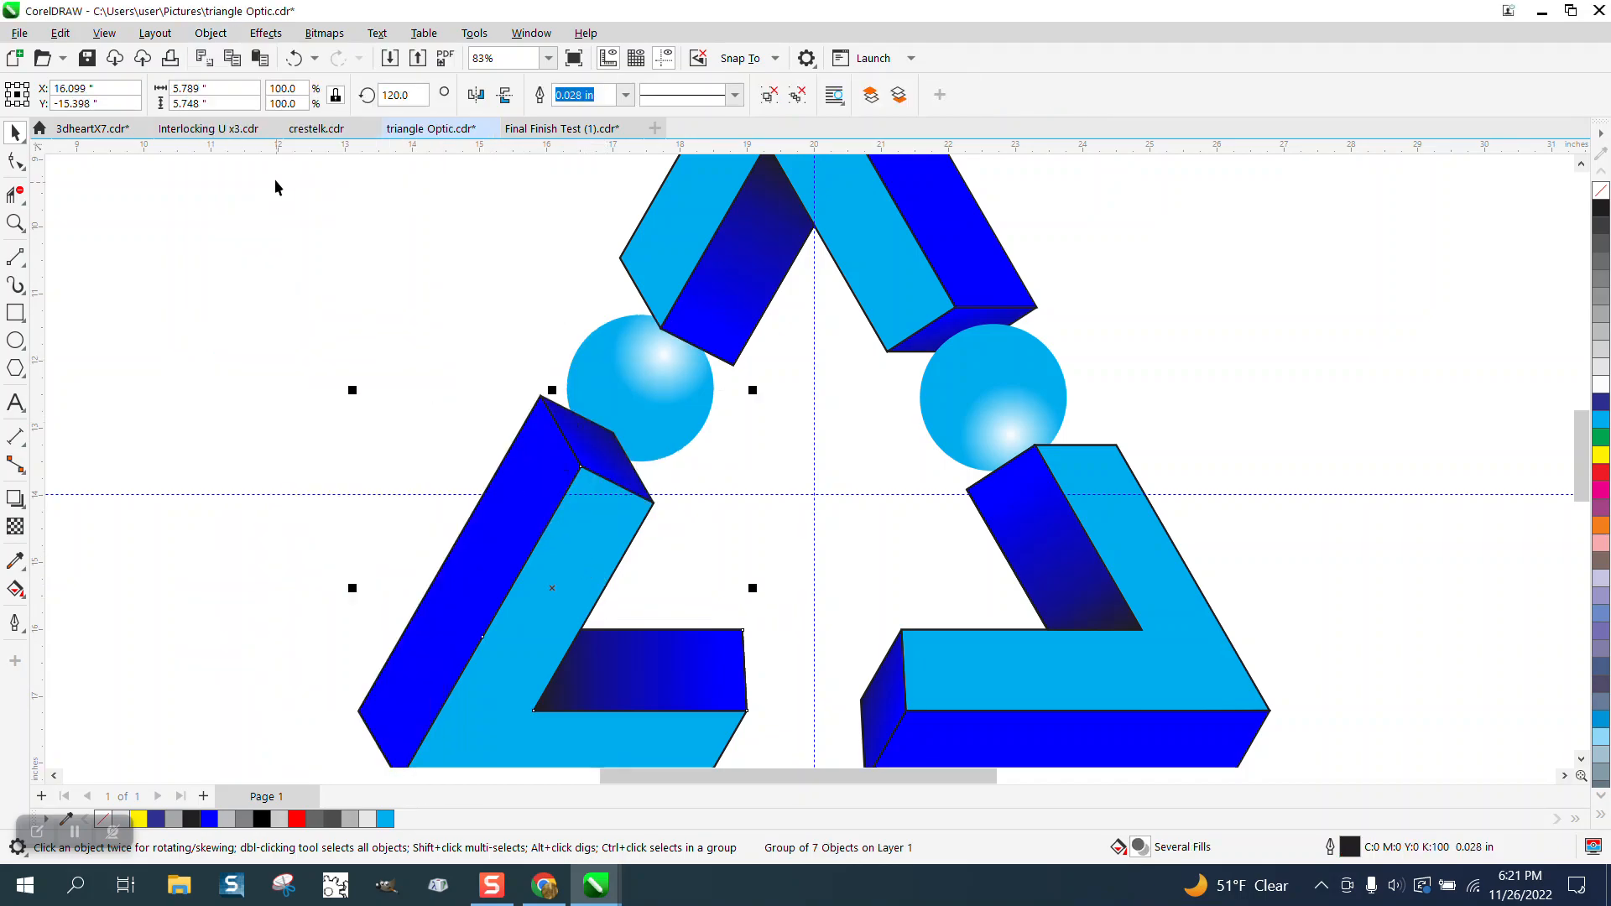
click(210, 33)
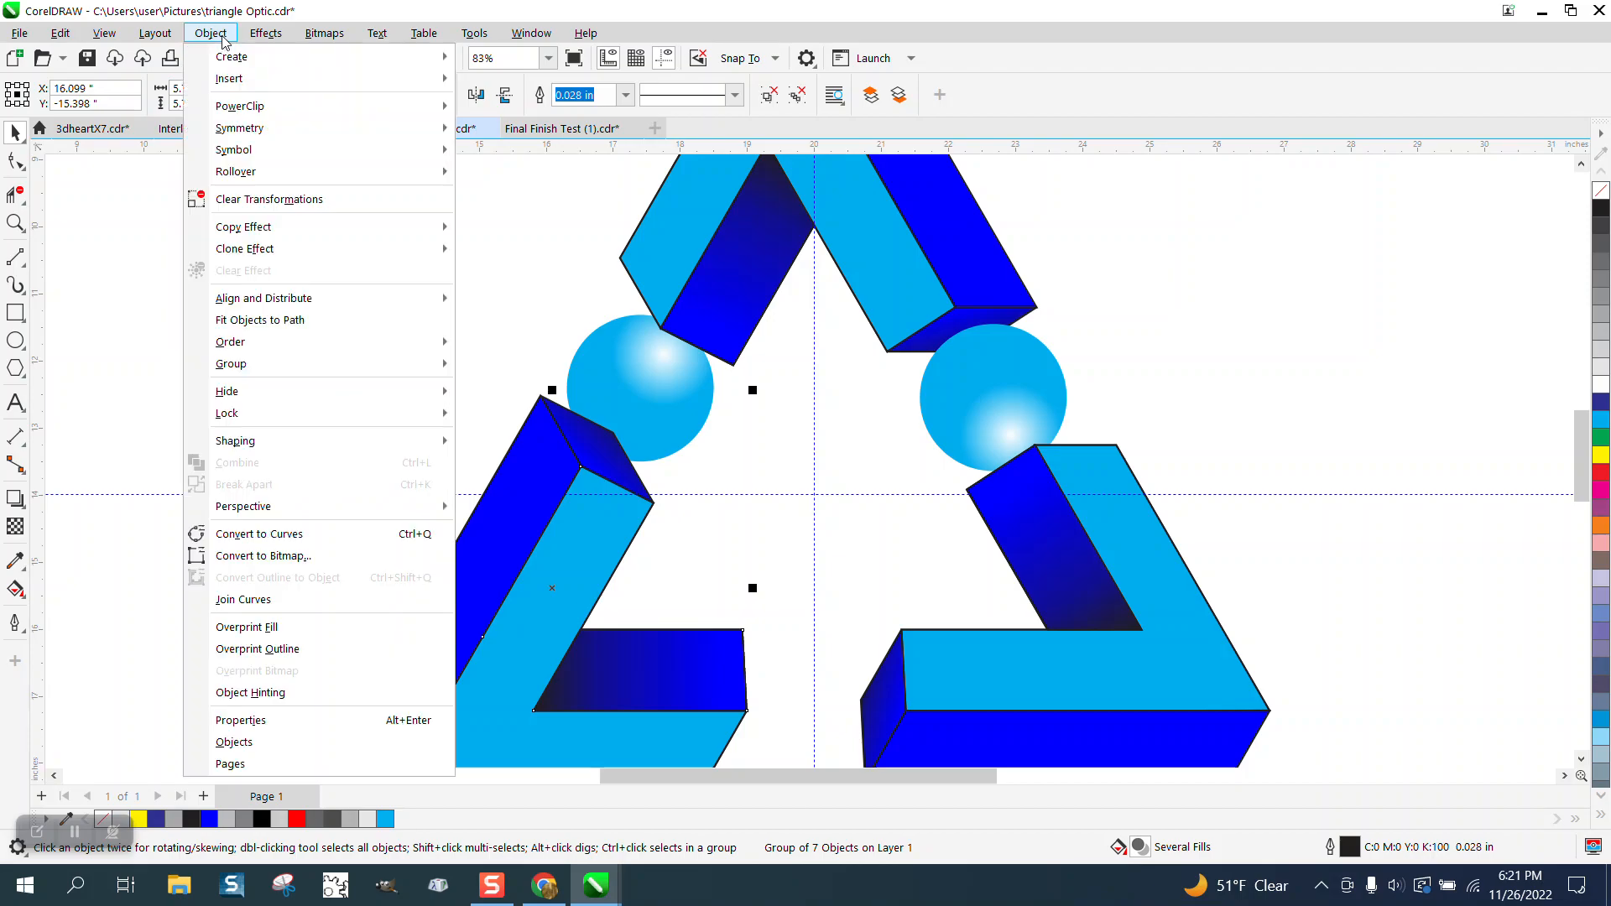
mouse_move(260, 344)
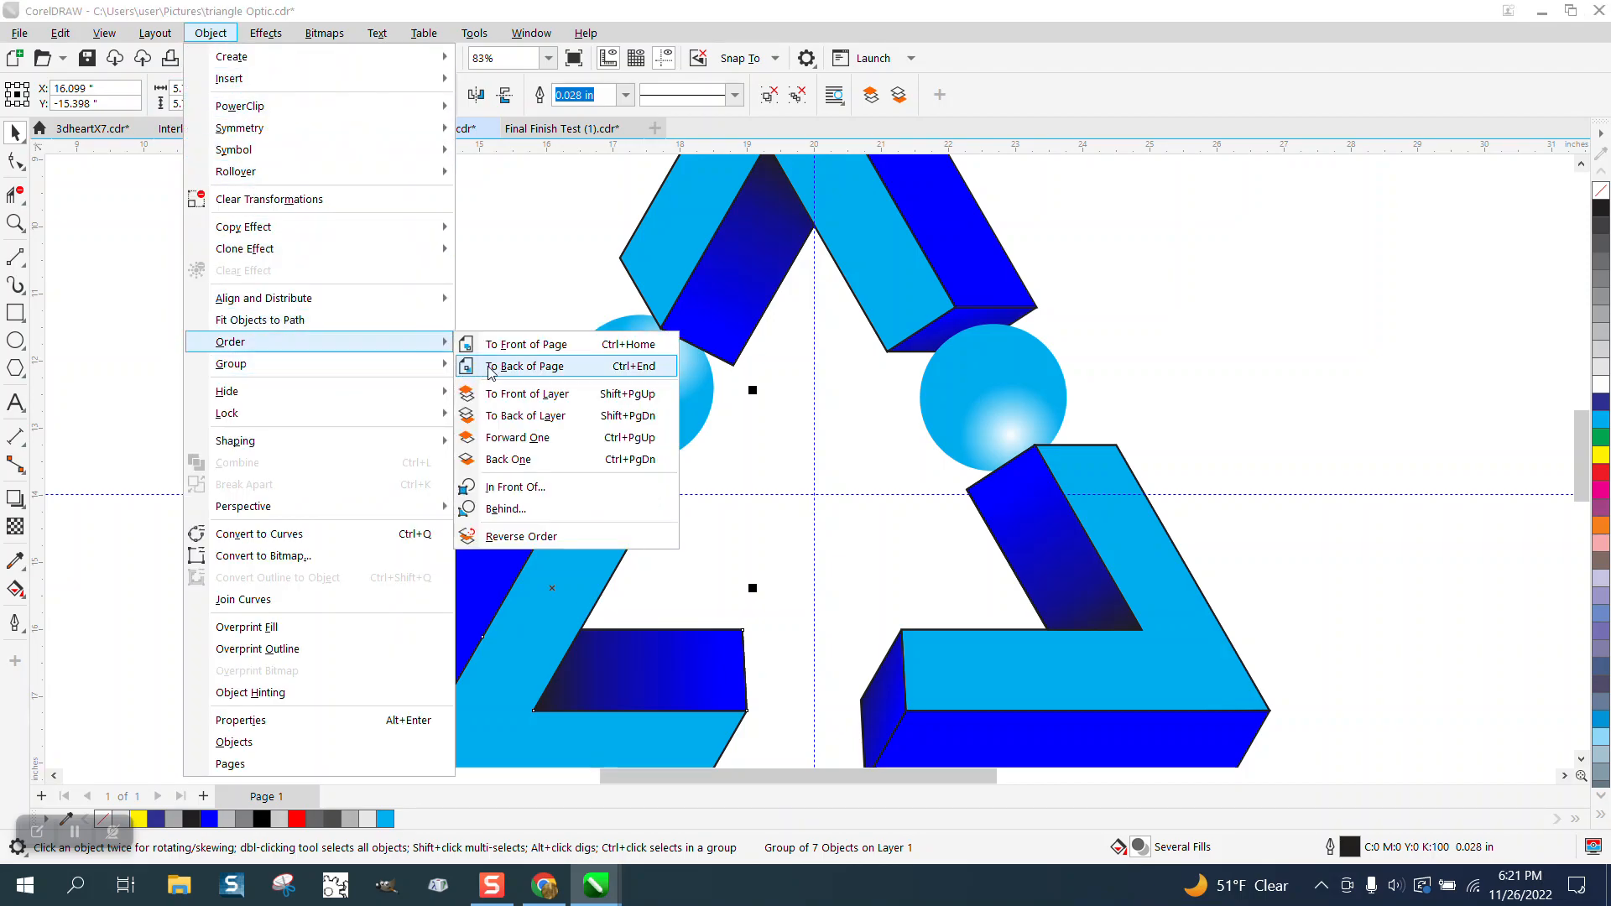
click(508, 346)
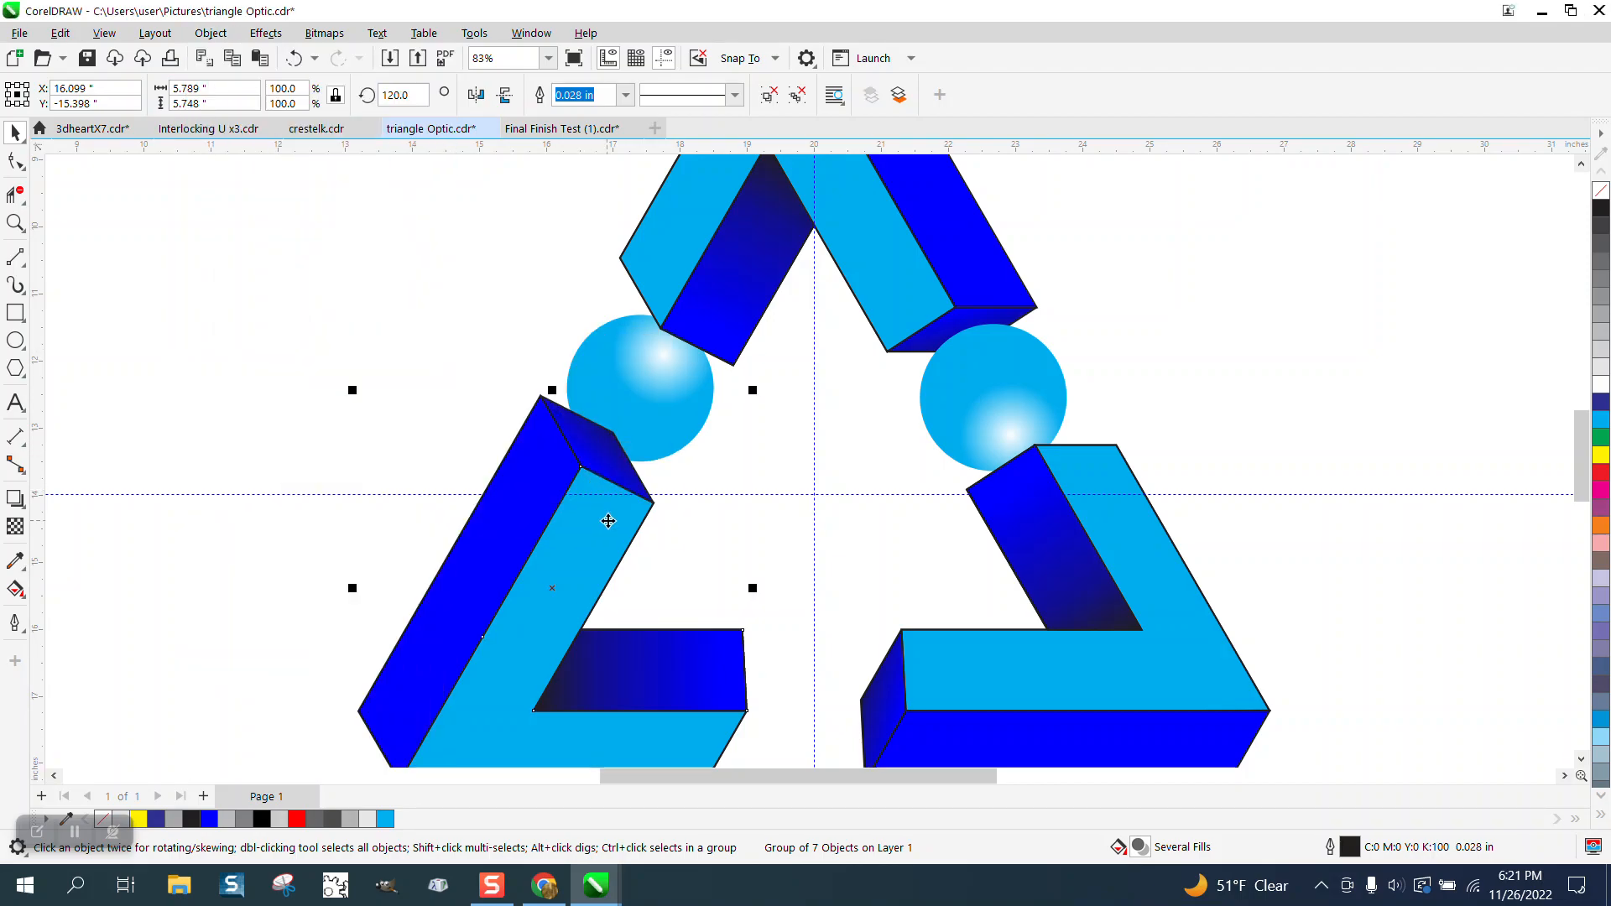
Send the lower-left shape group to the back so the rotated circle overlaps it.
click(607, 521)
click(680, 526)
click(618, 524)
click(555, 514)
click(210, 32)
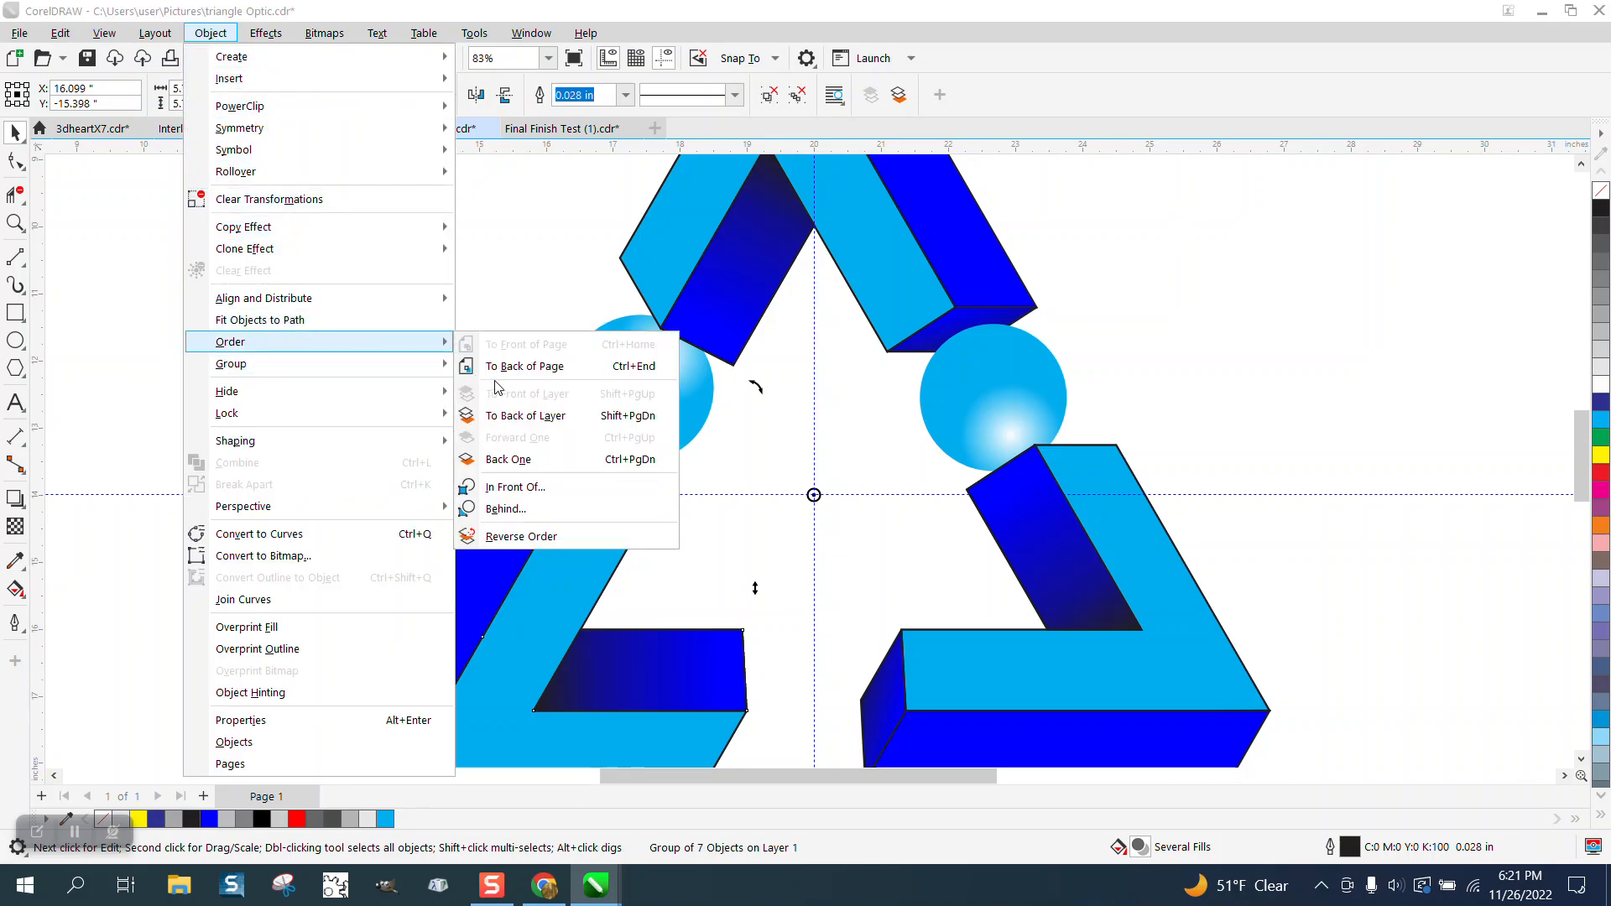
click(495, 384)
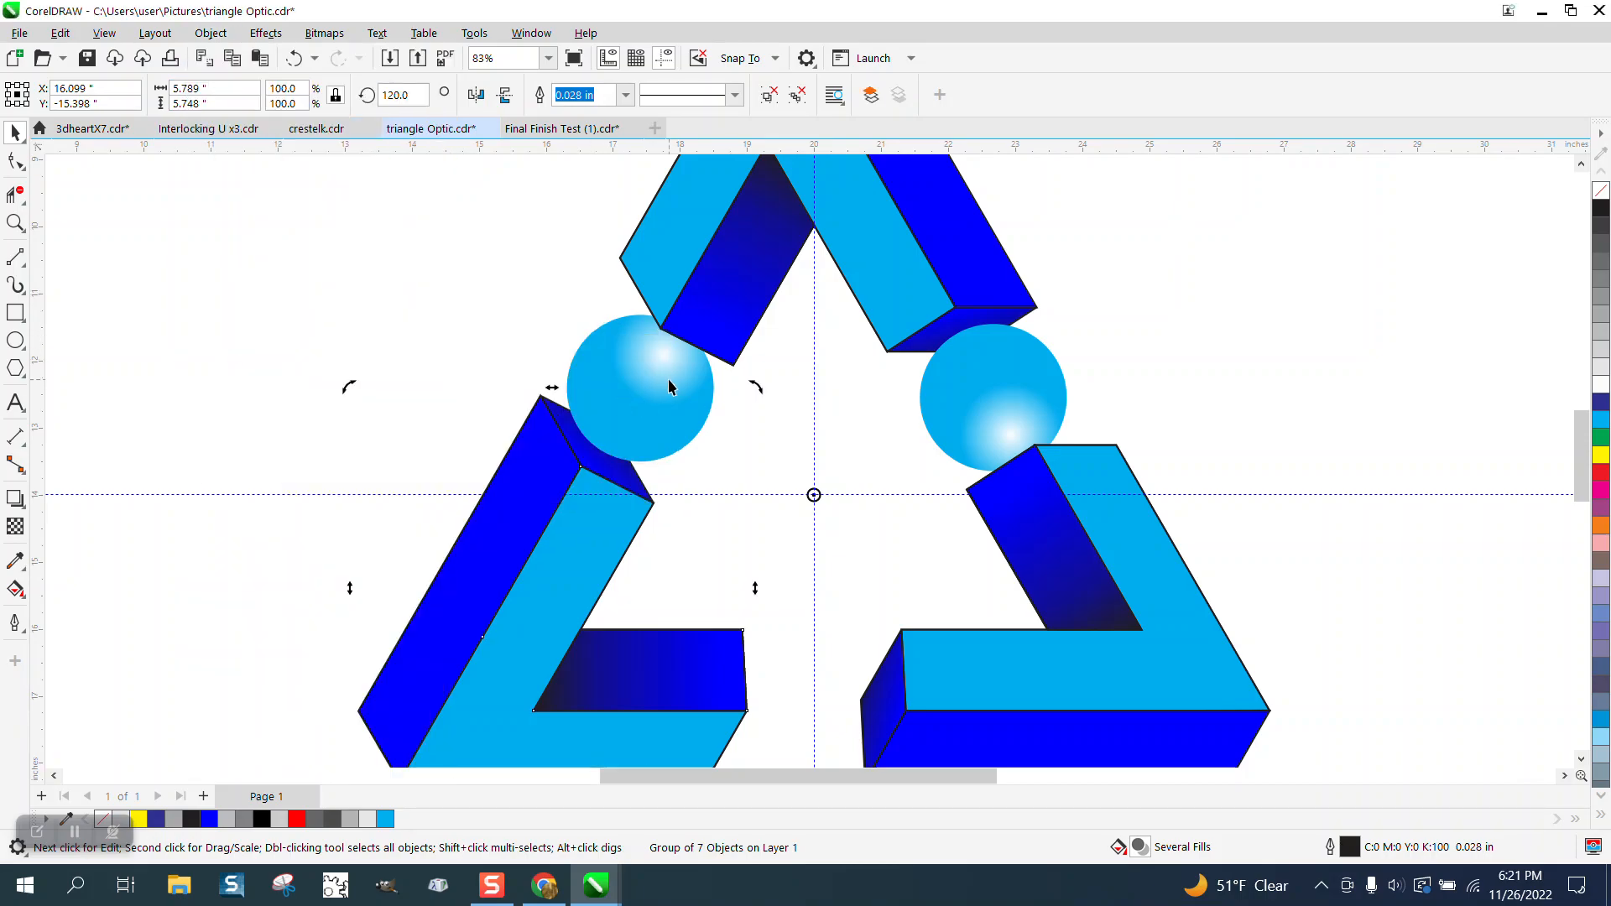
scroll(528, 277, down, 1)
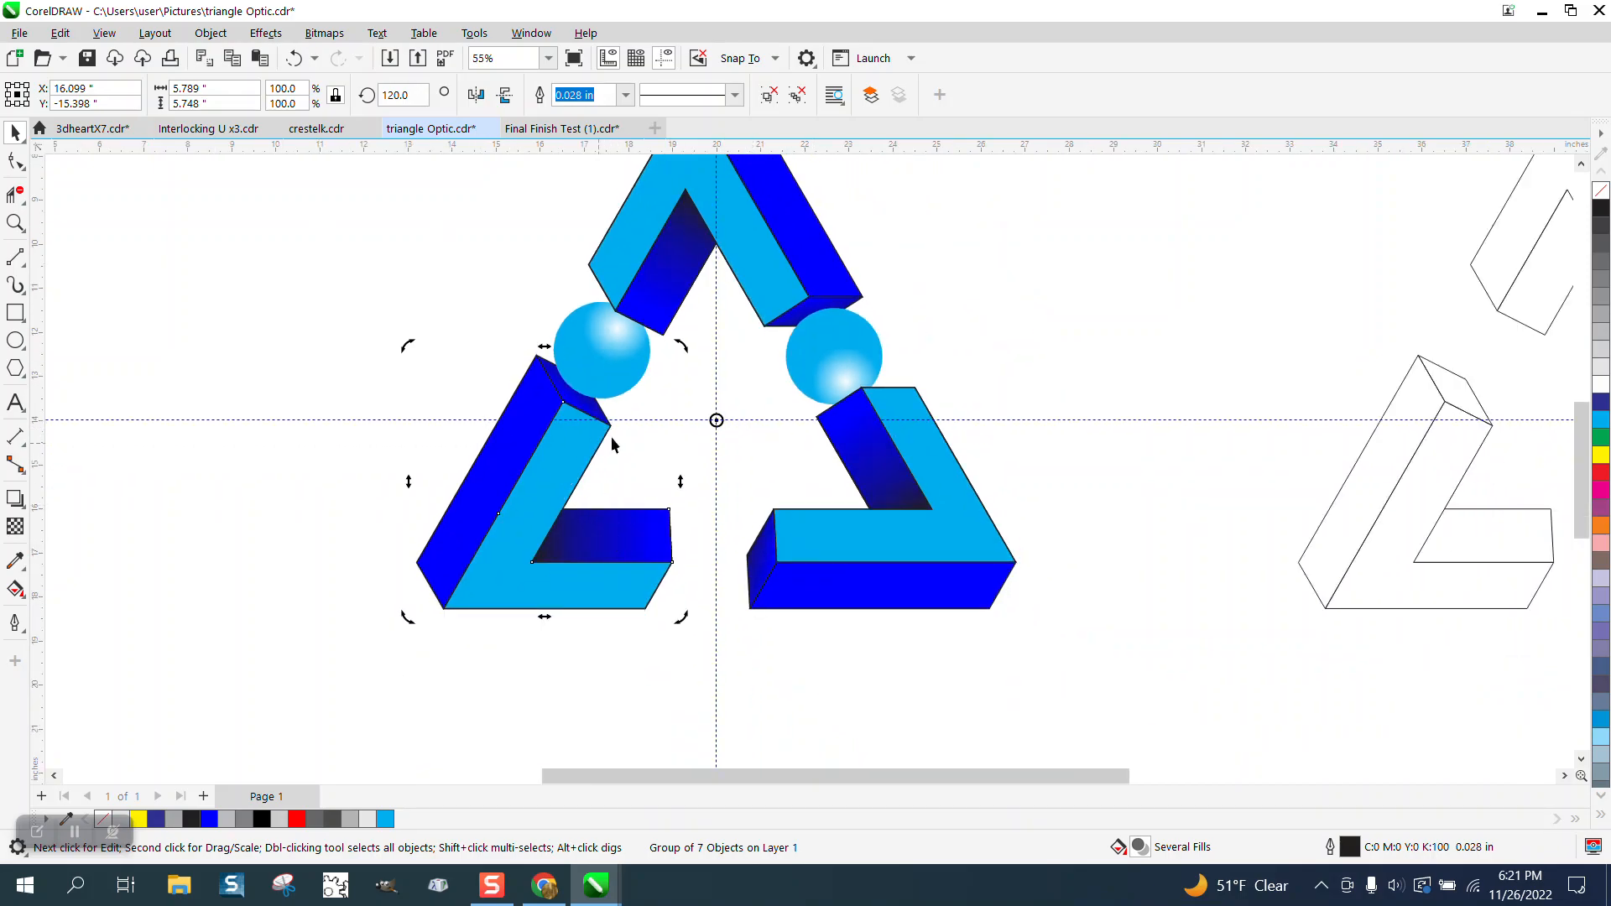
Create a copy of the upper-left sphere with its rotation angle set to 240 degrees about the guideline intersection.
click(617, 353)
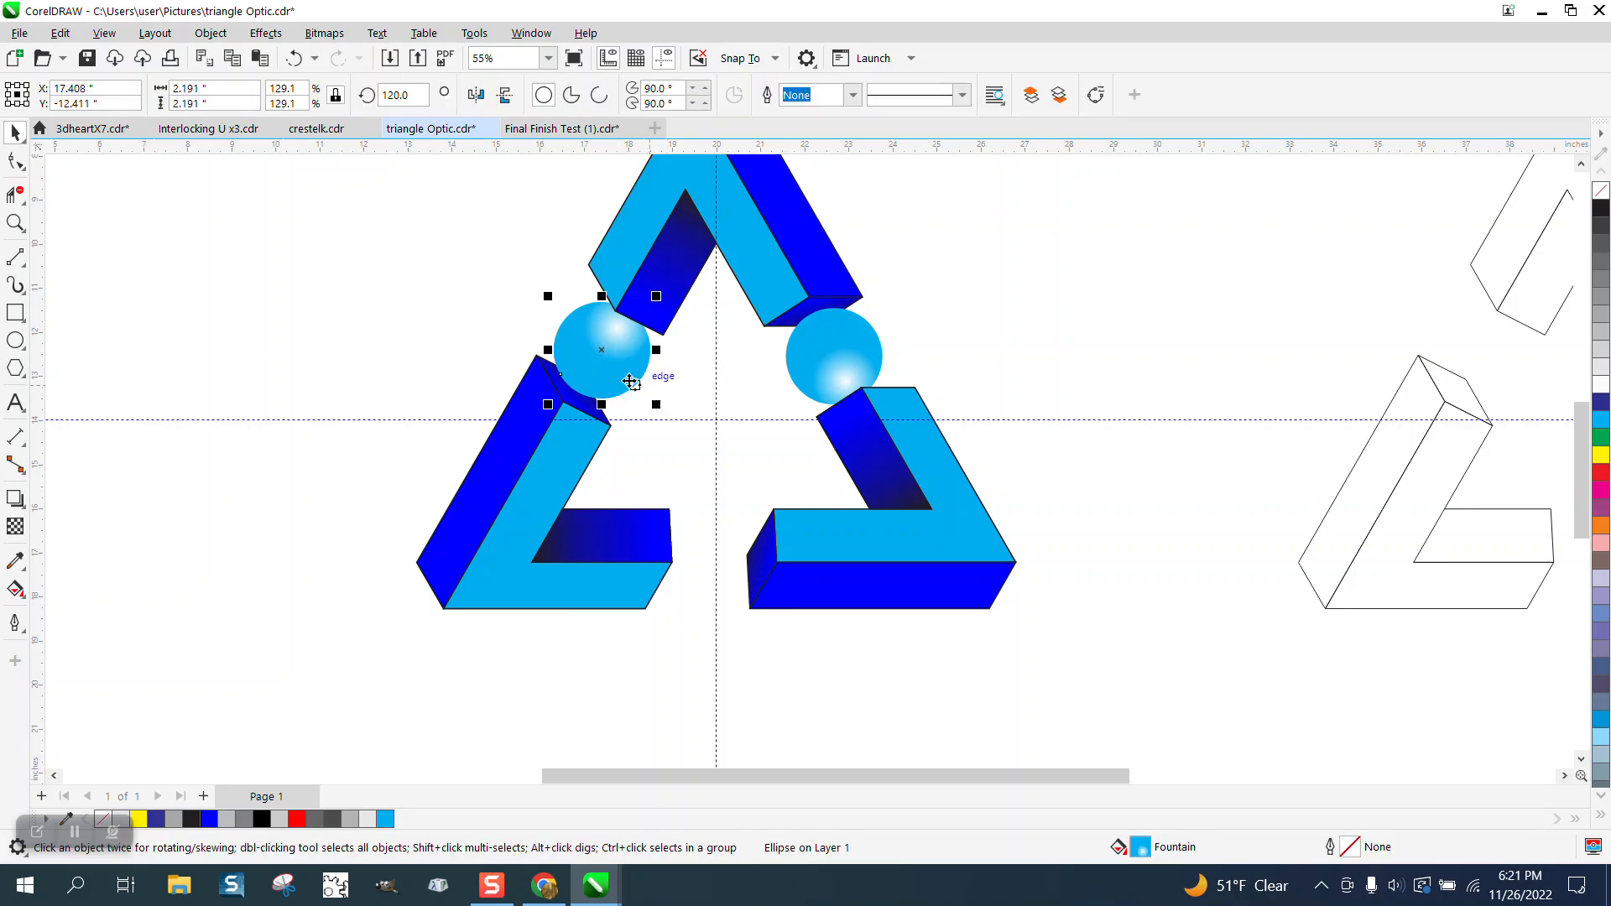
click(615, 365)
drag(424, 95, 355, 101)
text(240)
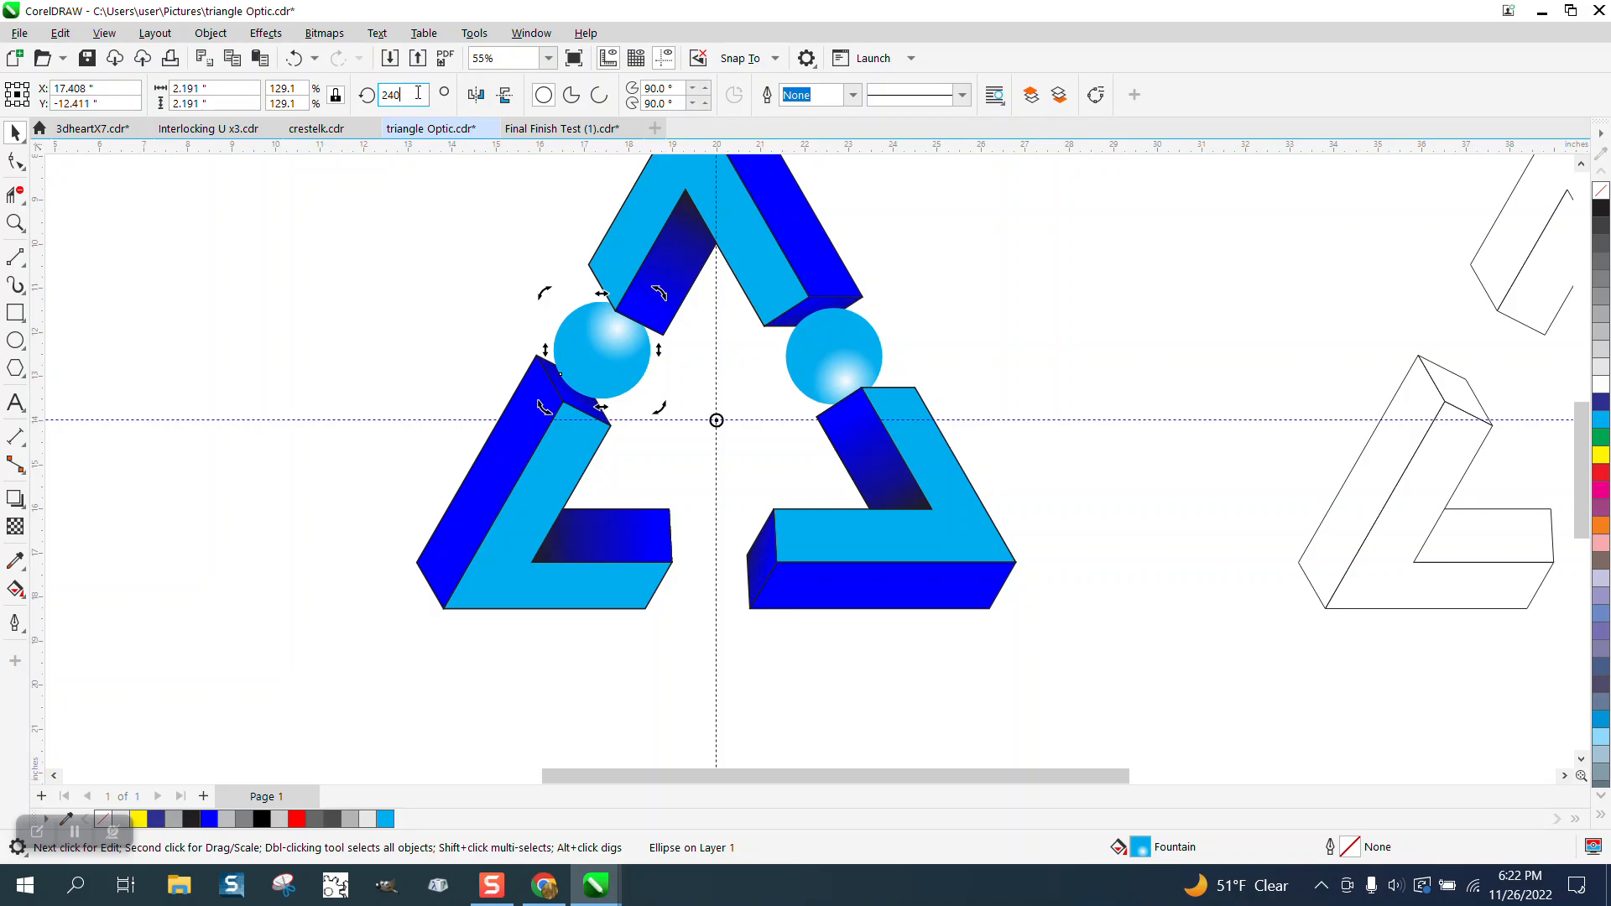
key(Return)
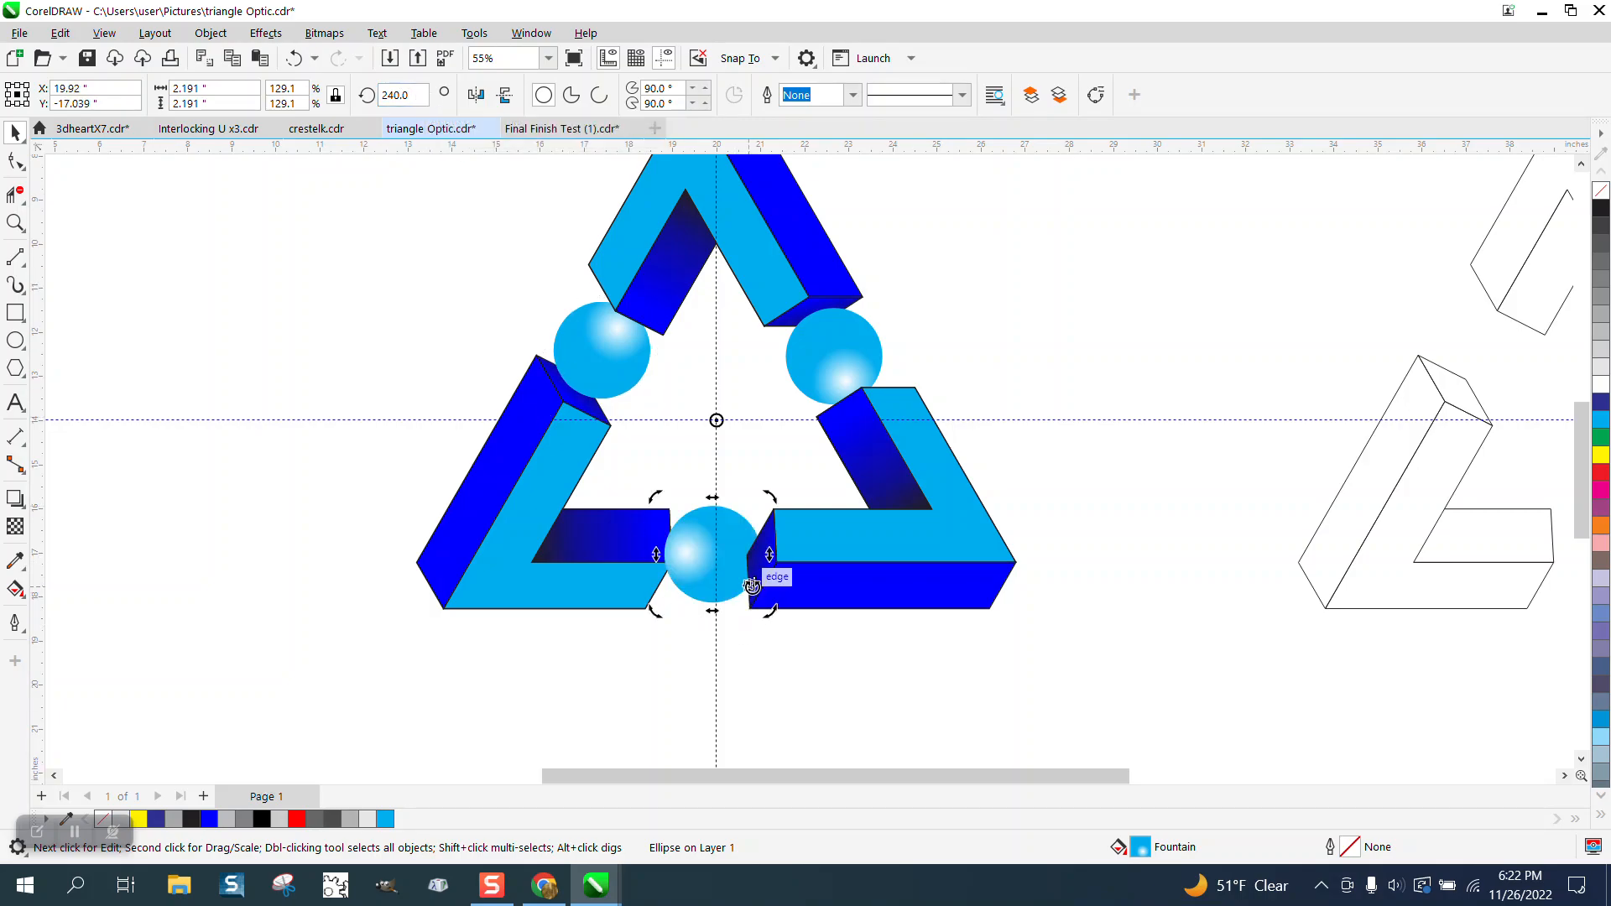
Send the sphere in the bottom gap to the back of the page.
click(15, 224)
drag(350, 262, 1152, 738)
click(10, 136)
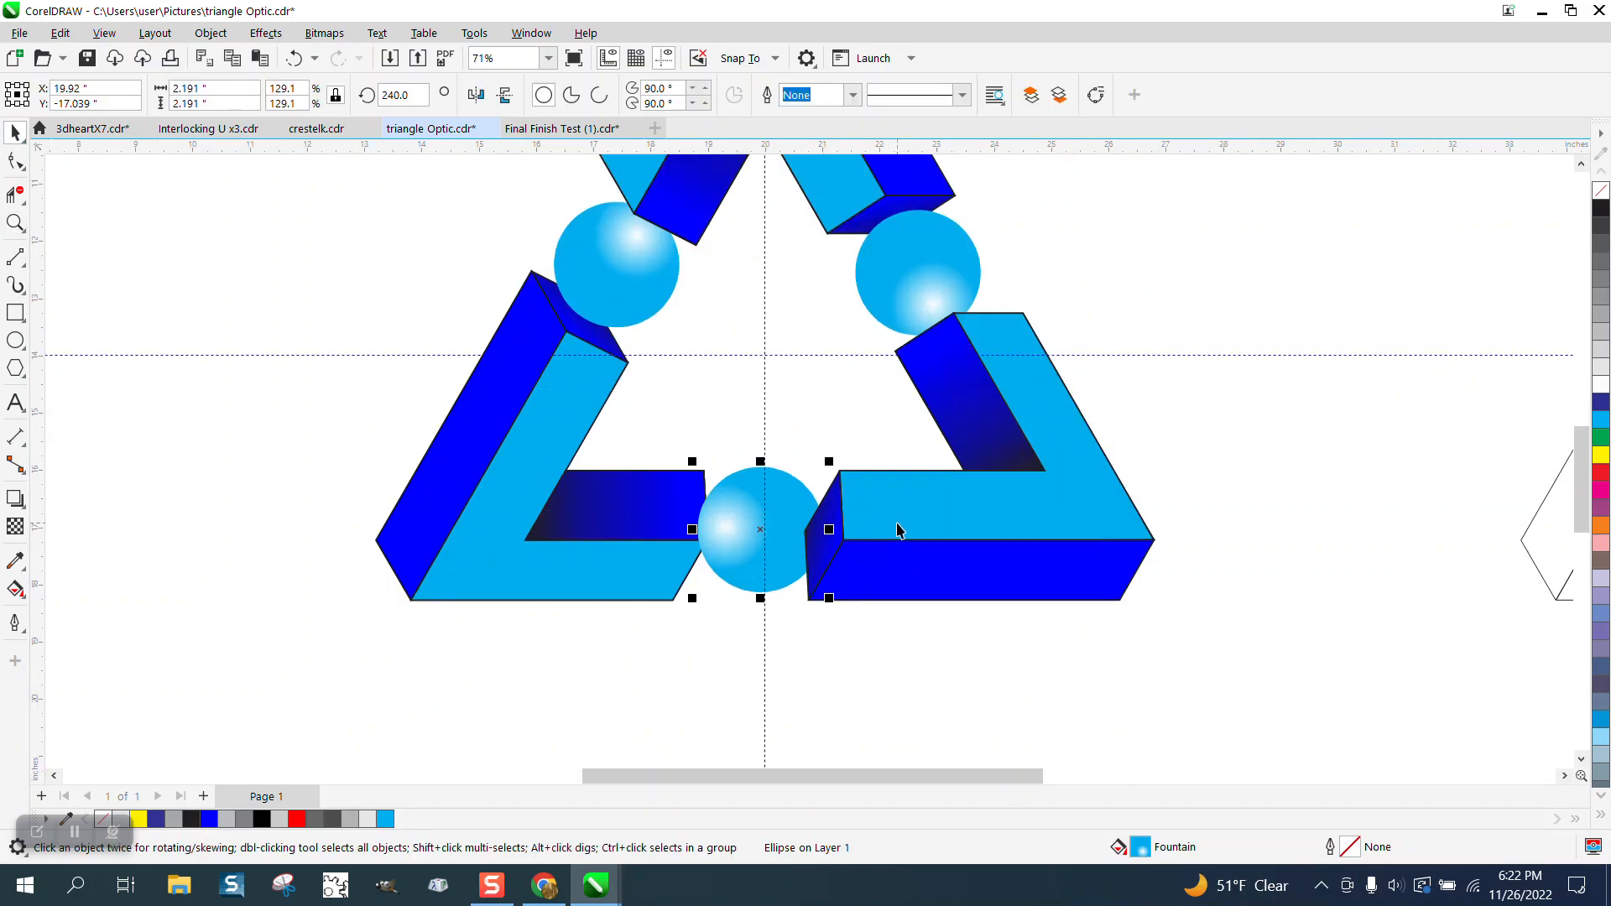
click(761, 535)
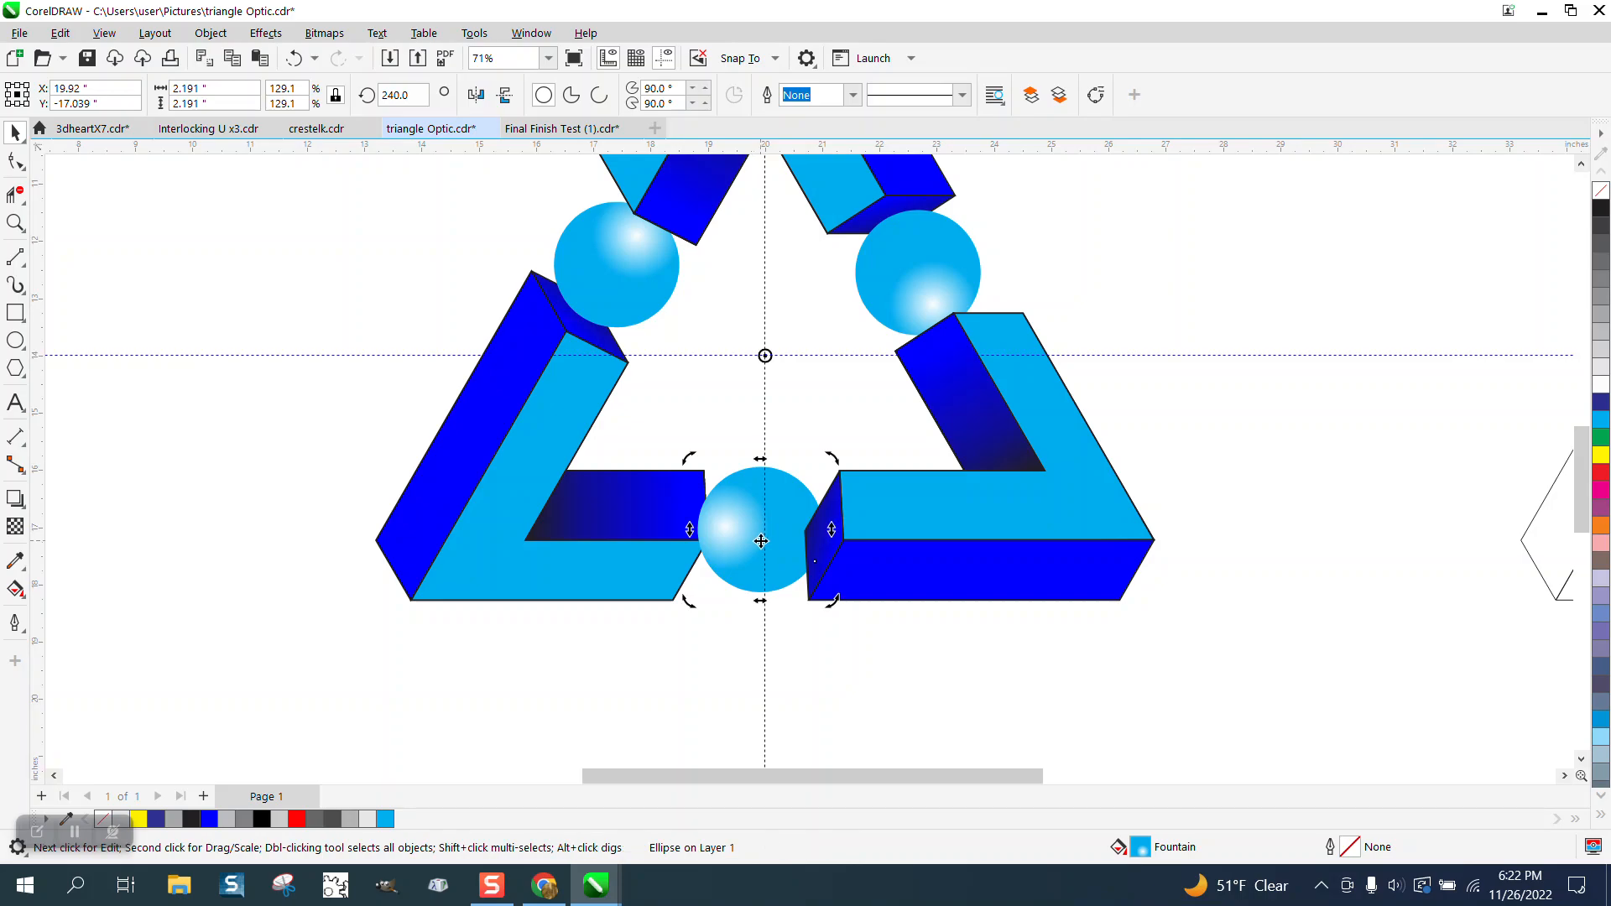
click(760, 566)
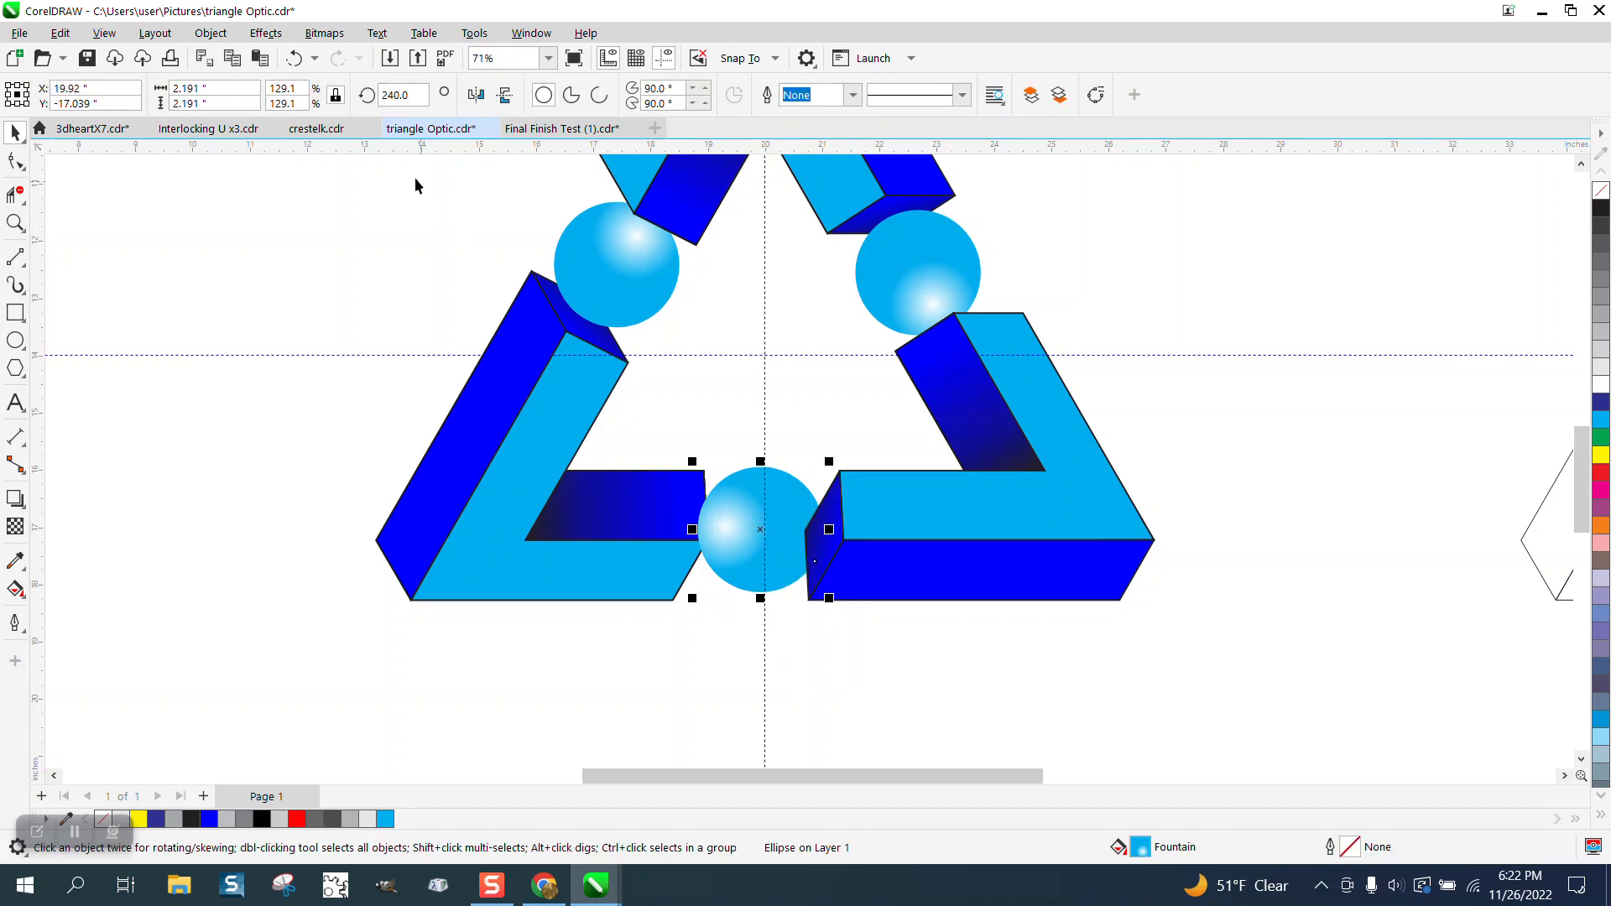
click(210, 33)
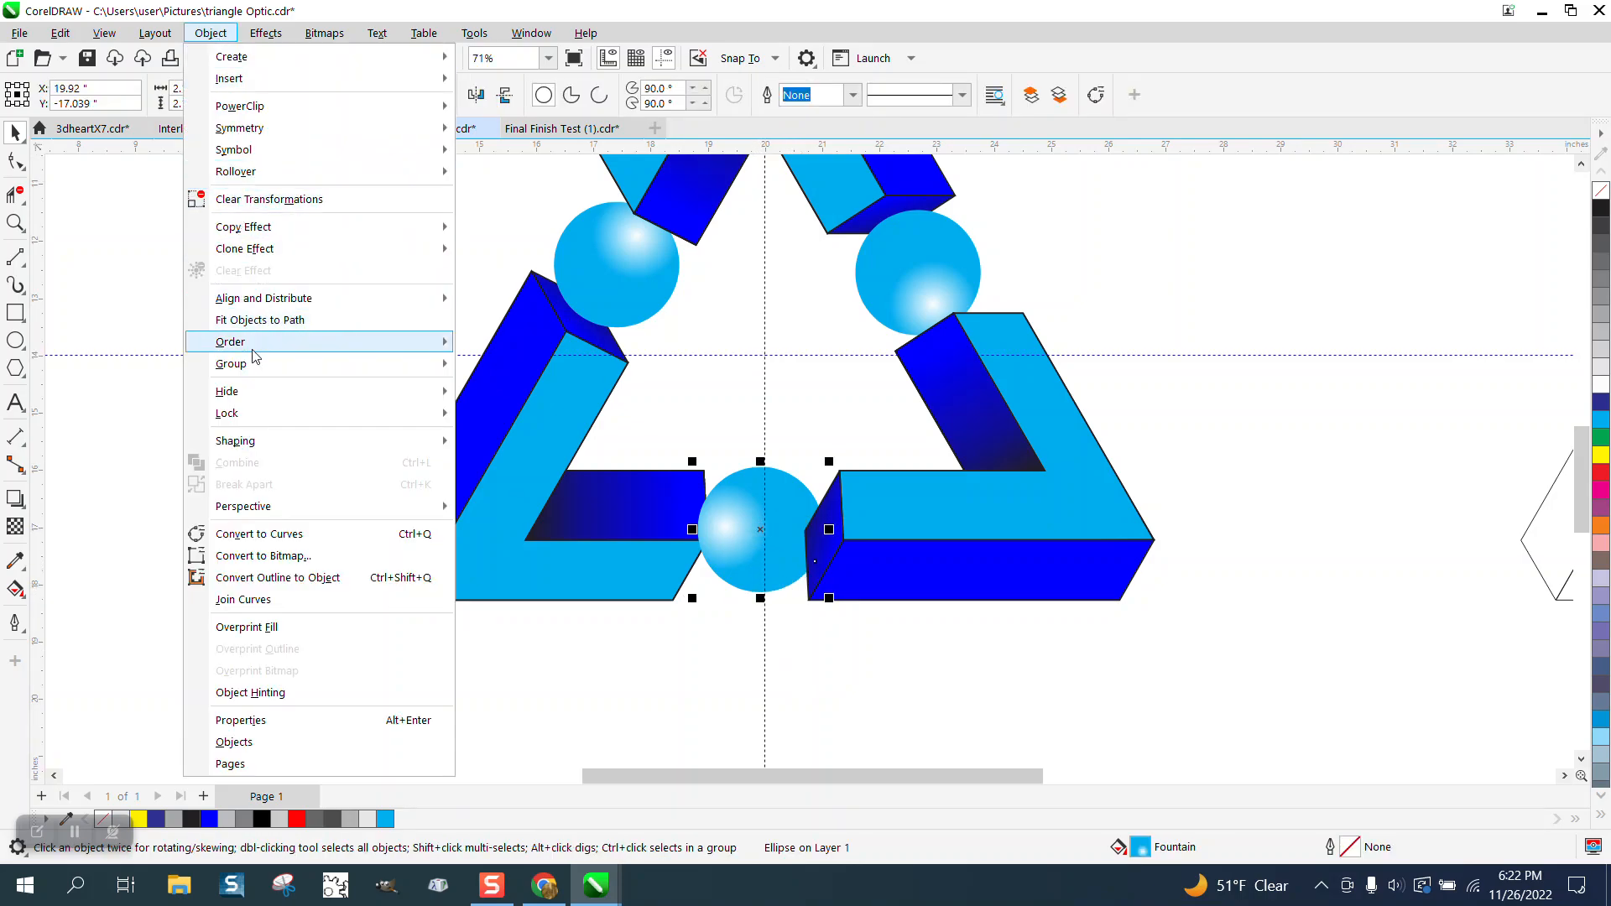
mouse_move(254, 344)
click(499, 366)
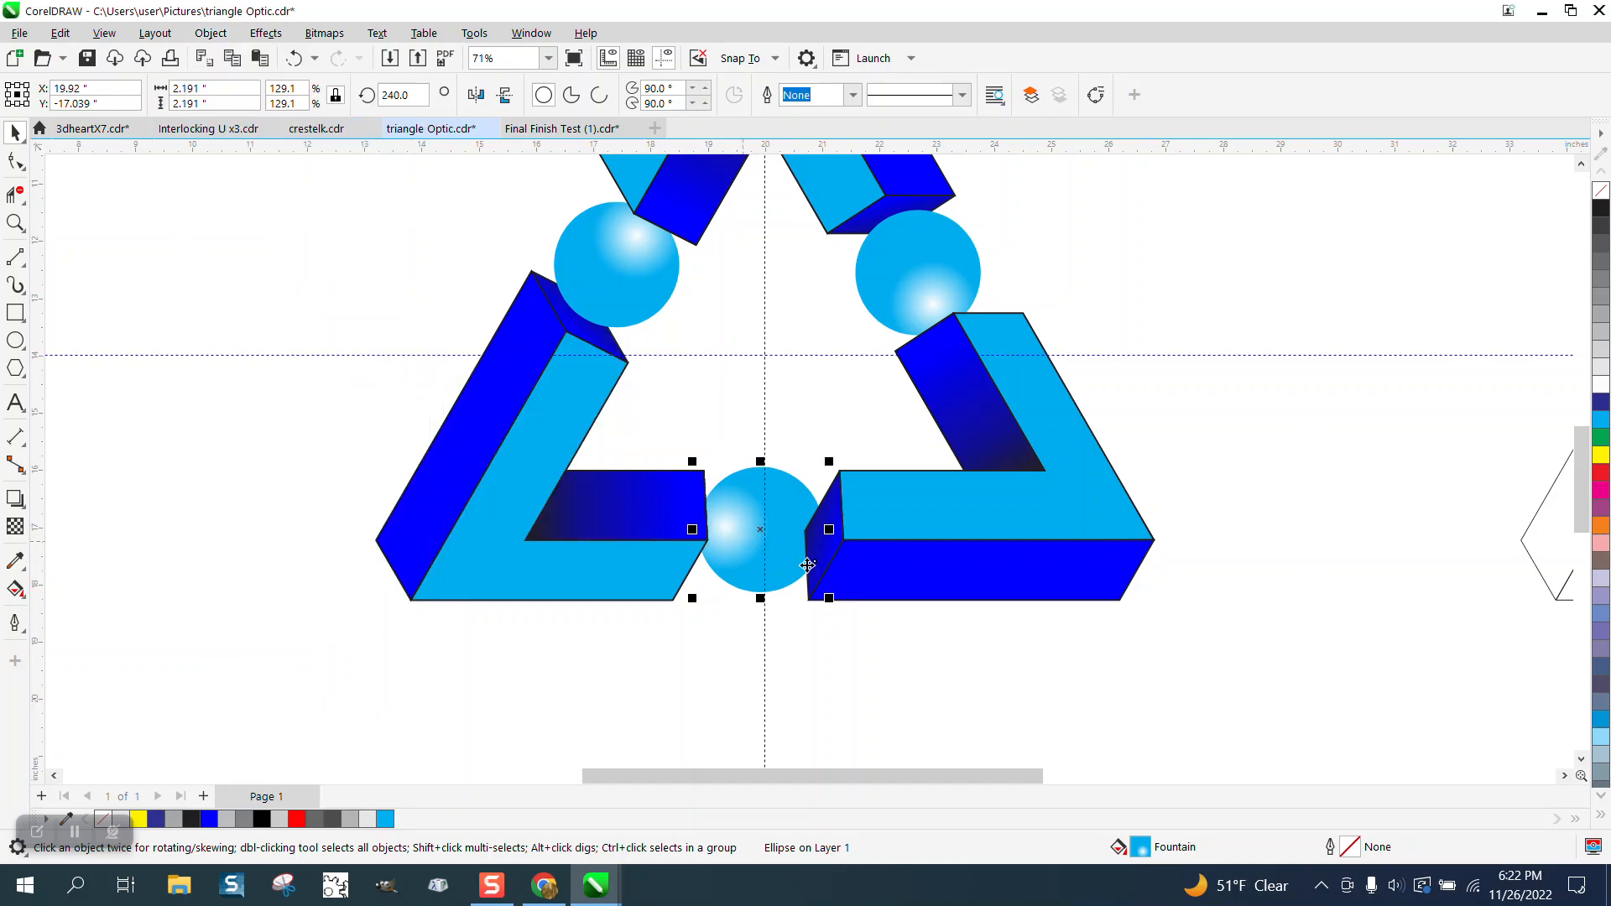
Send the lower-right shape group to the back of the page, behind the spheres.
click(885, 541)
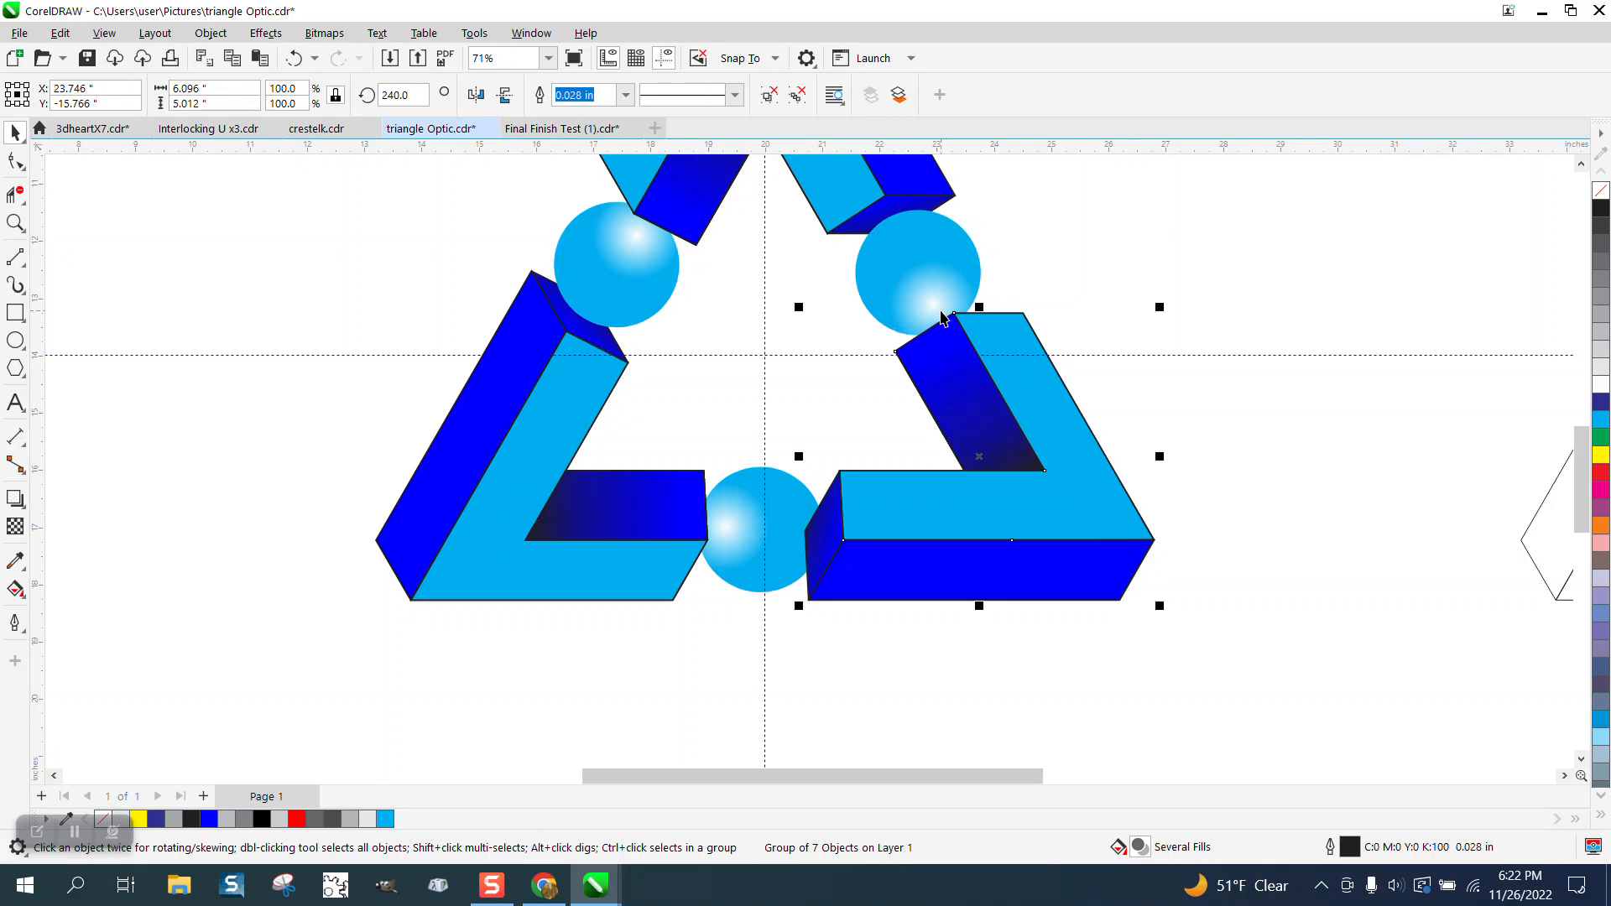
click(210, 33)
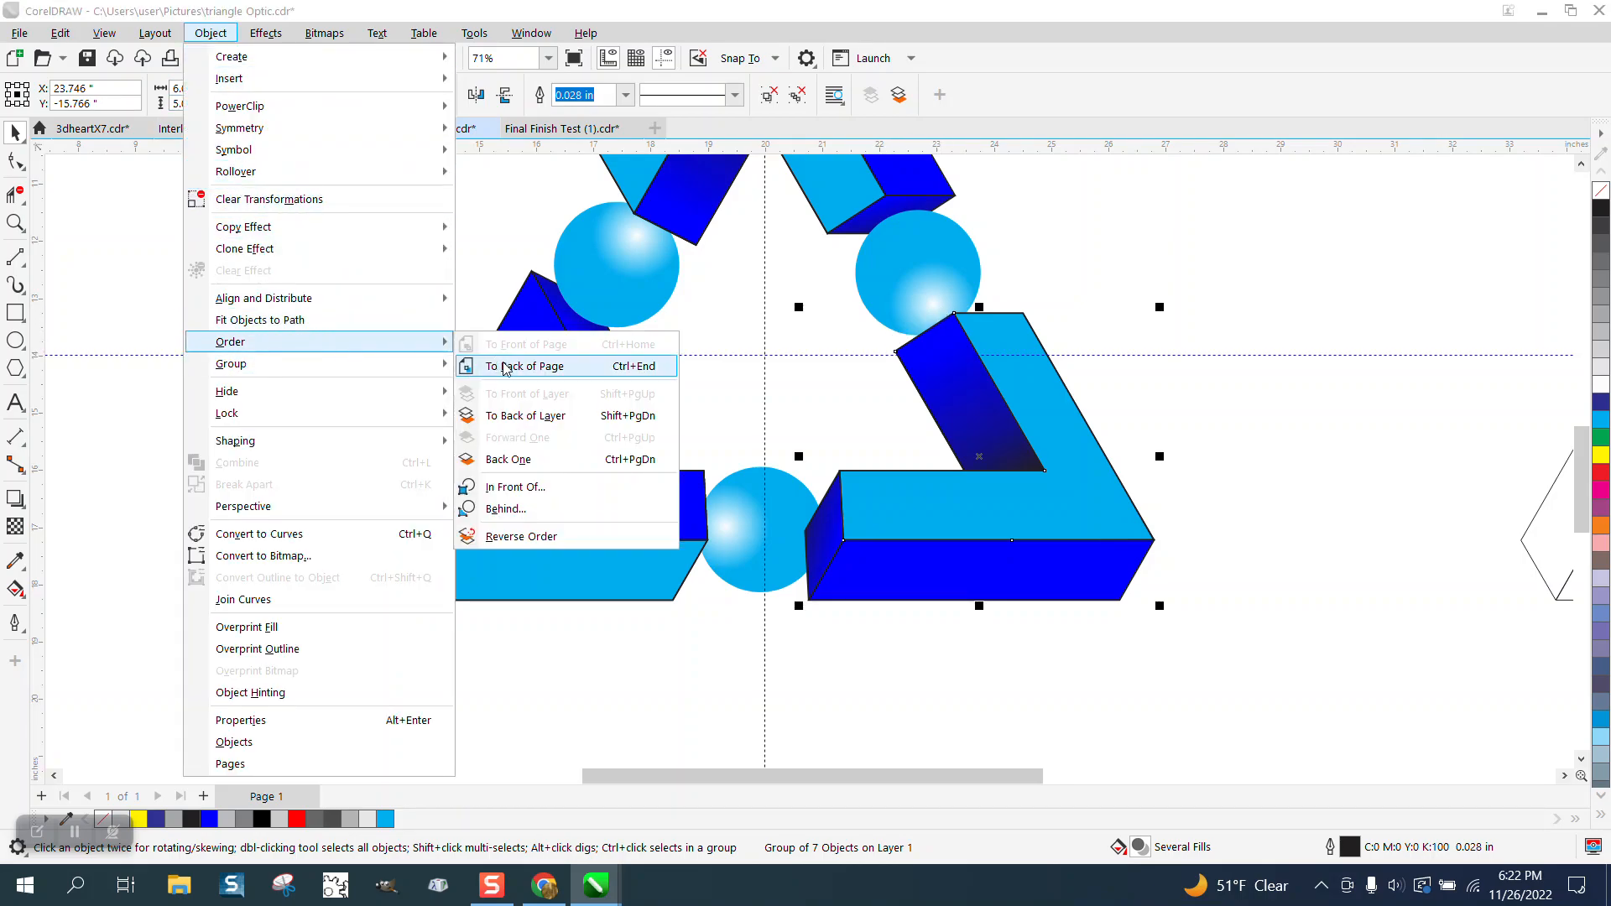
click(493, 372)
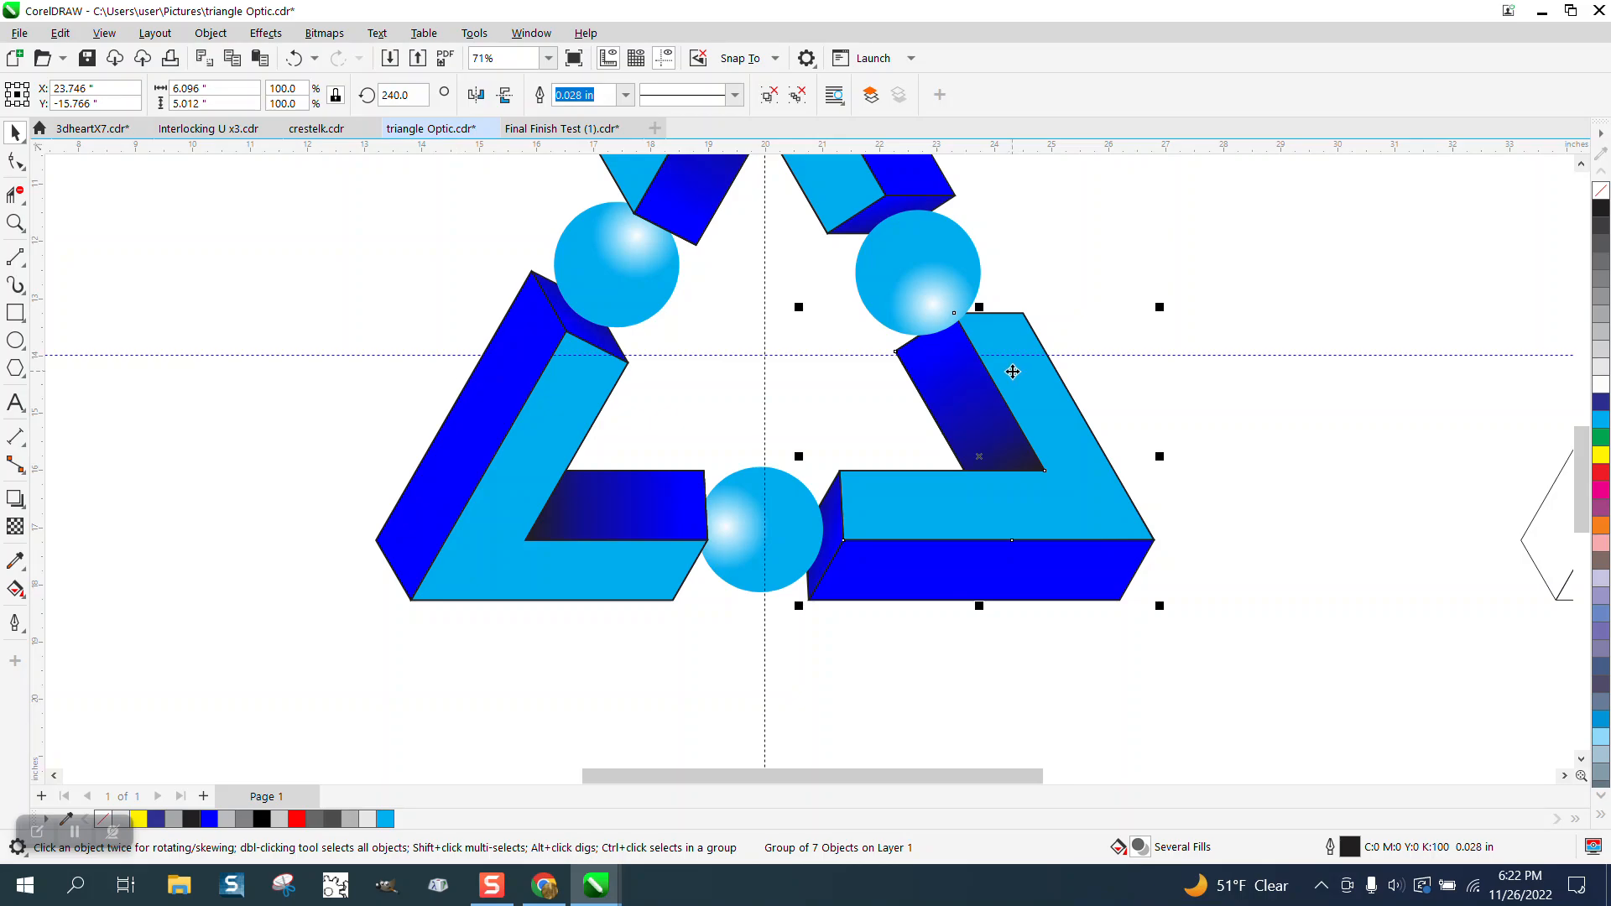
Move the unfilled outline copy of the triangle 10 inches down and the upper-right sphere 10 inches to the right.
scroll(819, 463, down, 3)
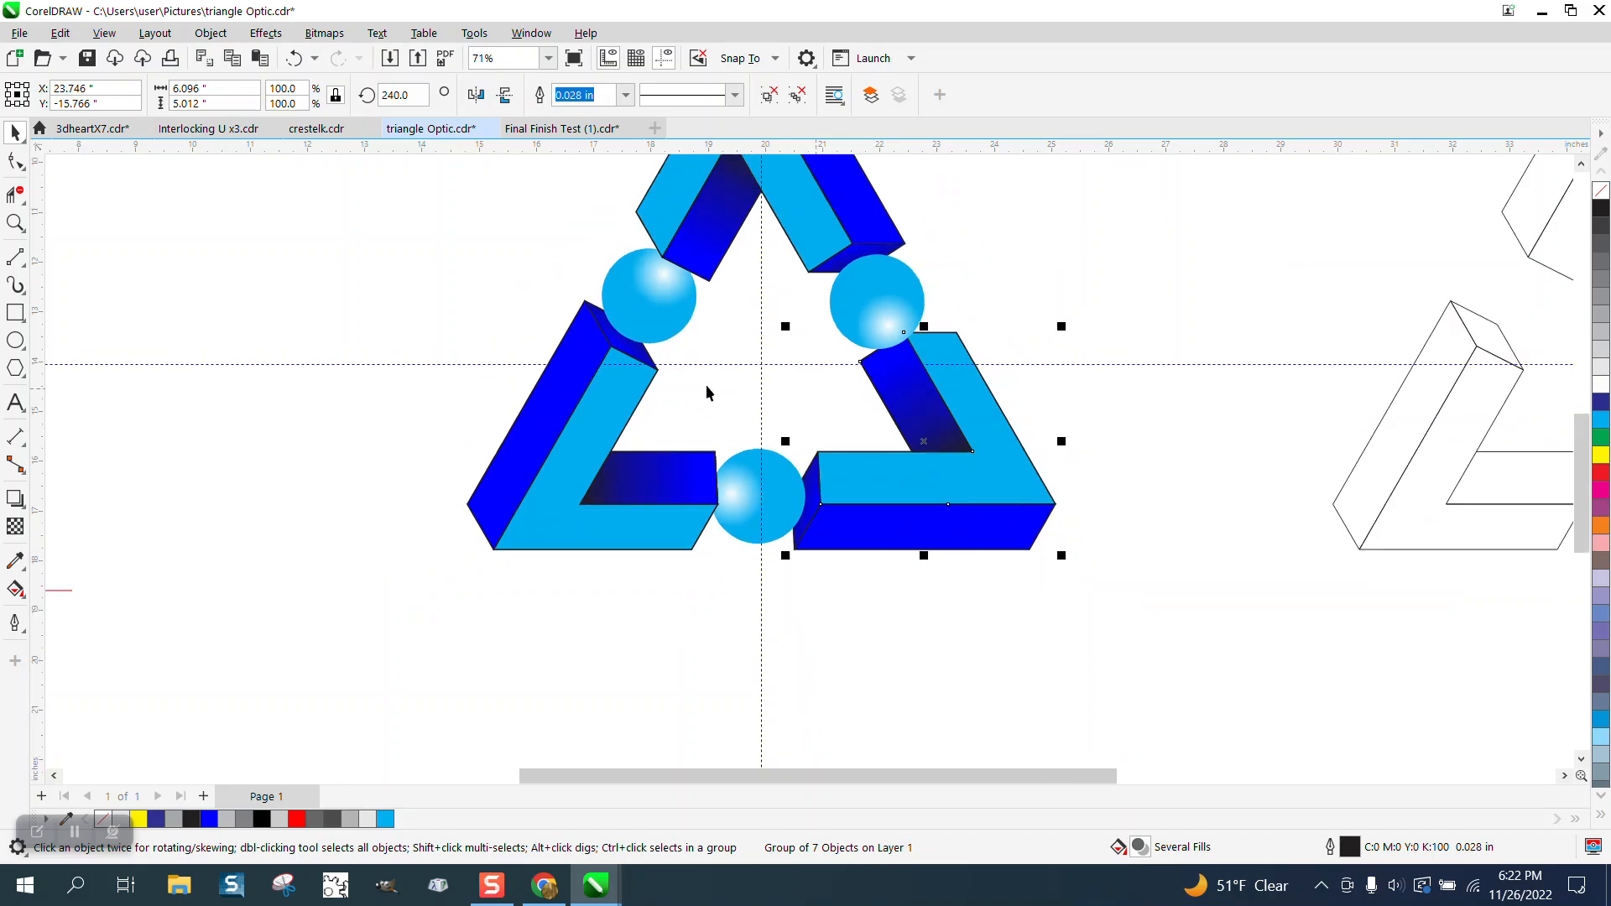
click(972, 302)
scroll(1000, 313, down, 2)
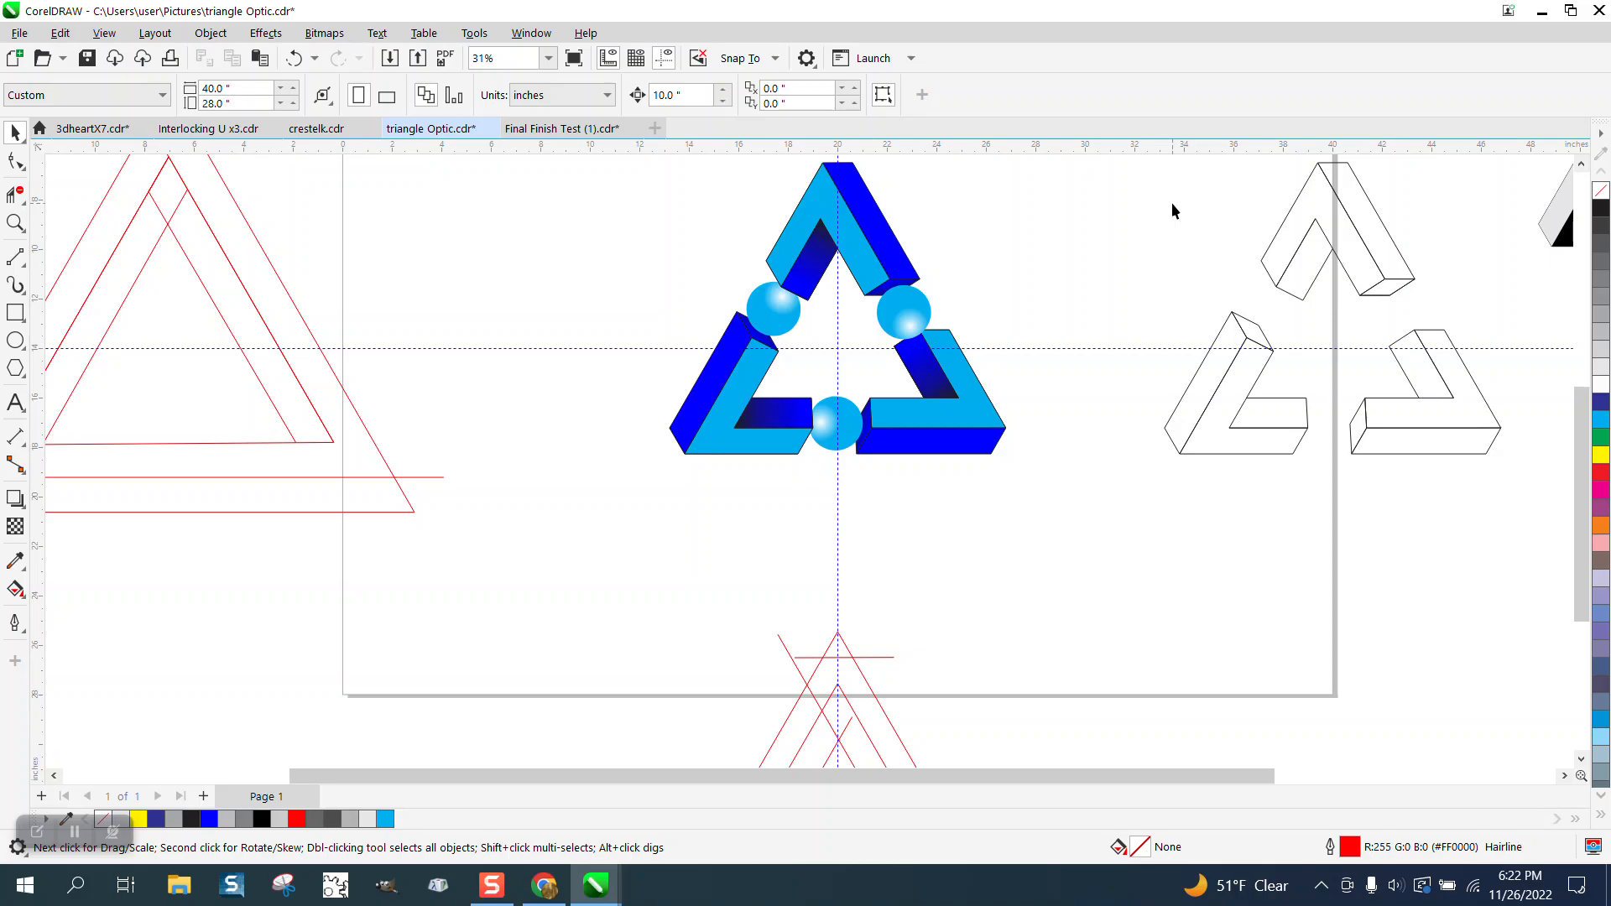
scroll(1192, 245, down, 2)
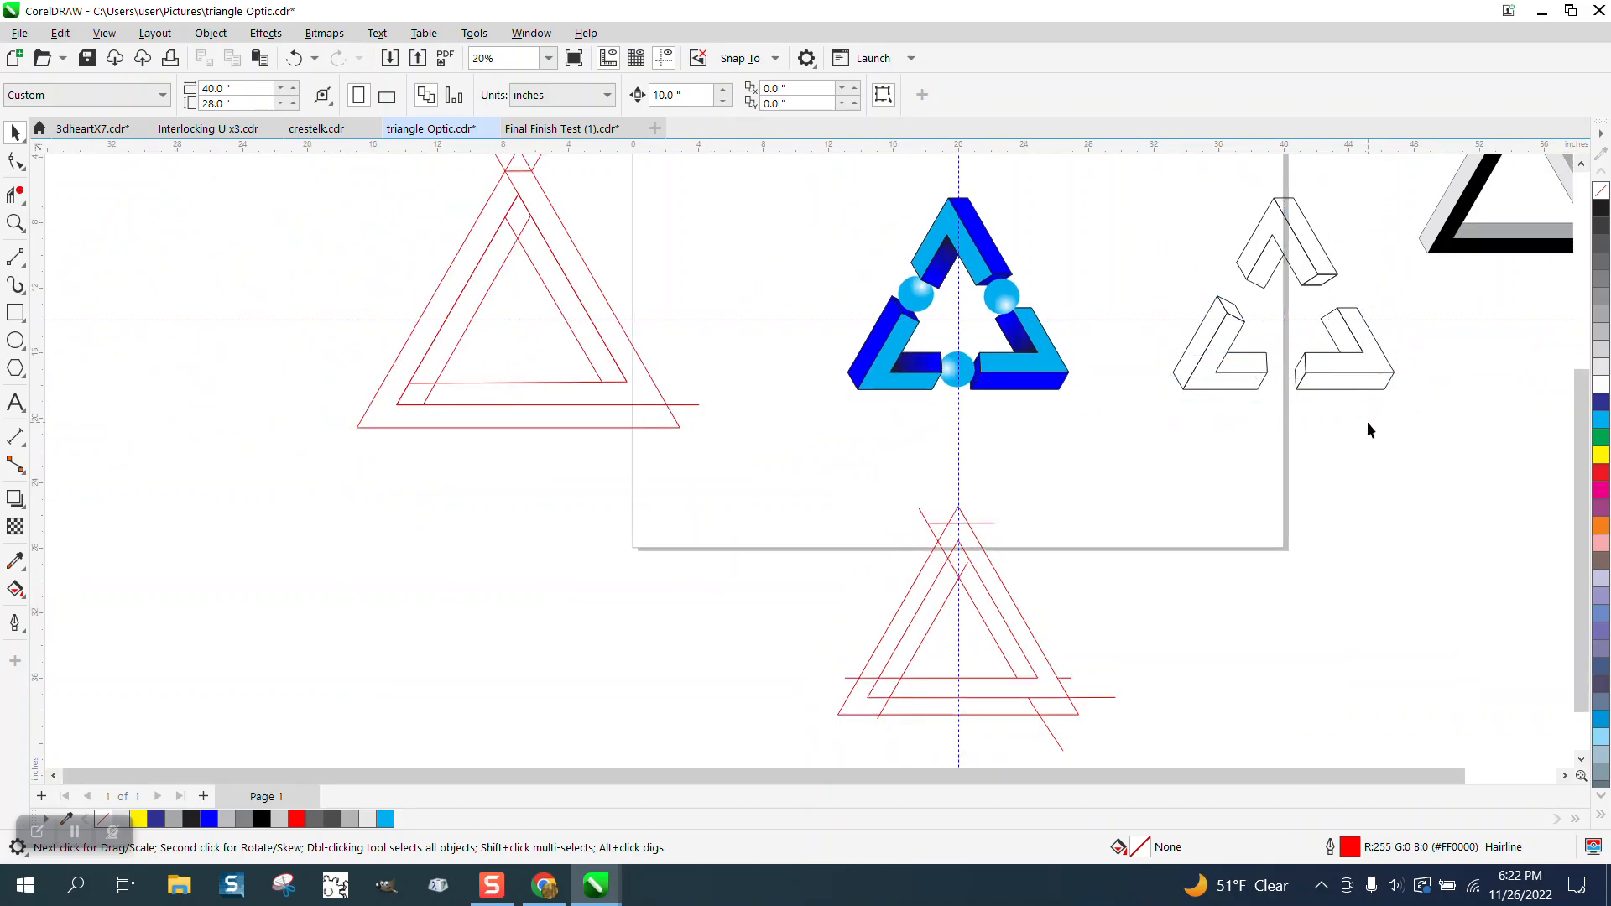
drag(1387, 398, 1428, 457)
key(Down)
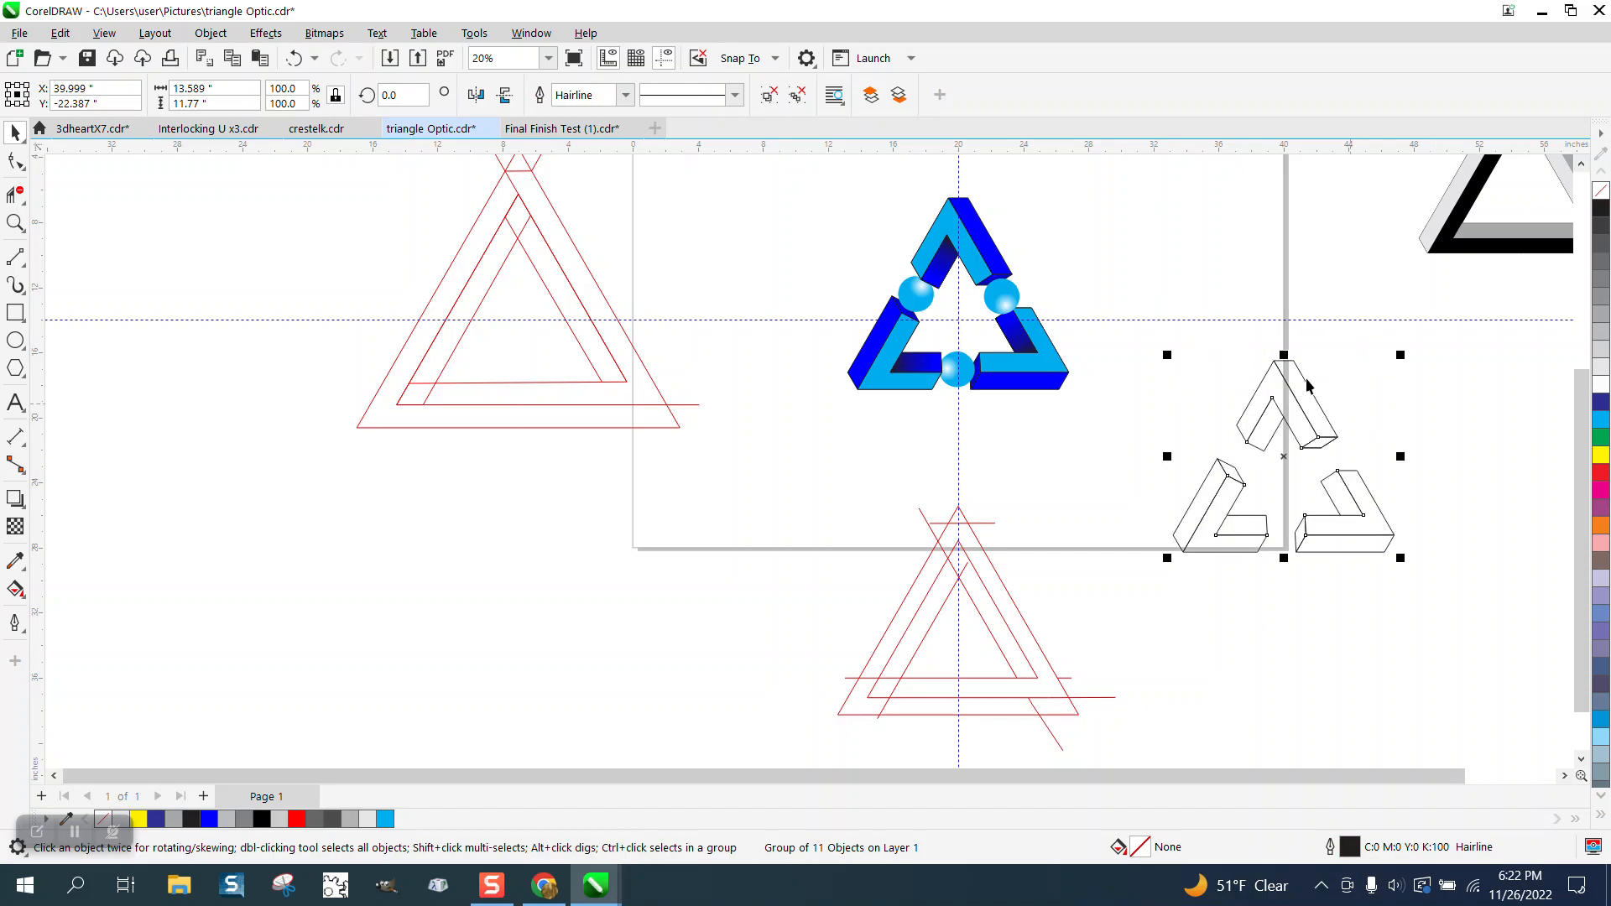
click(1003, 300)
key(Right)
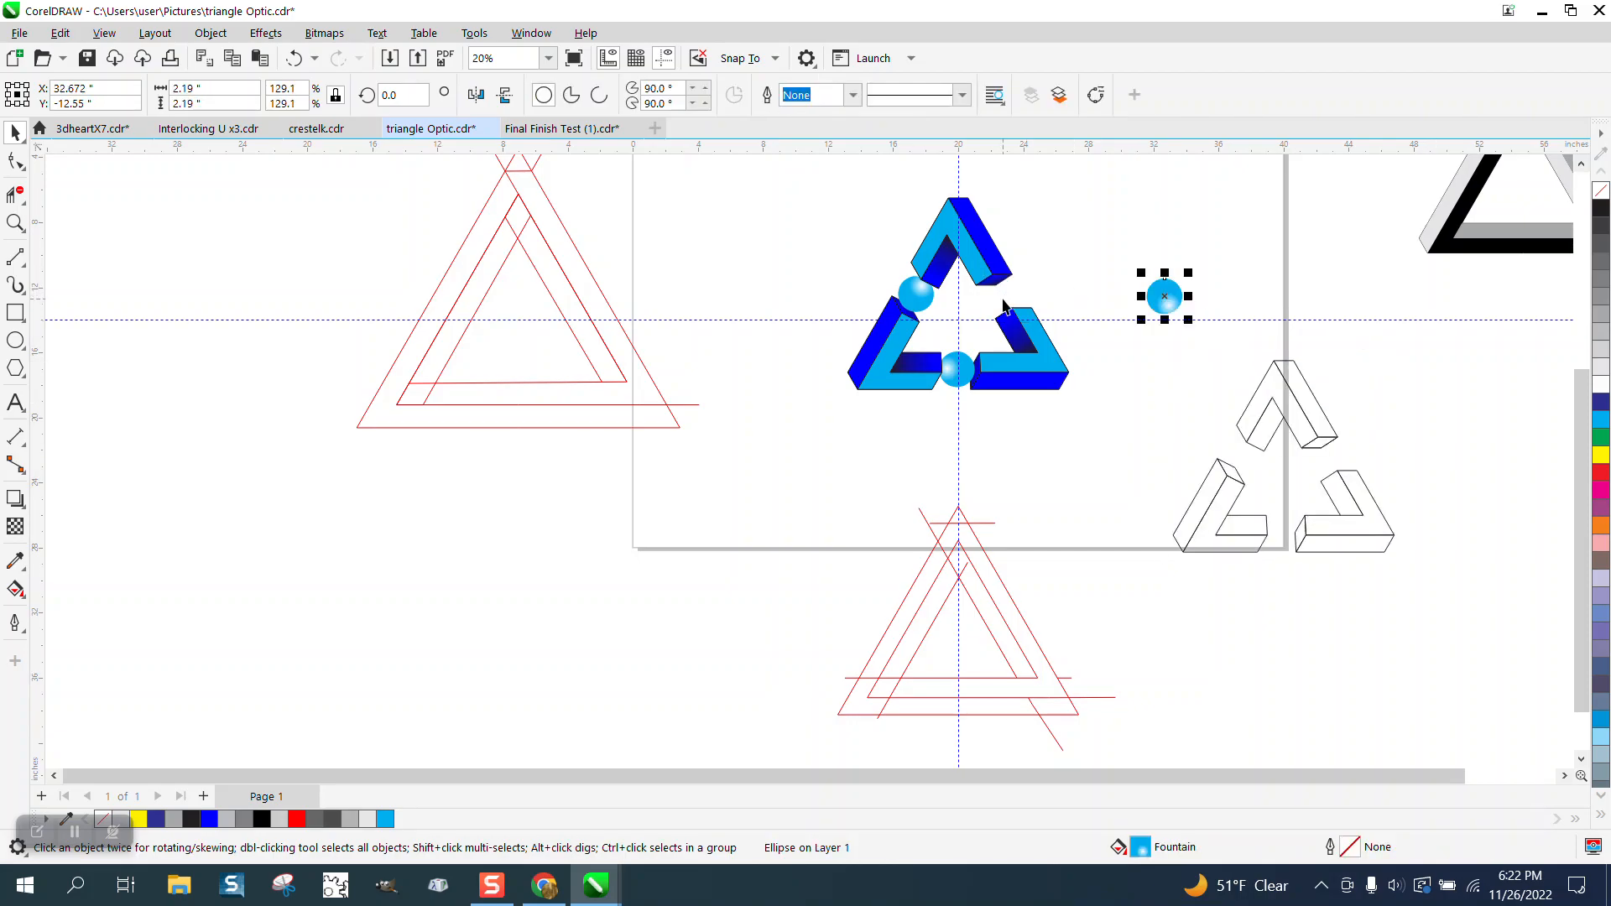
Draw a rectangle about 4.2 by 2.1 inches over the upper end of the lower-right piece.
click(15, 222)
drag(894, 256, 1174, 404)
click(14, 315)
mouse_move(601, 299)
mouse_down()
mouse_move(834, 439)
mouse_move(889, 445)
mouse_up()
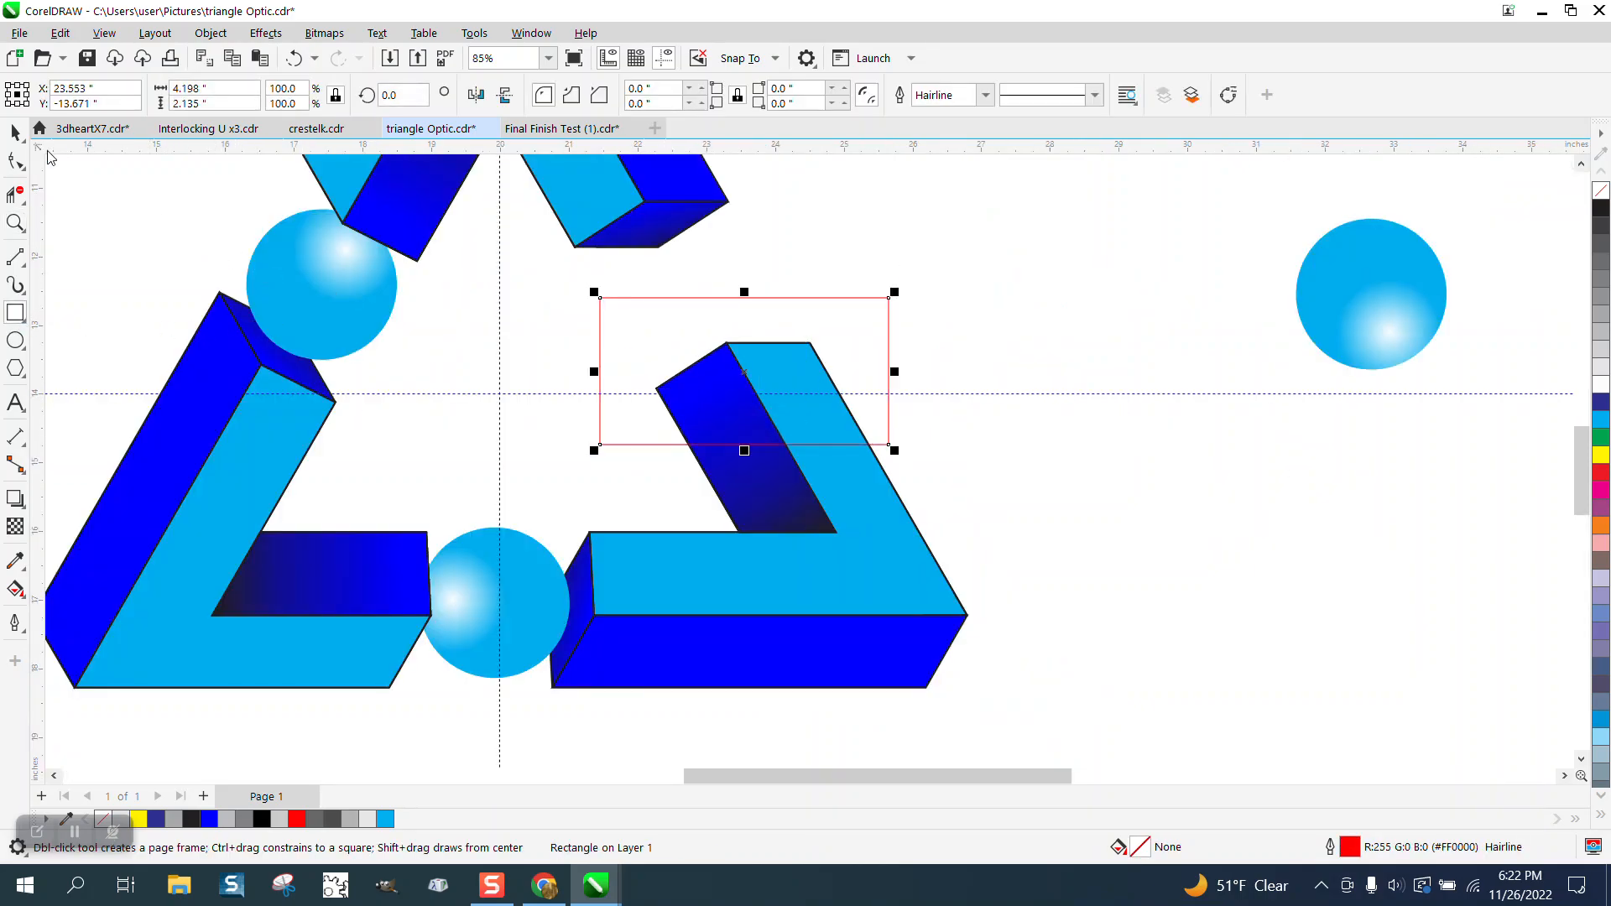
Intersect the rectangle with the lower-right piece, shifting the resulting fragment 10 inches right and deleting the rectangle.
click(15, 132)
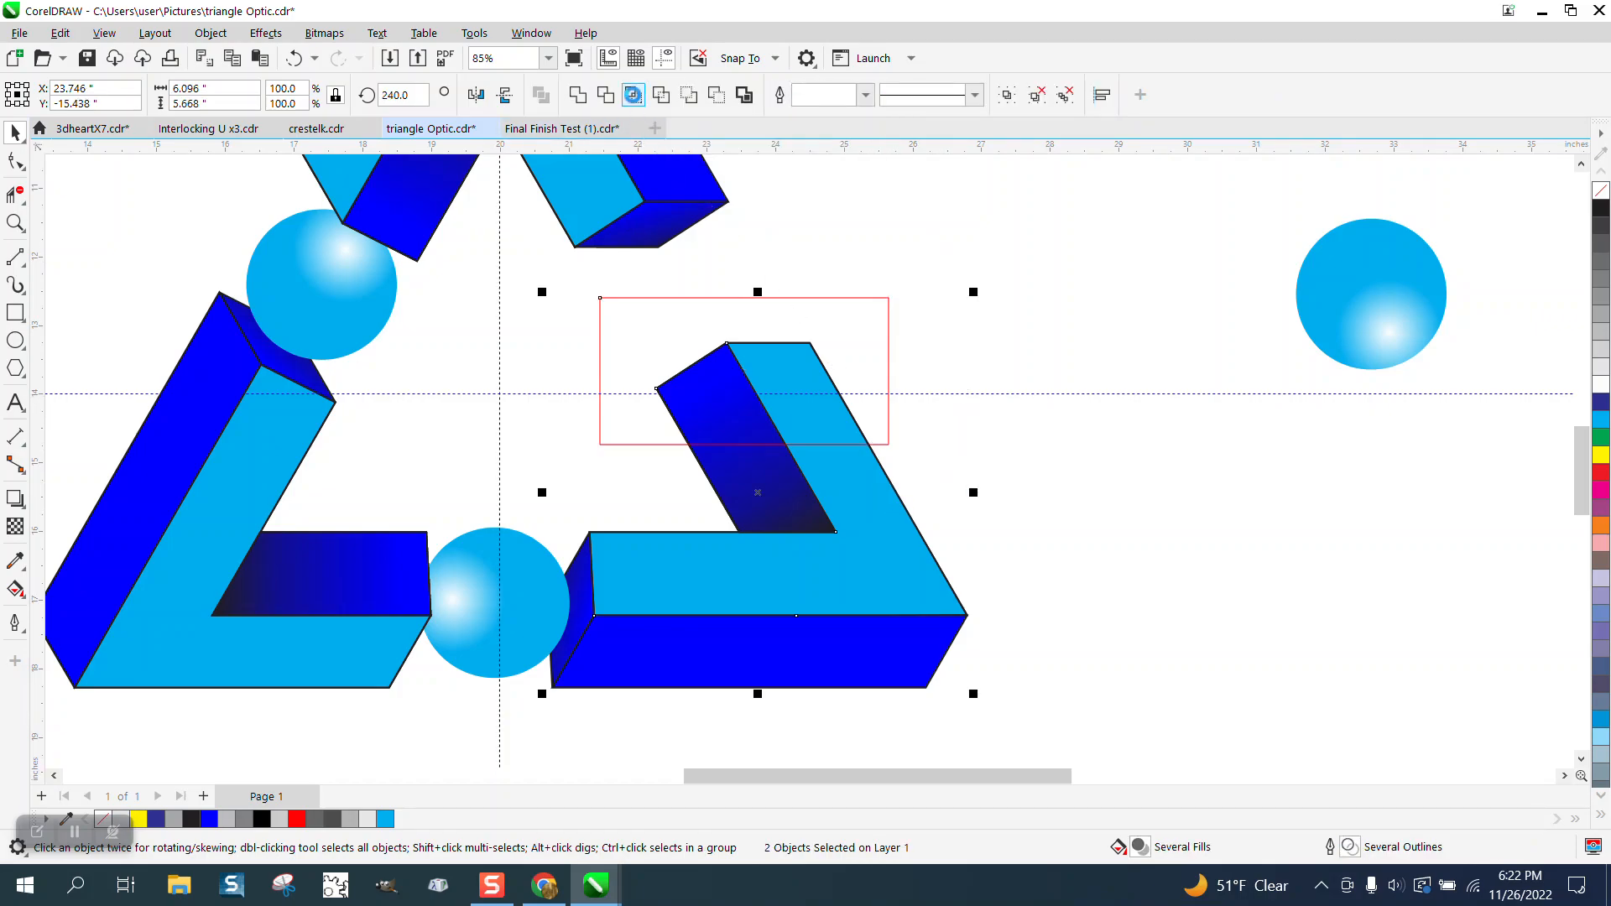
click(635, 95)
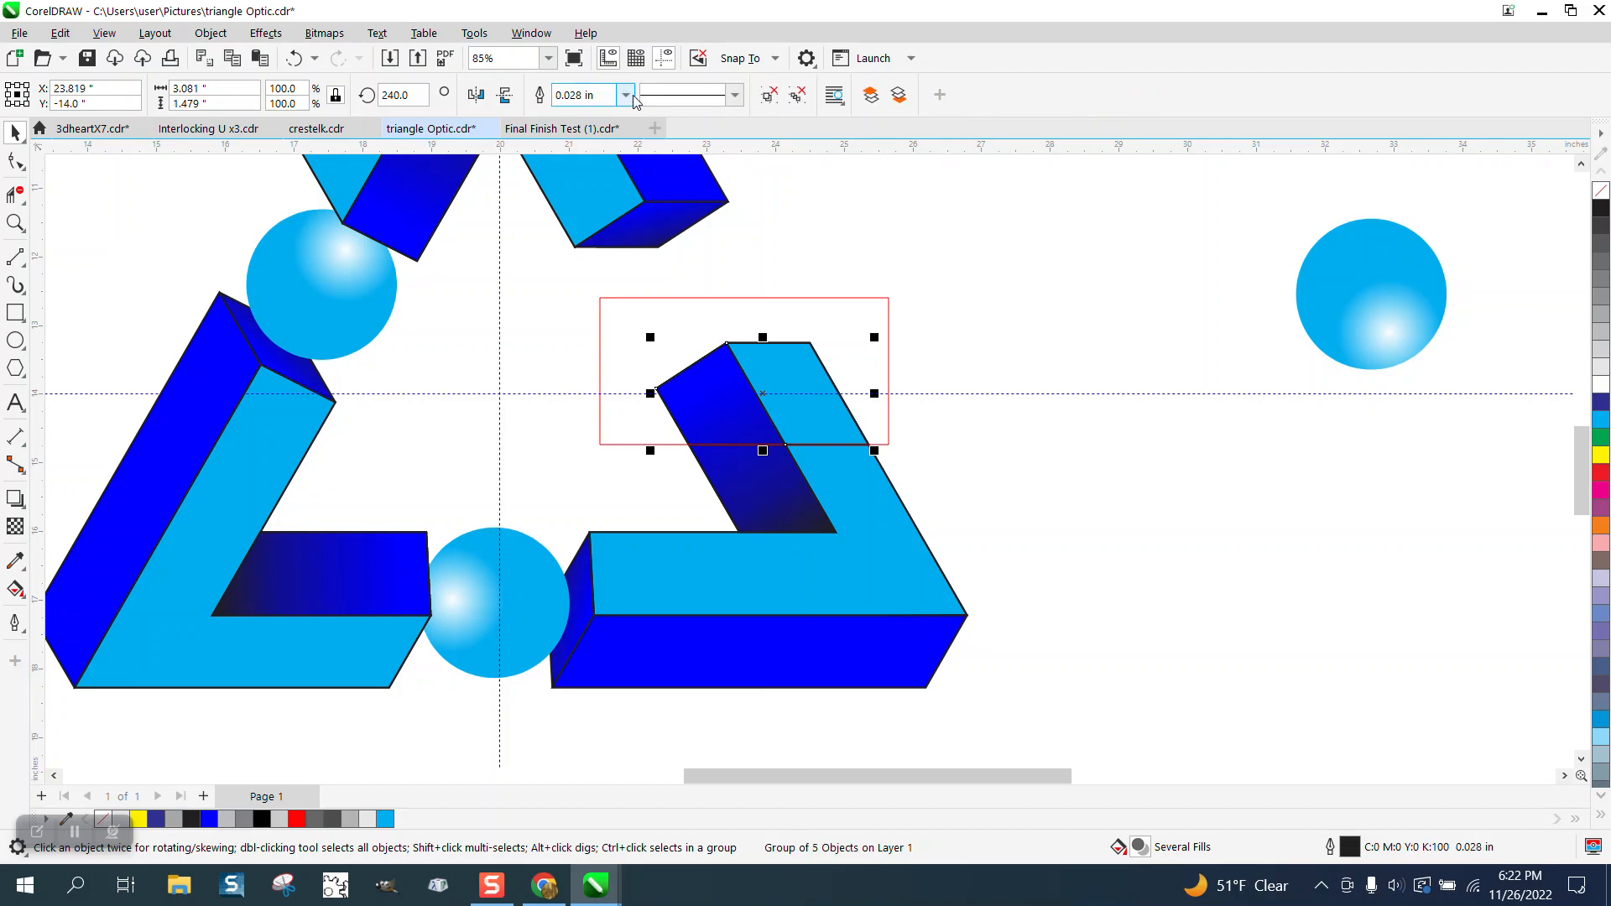
click(892, 334)
click(889, 325)
key(Delete)
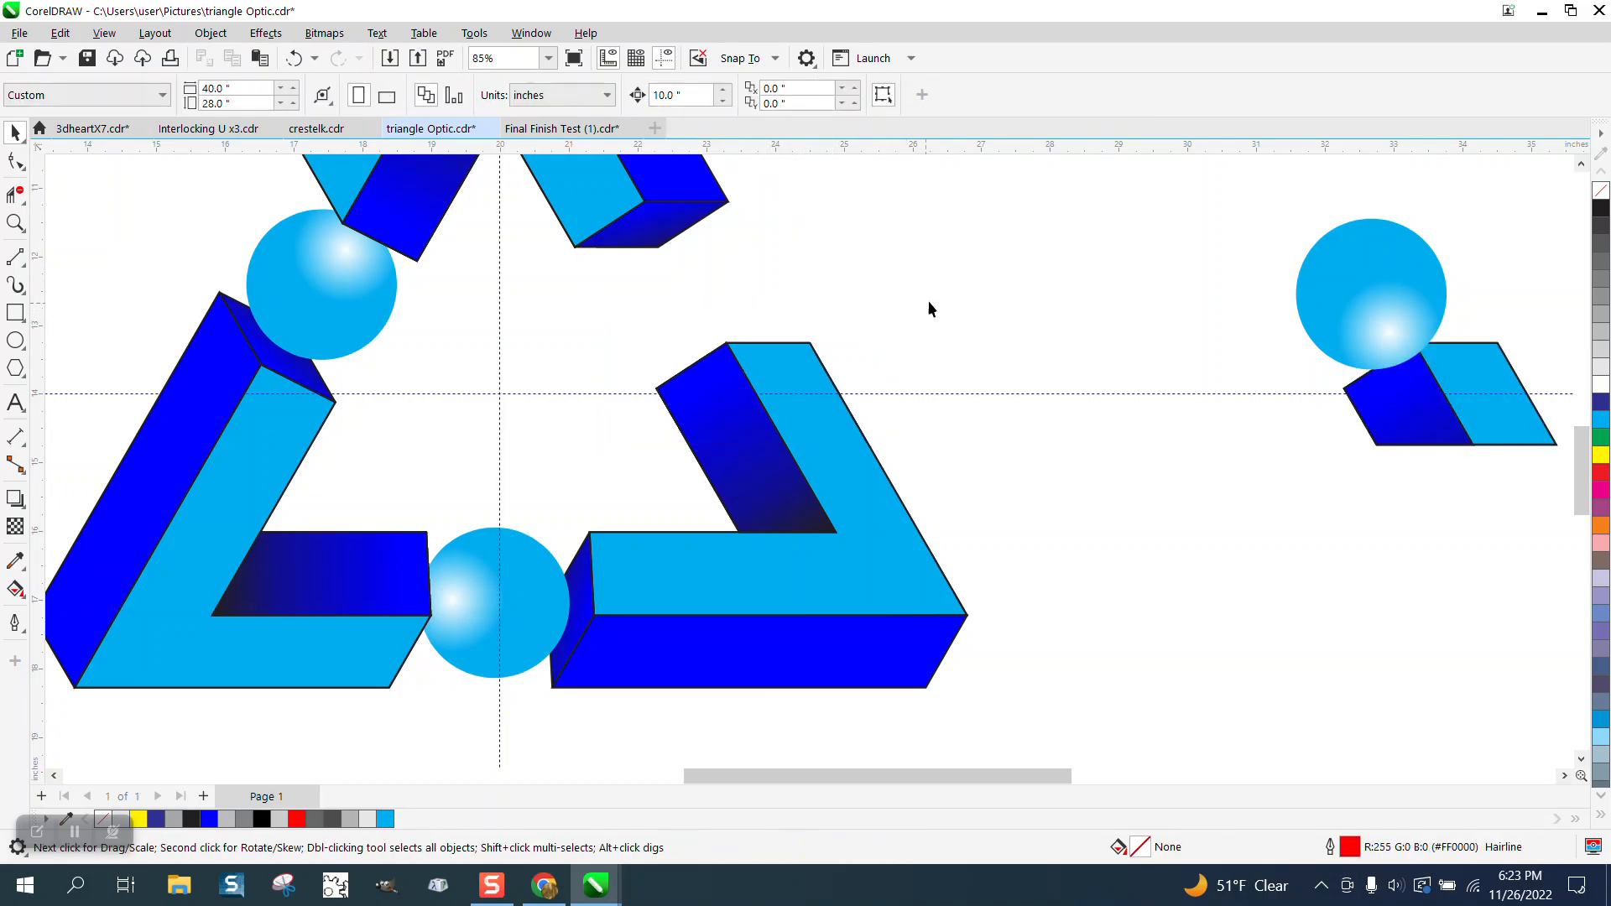
Move the sphere and the intersected fragment 10 inches left into place, with the fragment brought to the front of the page.
click(1348, 279)
key(ctrl+z)
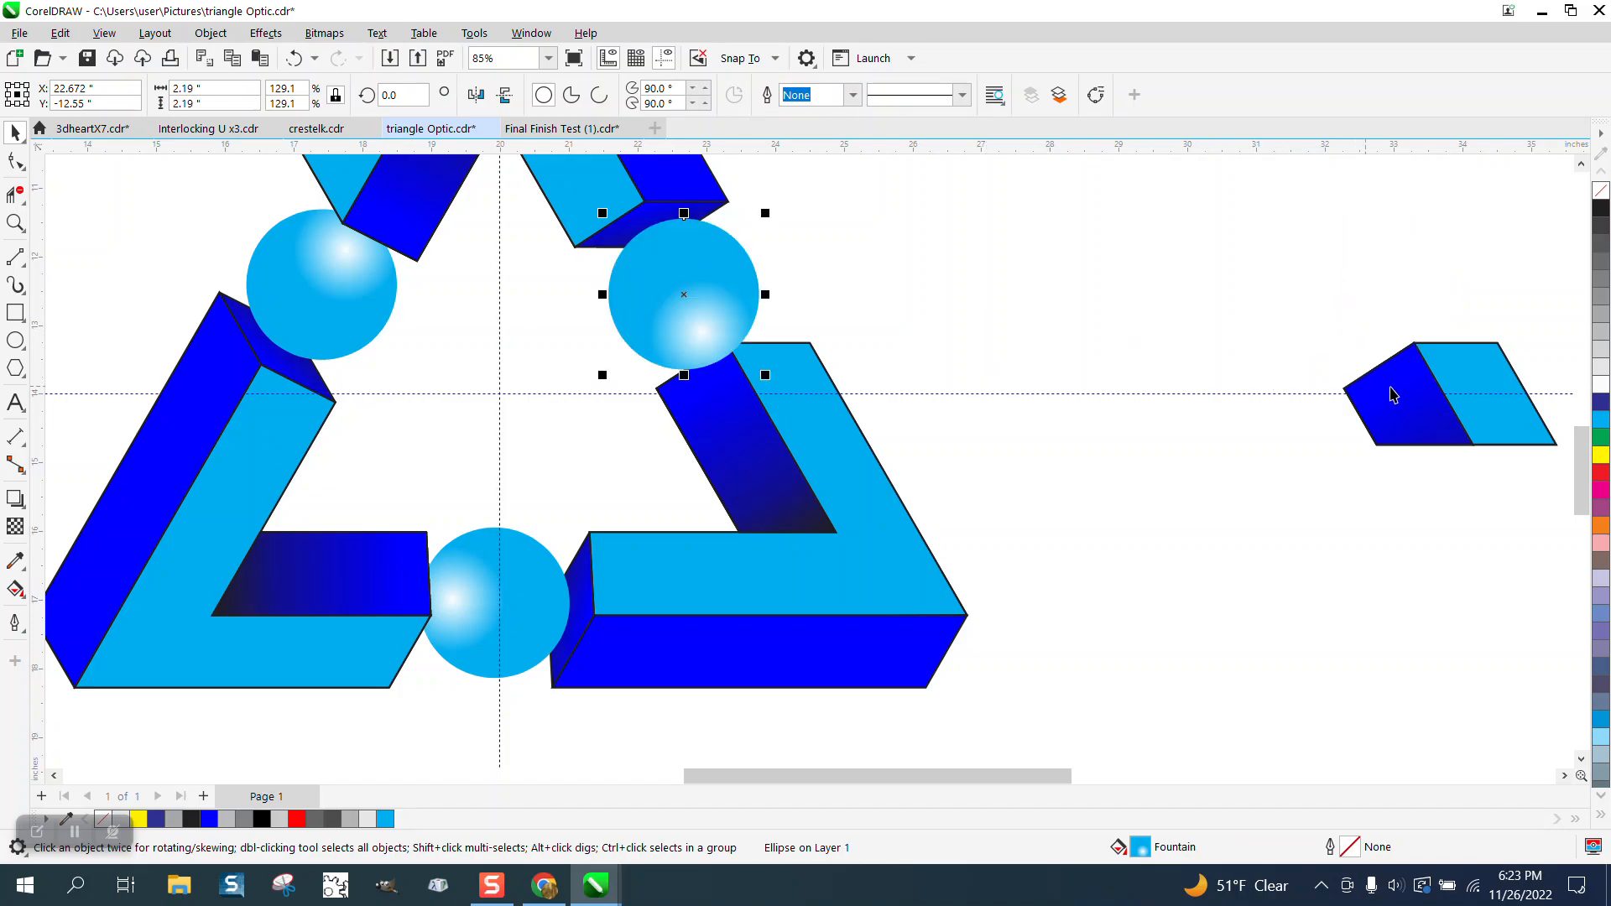
click(1395, 387)
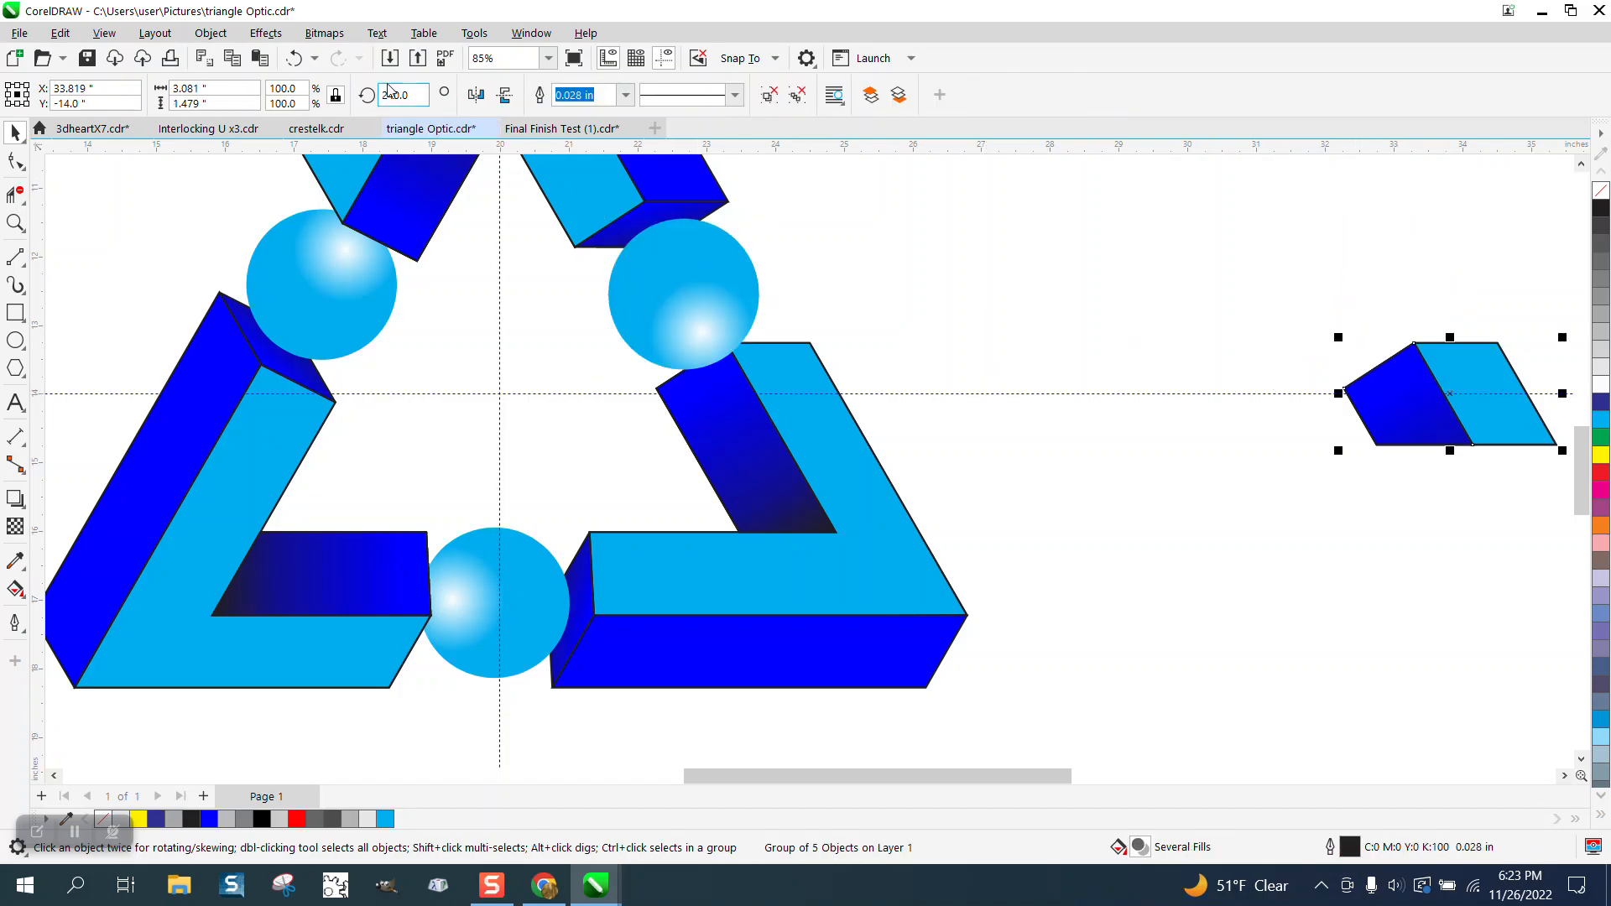
click(210, 33)
mouse_move(254, 344)
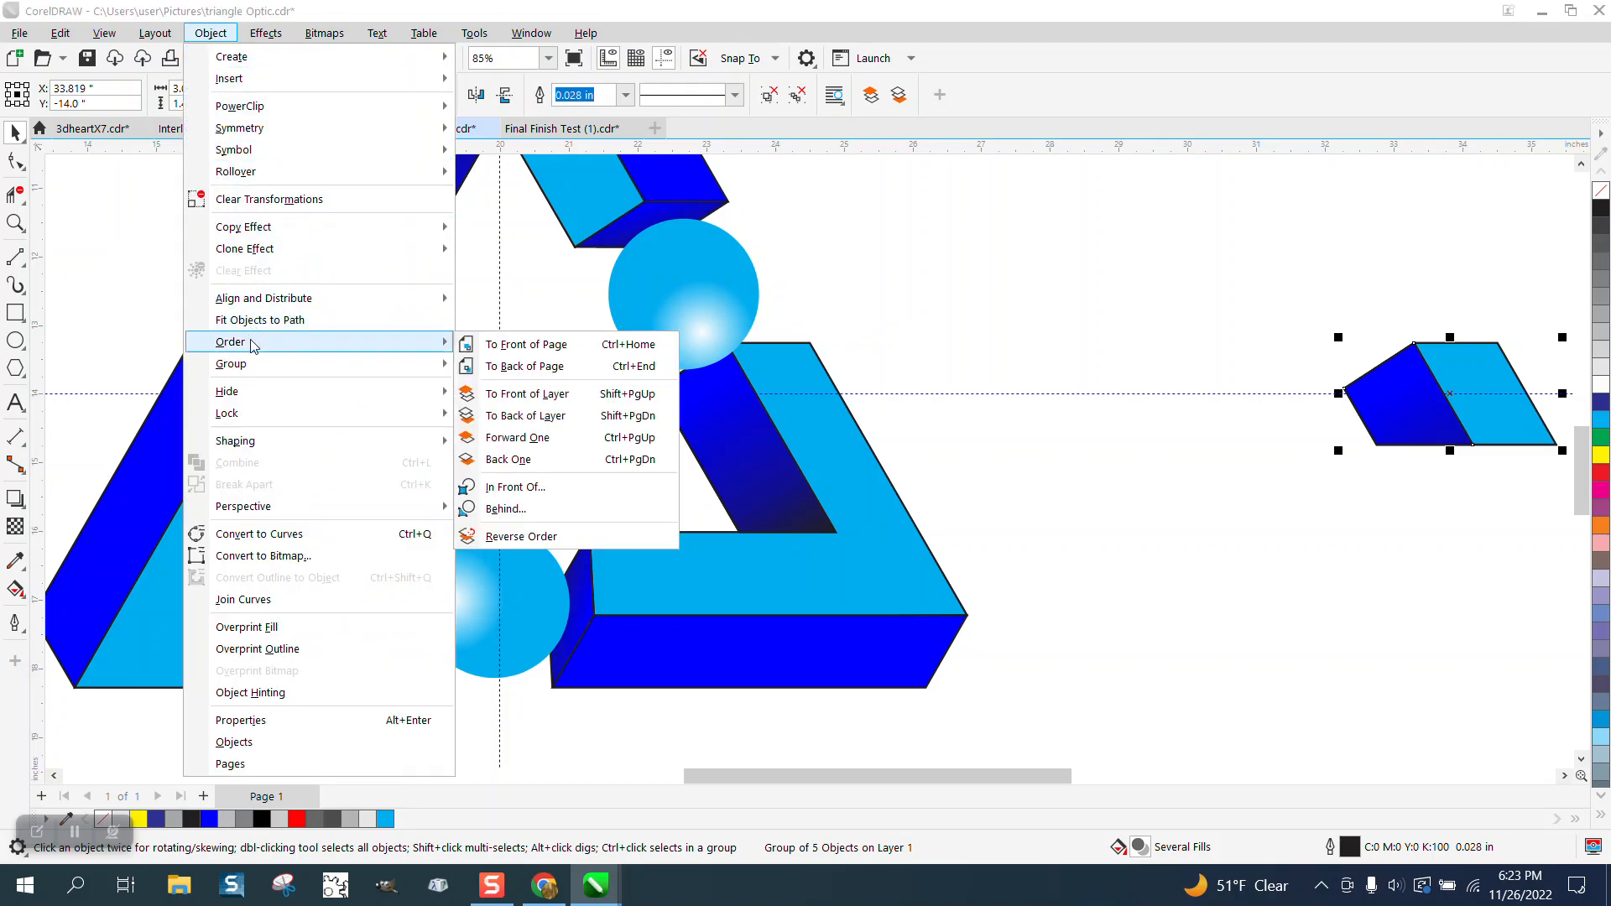
click(519, 348)
key(Left)
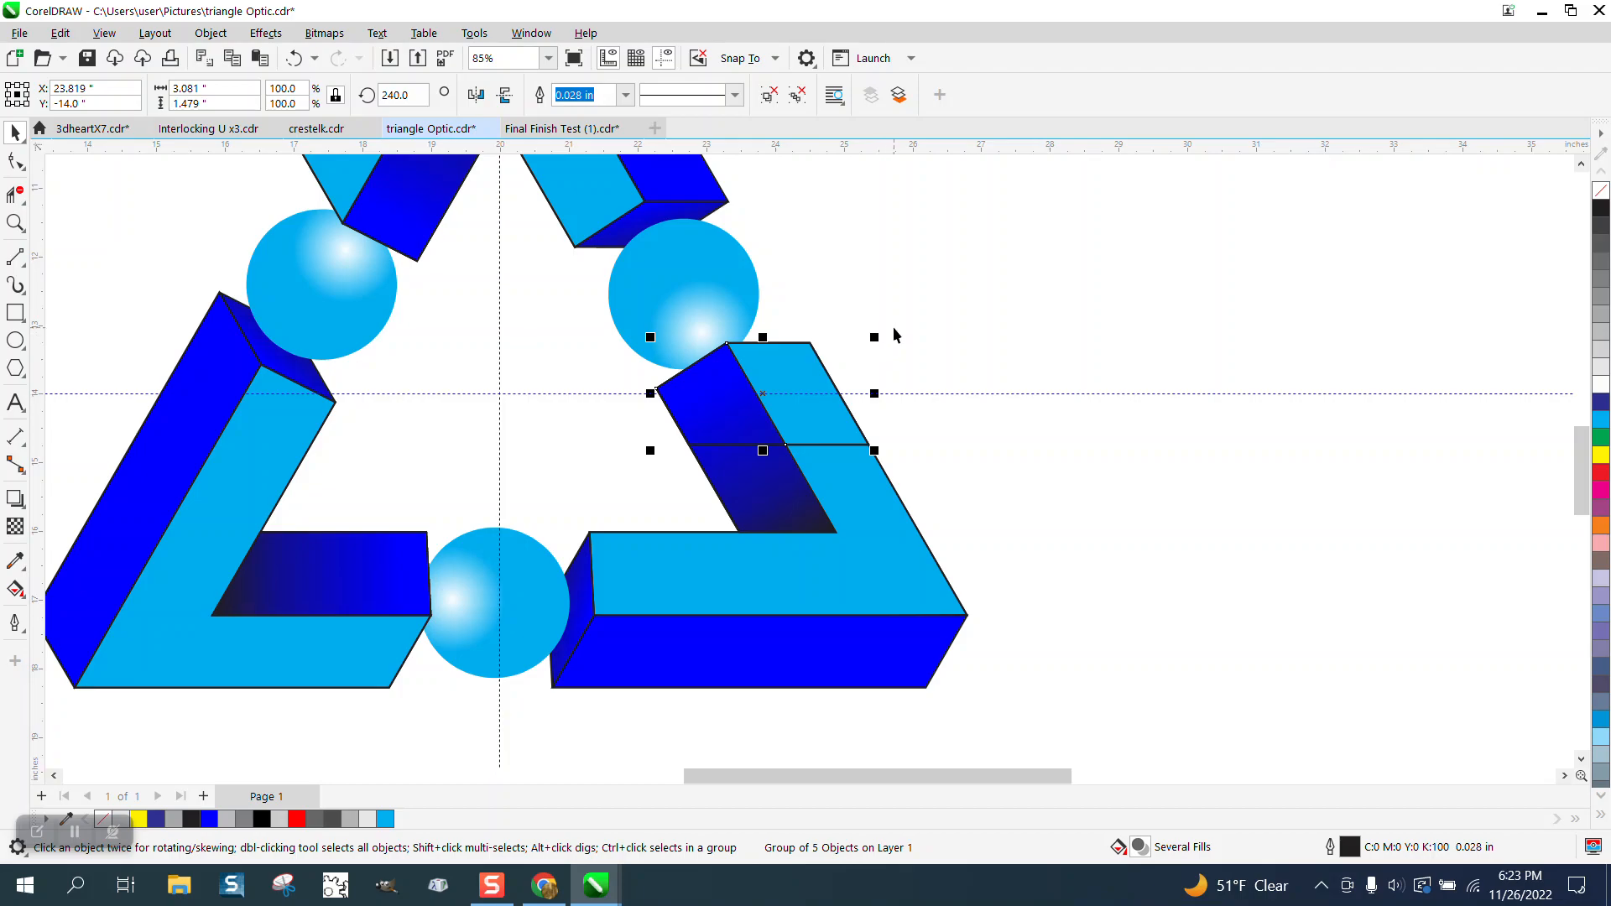
Undo the fragment's last move, remove its outline and place it 10 inches left over the end of the lower-right piece.
key(ctrl+z)
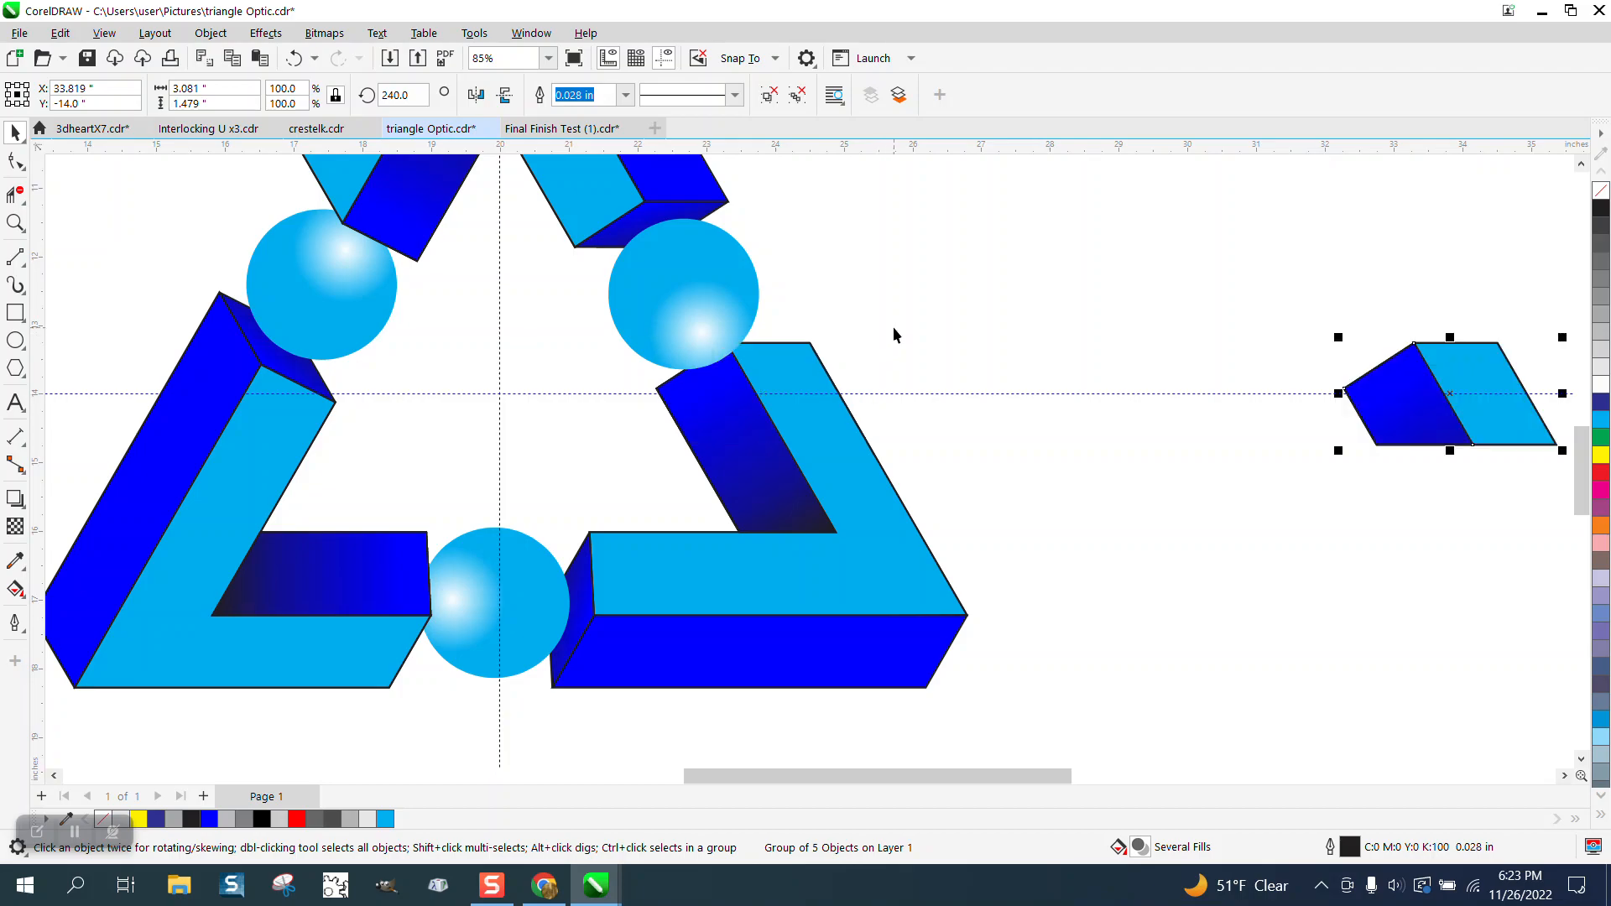
right_click(1600, 192)
key(Left)
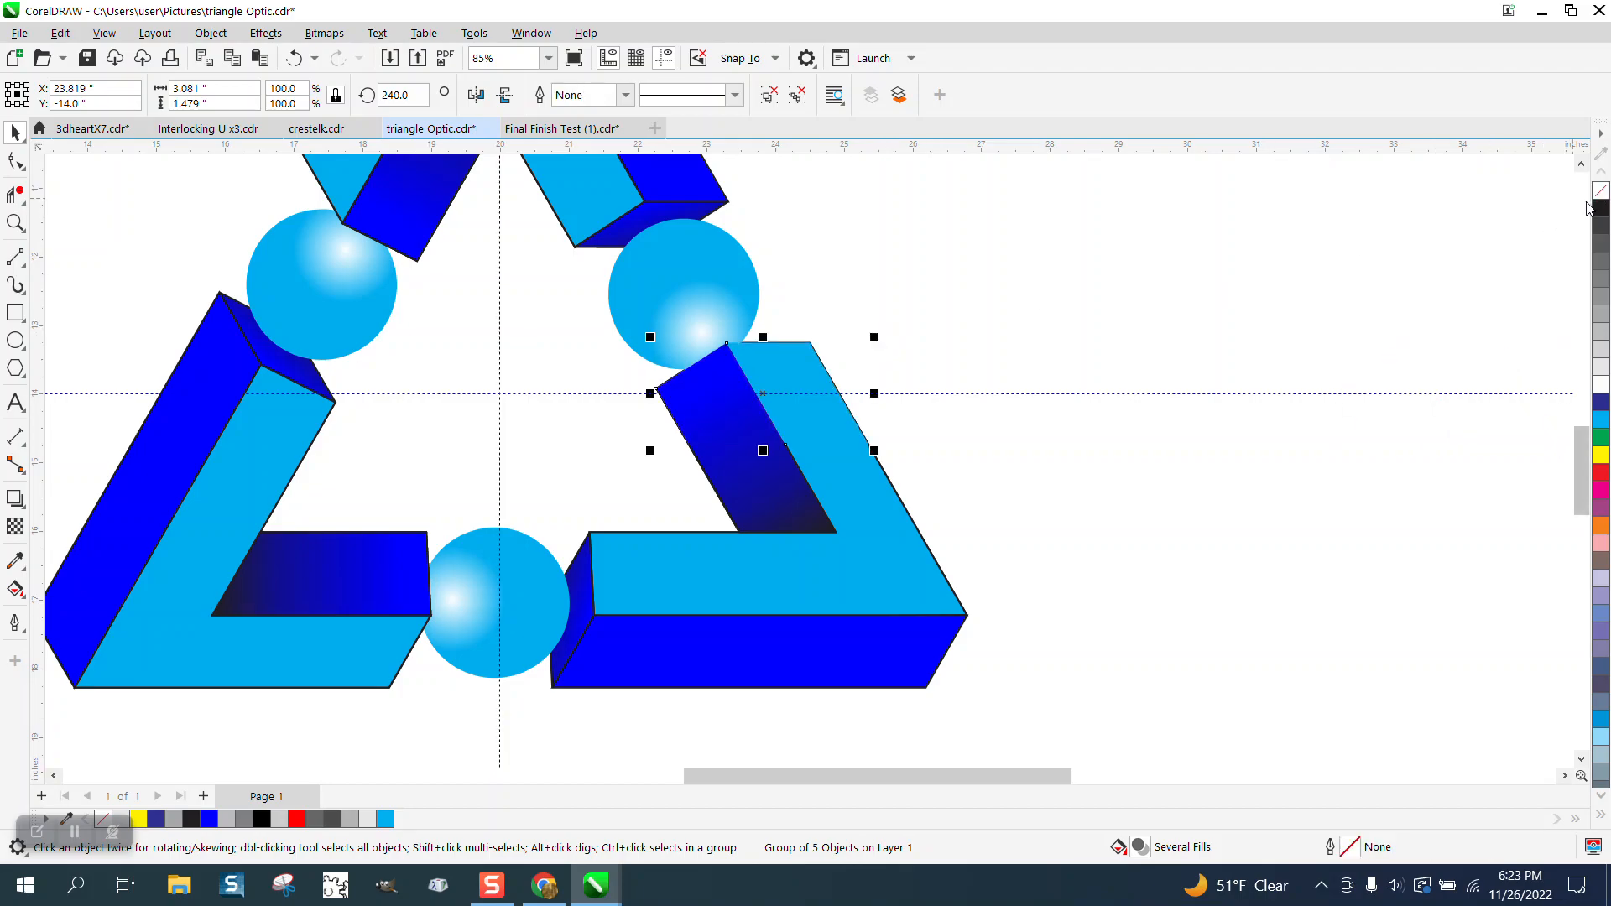
click(931, 305)
click(811, 364)
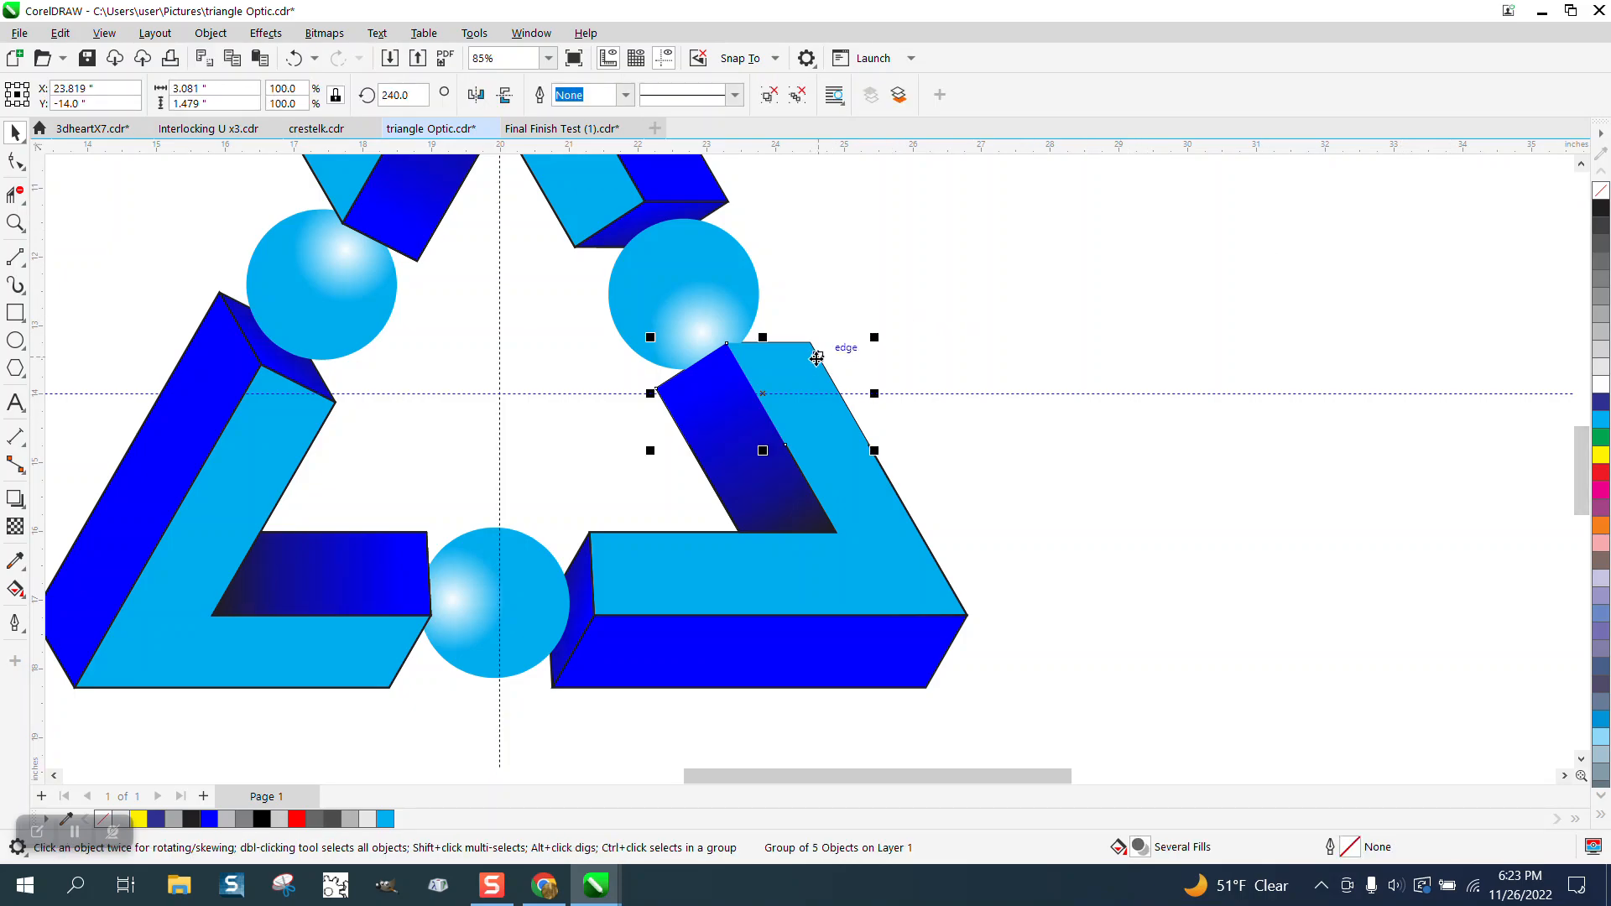
Give the intersected fragment a black hairline outline and try it over the end of the lower-right piece.
key(Right)
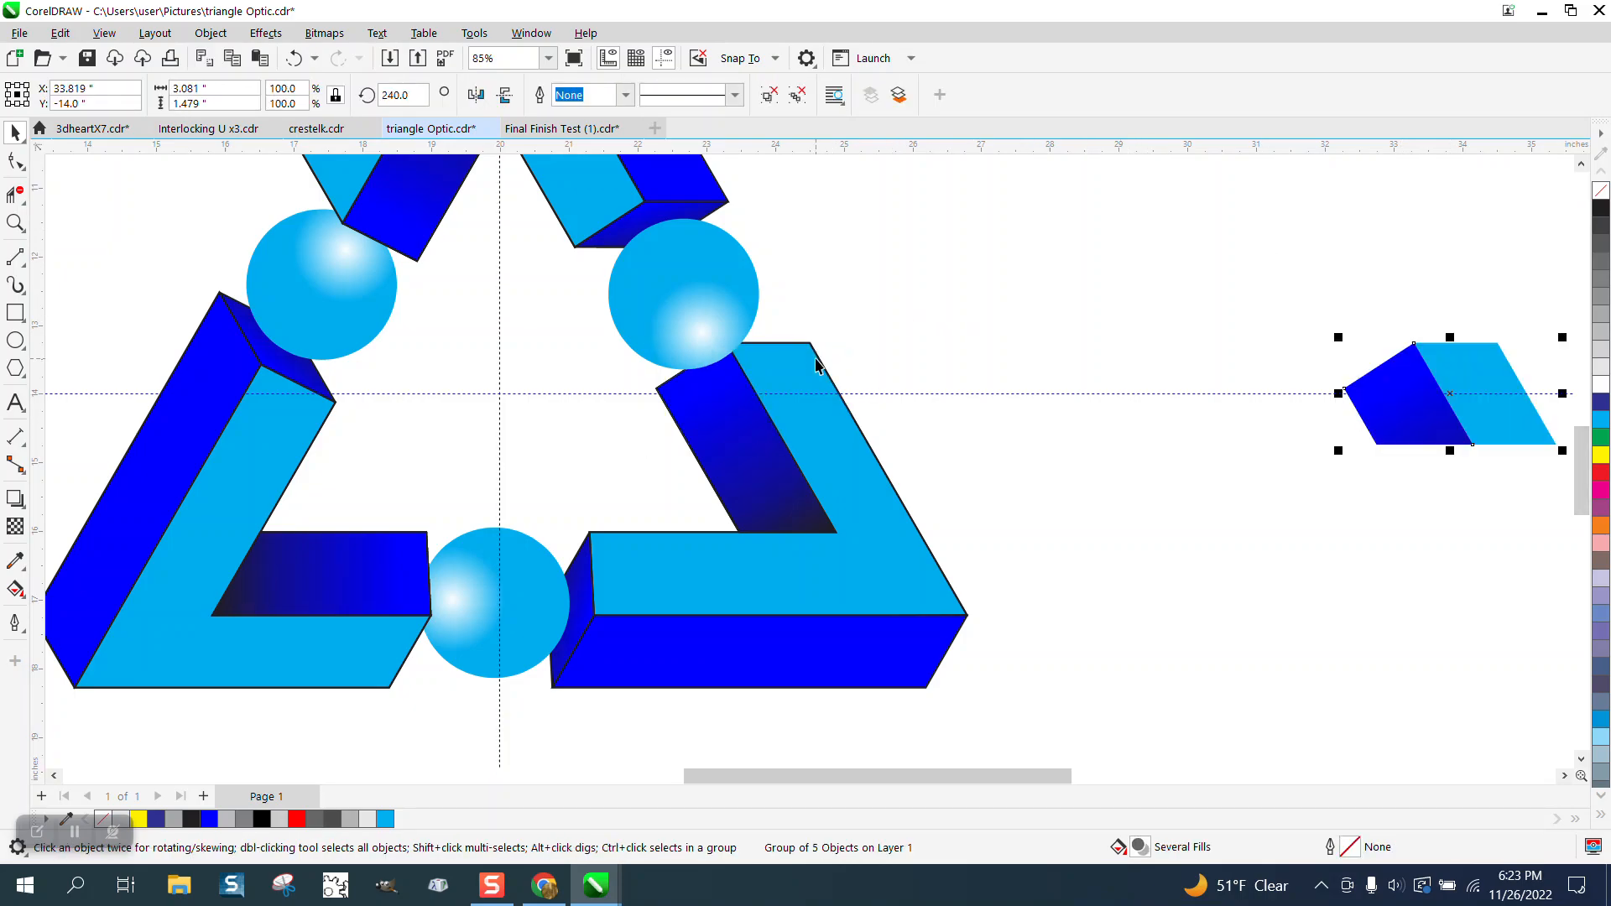
right_click(1599, 209)
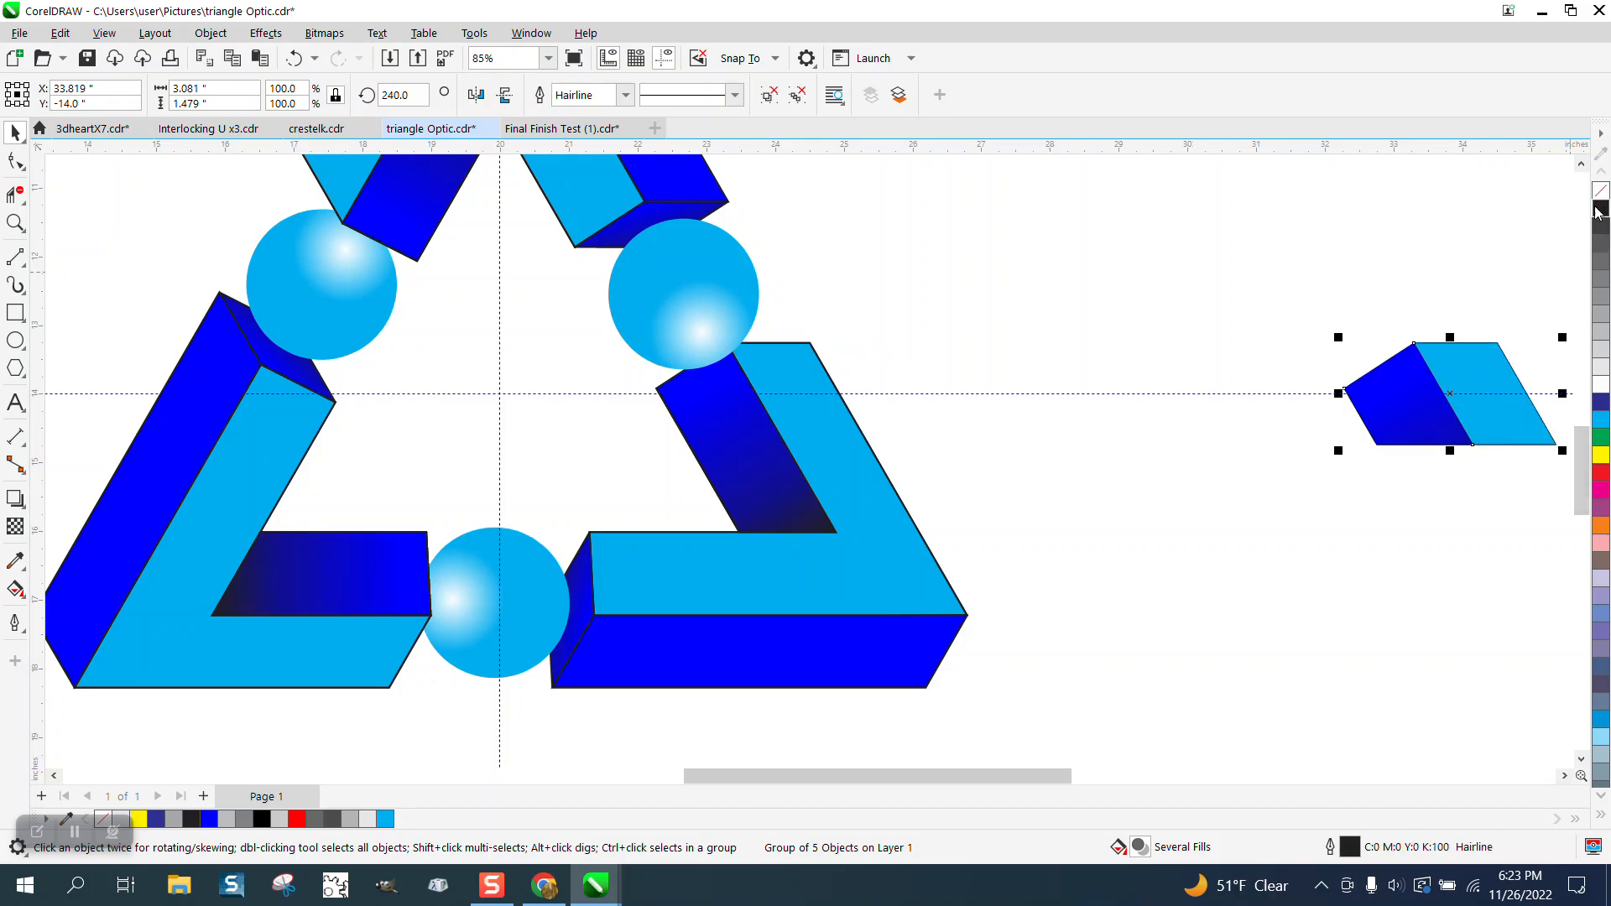
key(Left)
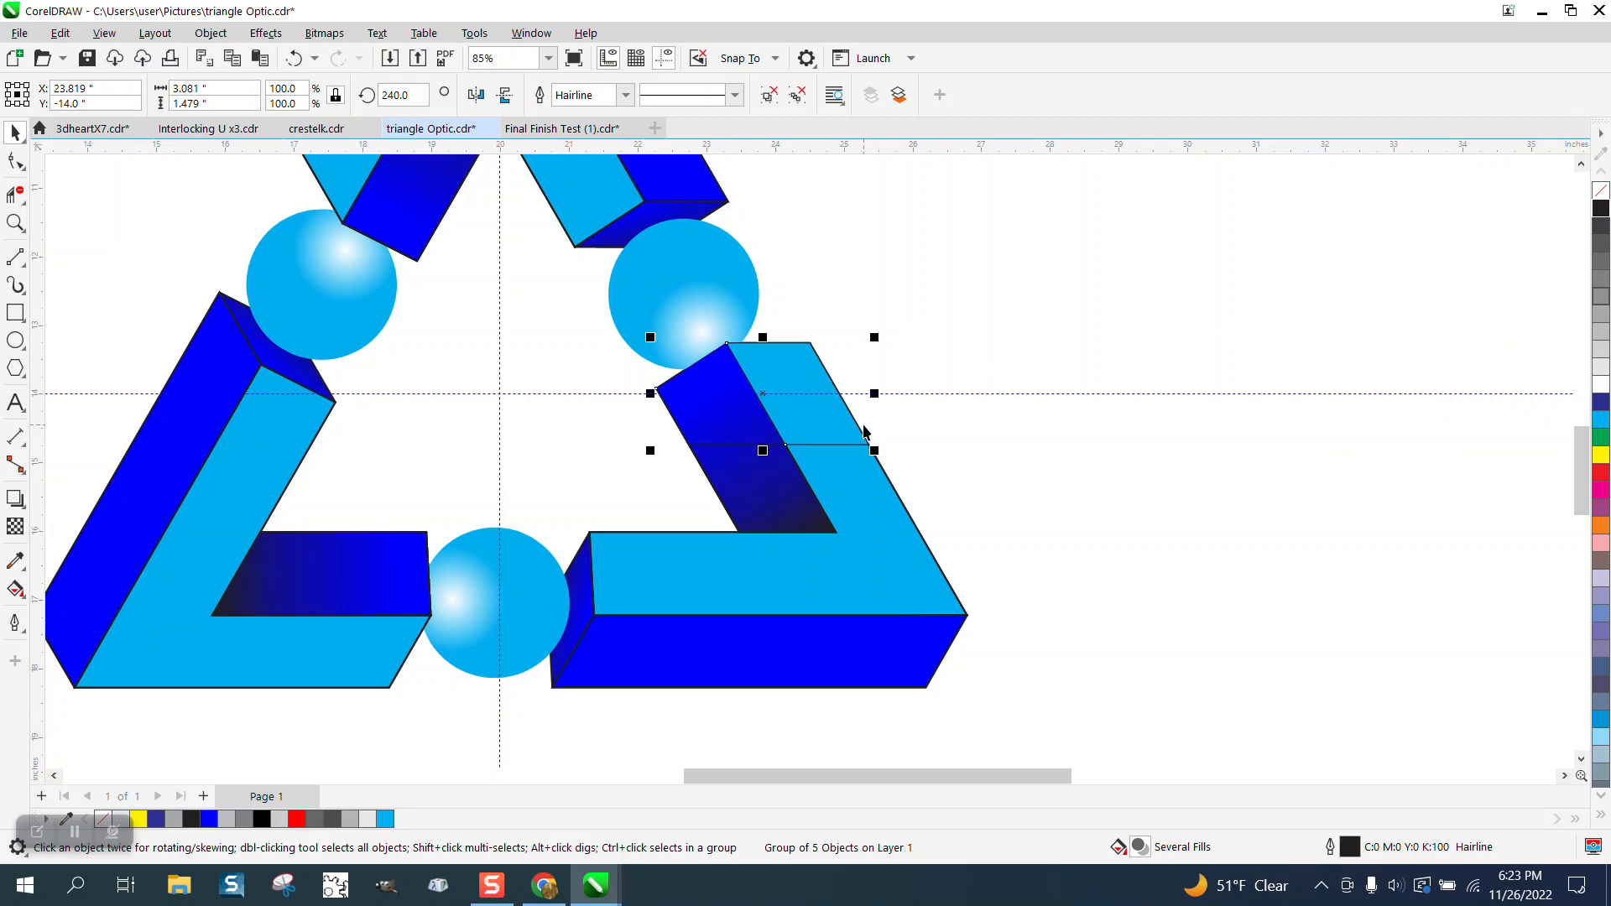
key(Right)
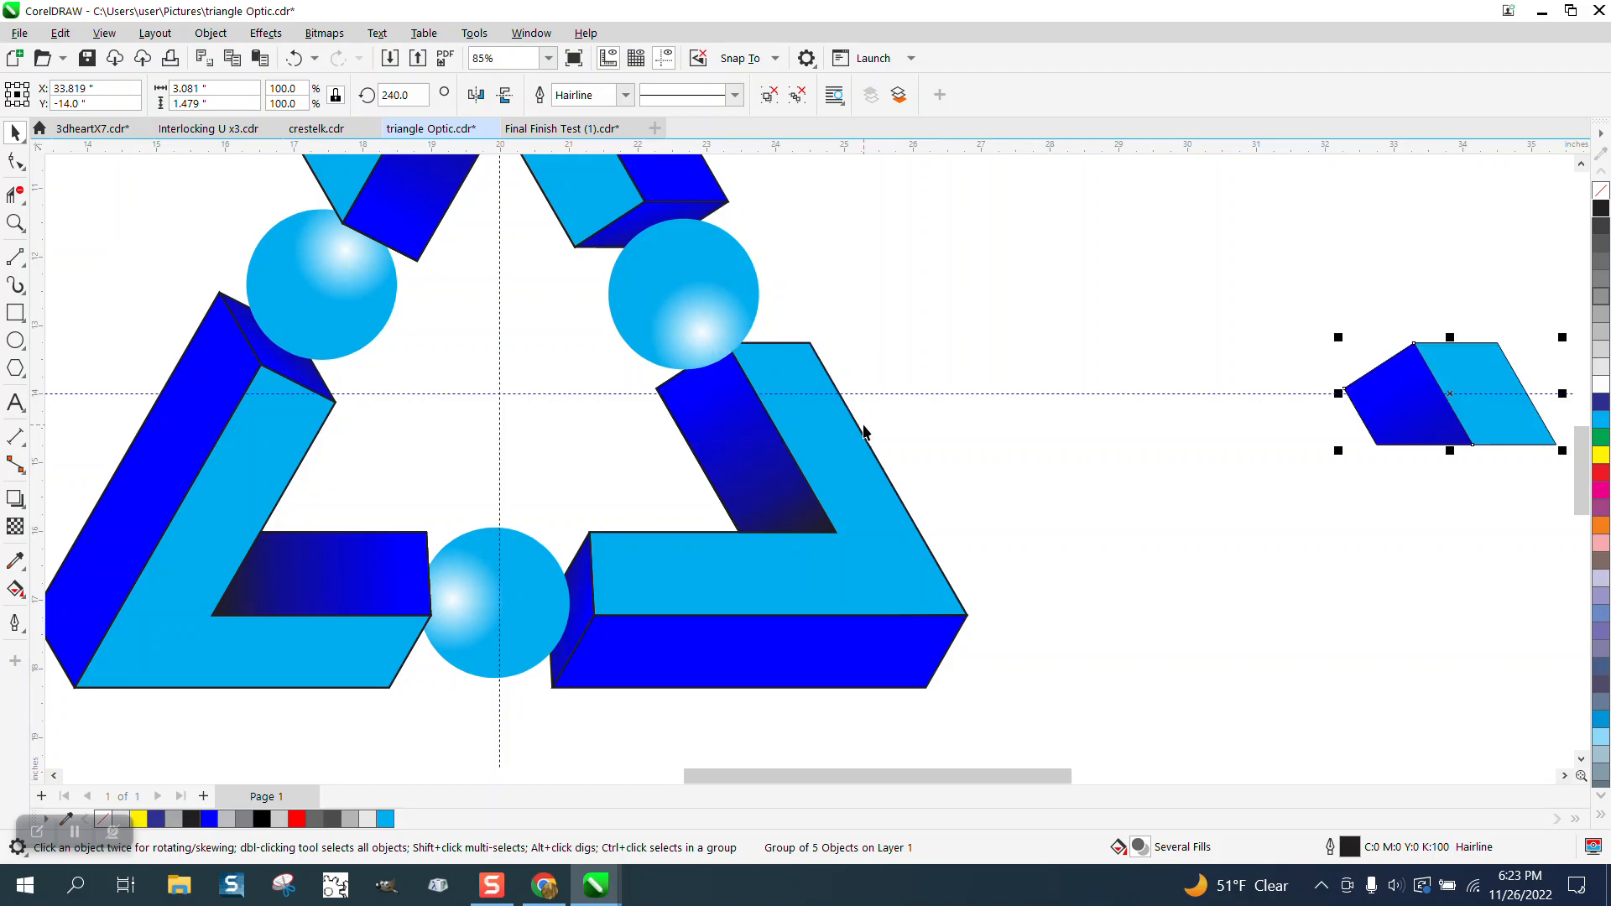
Move the upper-right sphere 10 inches right again and delete the intersected fragment.
scroll(671, 370, down, 2)
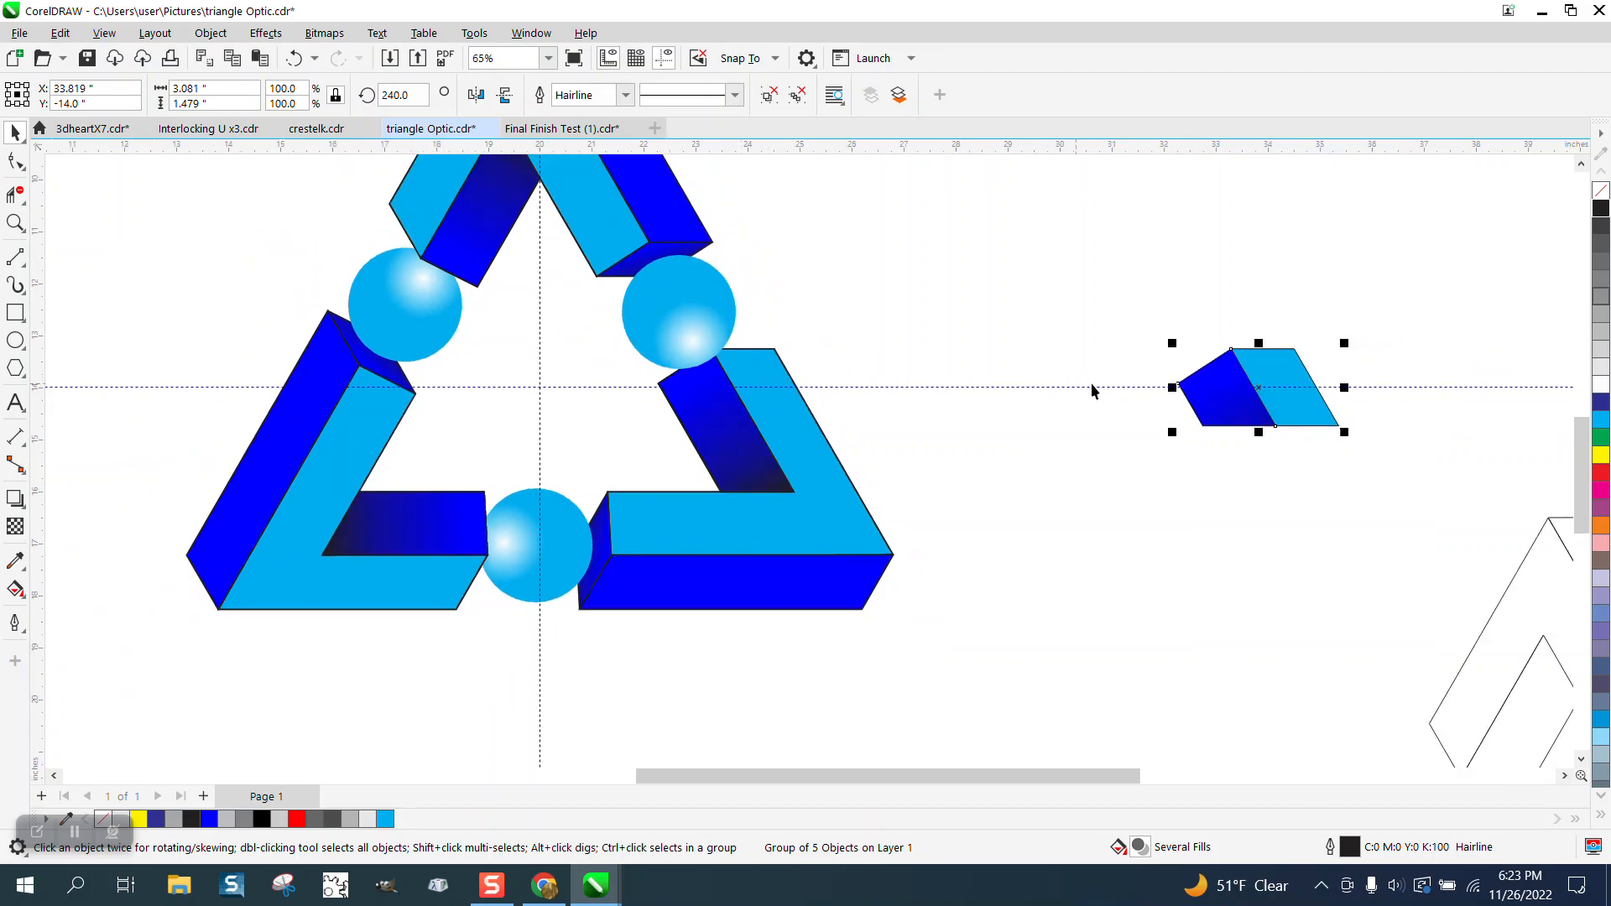
click(734, 308)
key(Right)
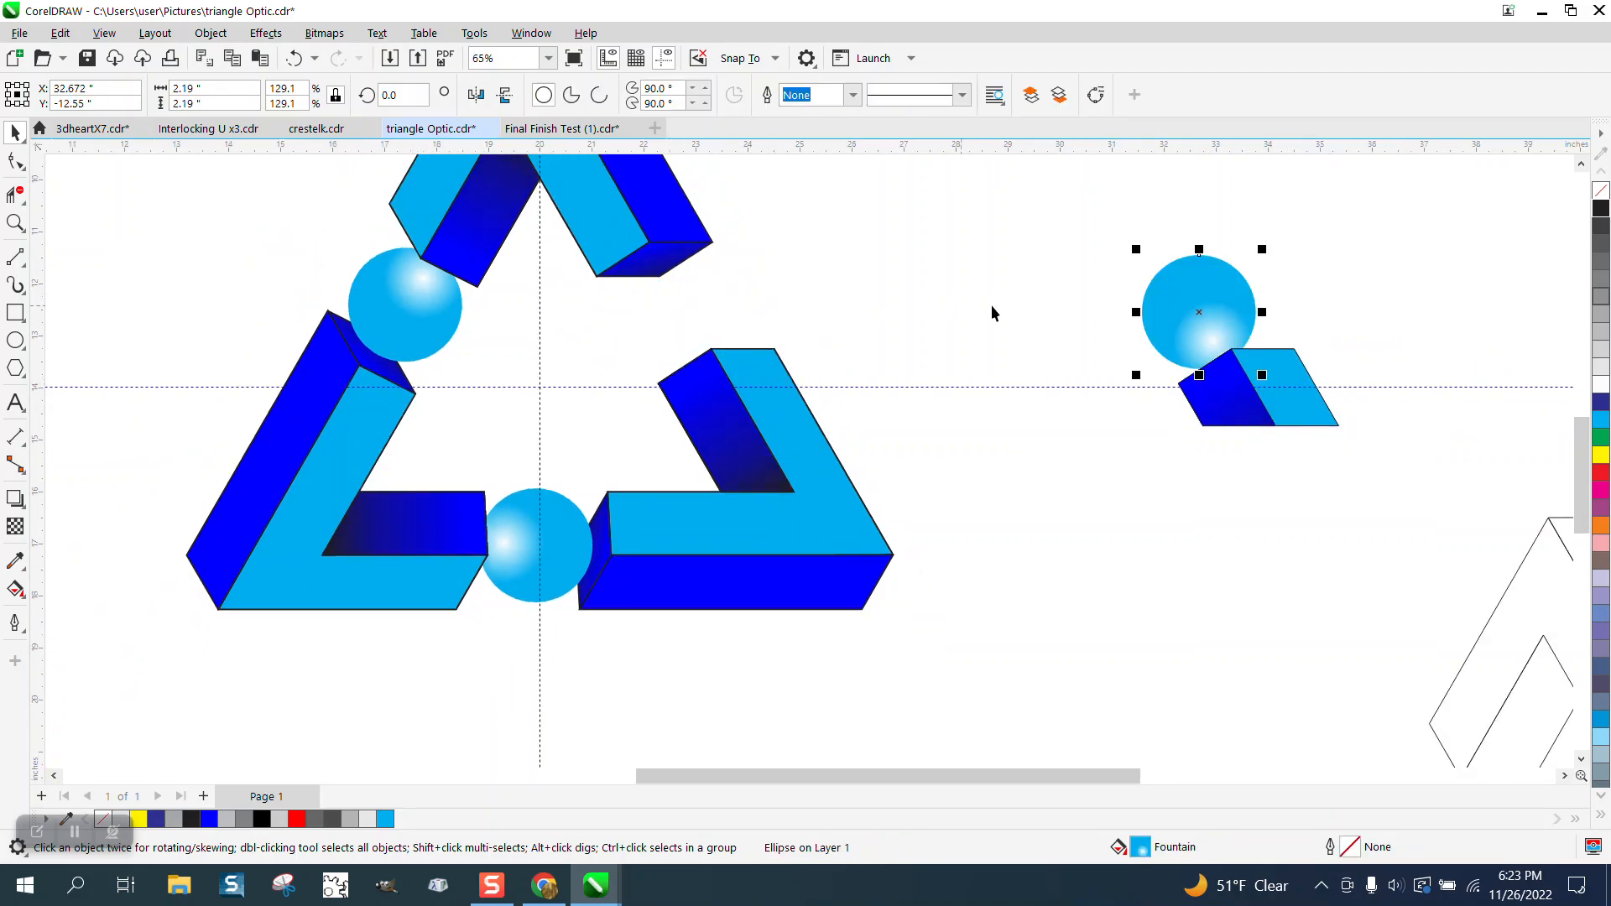
click(1288, 392)
key(Delete)
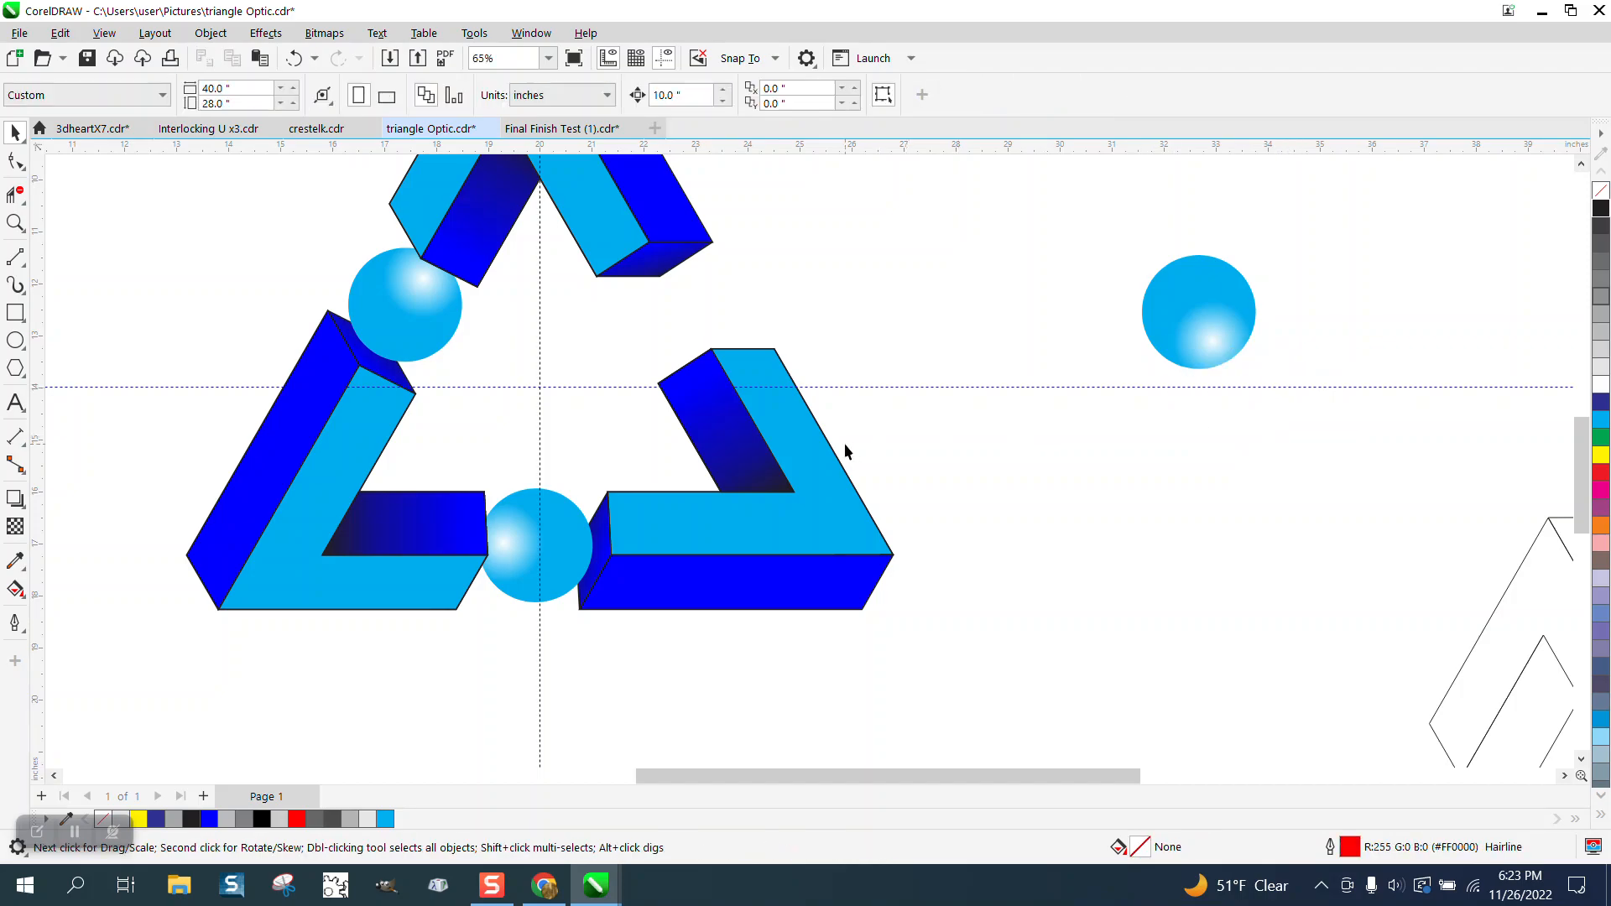
Remove the outline from the lower-right shape group.
click(813, 456)
right_click(1601, 197)
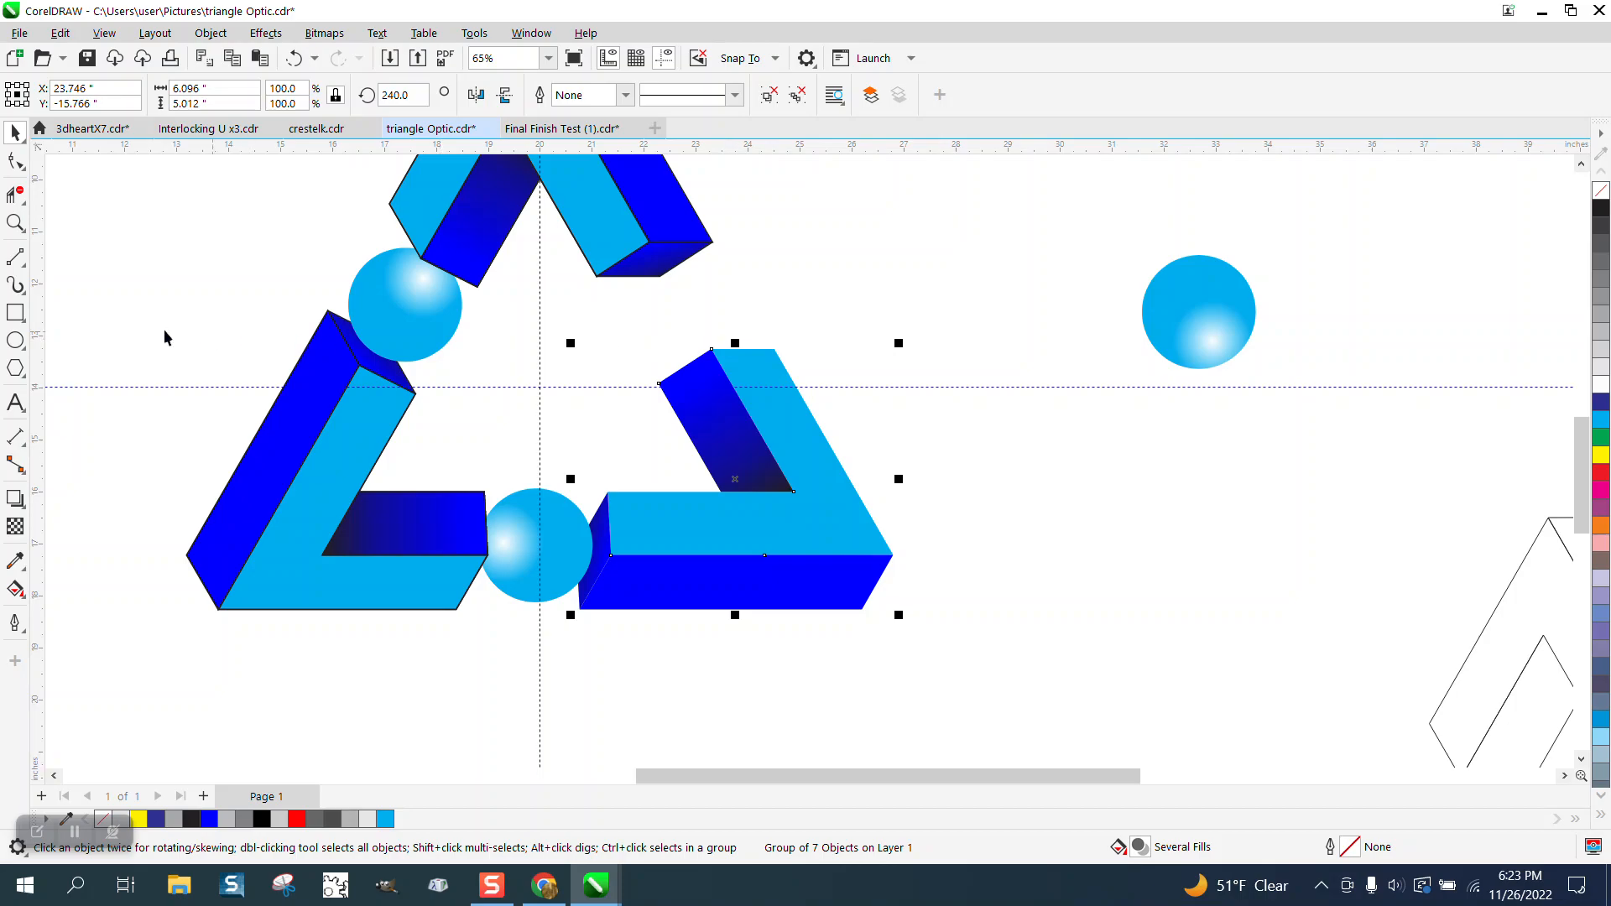
Draw a rectangle about 5.7 by 2.3 inches over the lower-right piece's upper end, intersect the two and move the resulting fragment 10 inches right.
click(15, 312)
drag(596, 333, 896, 454)
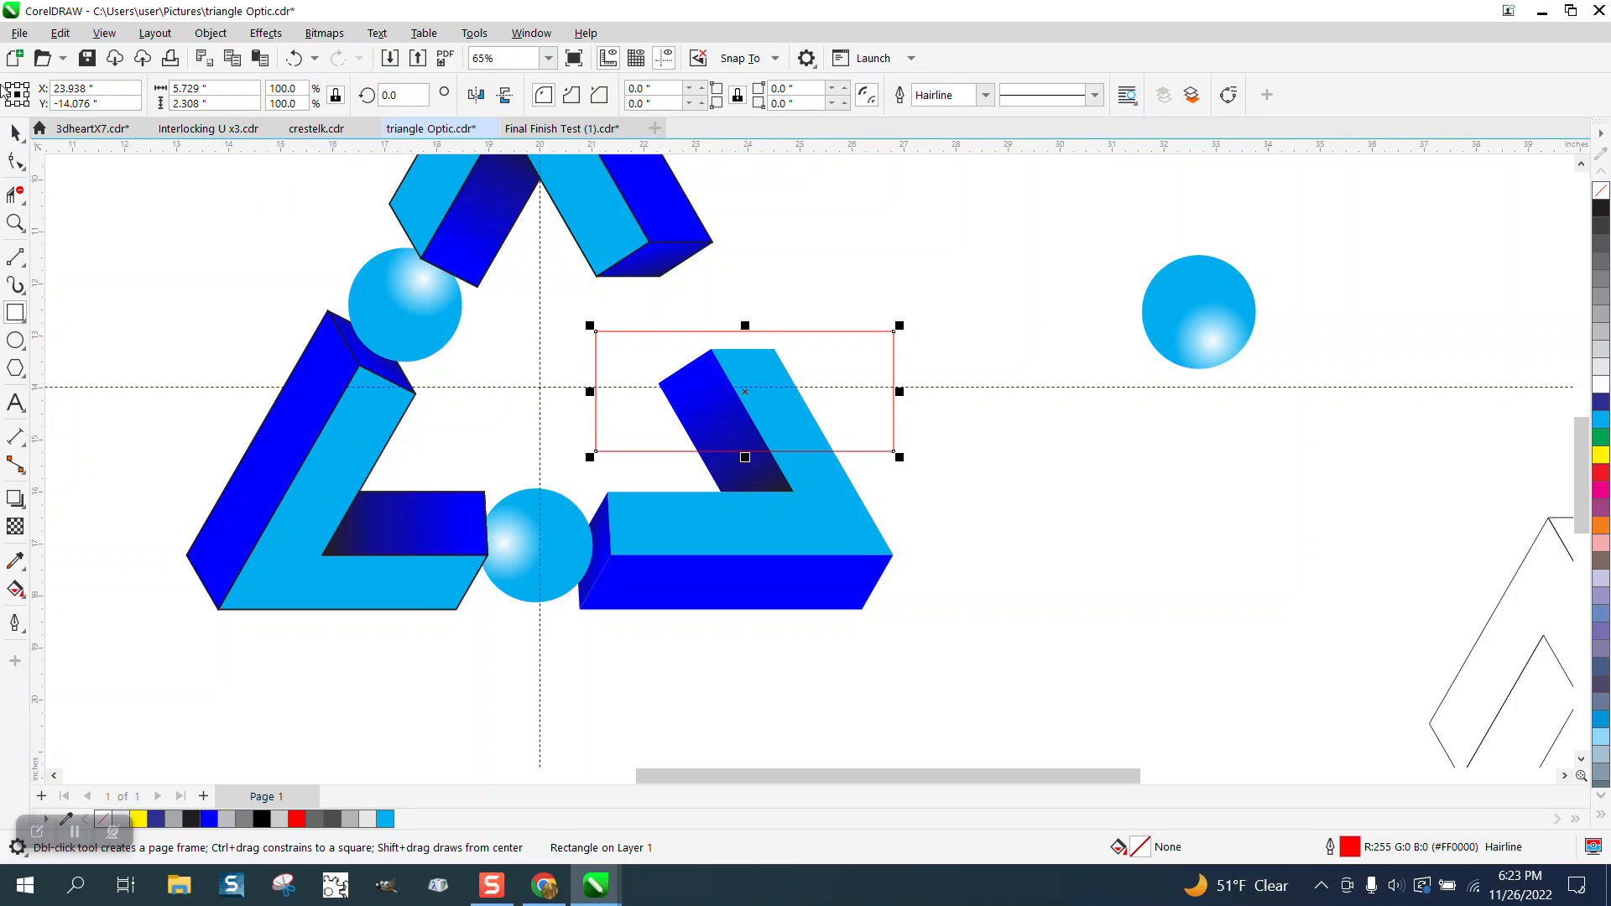
click(16, 134)
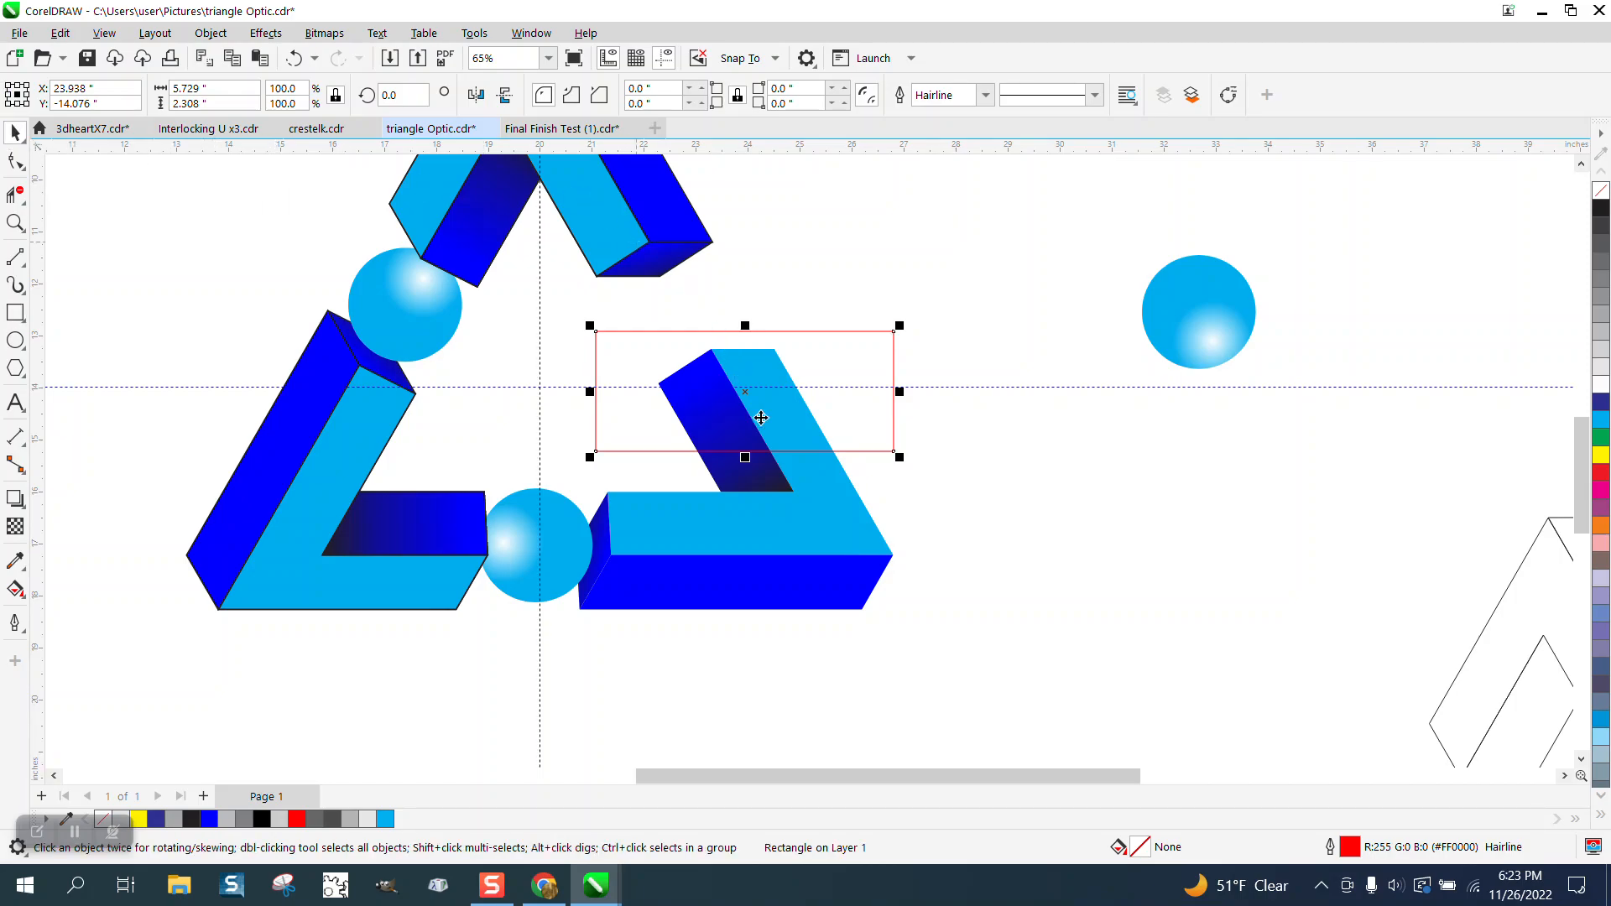
shift+click(837, 559)
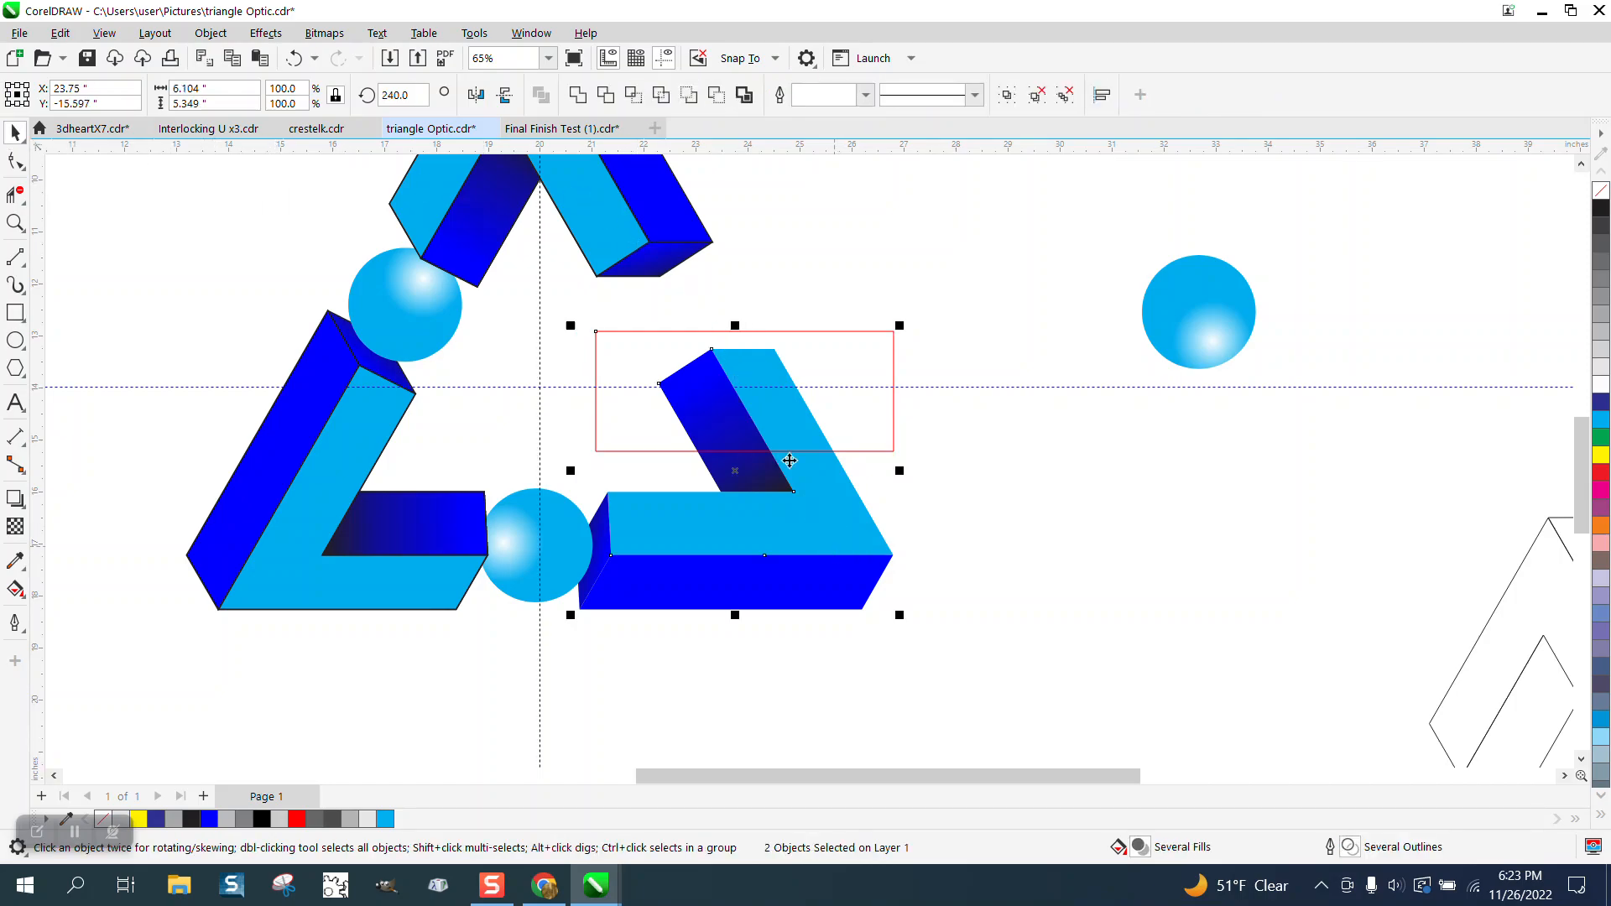
click(635, 101)
key(Right)
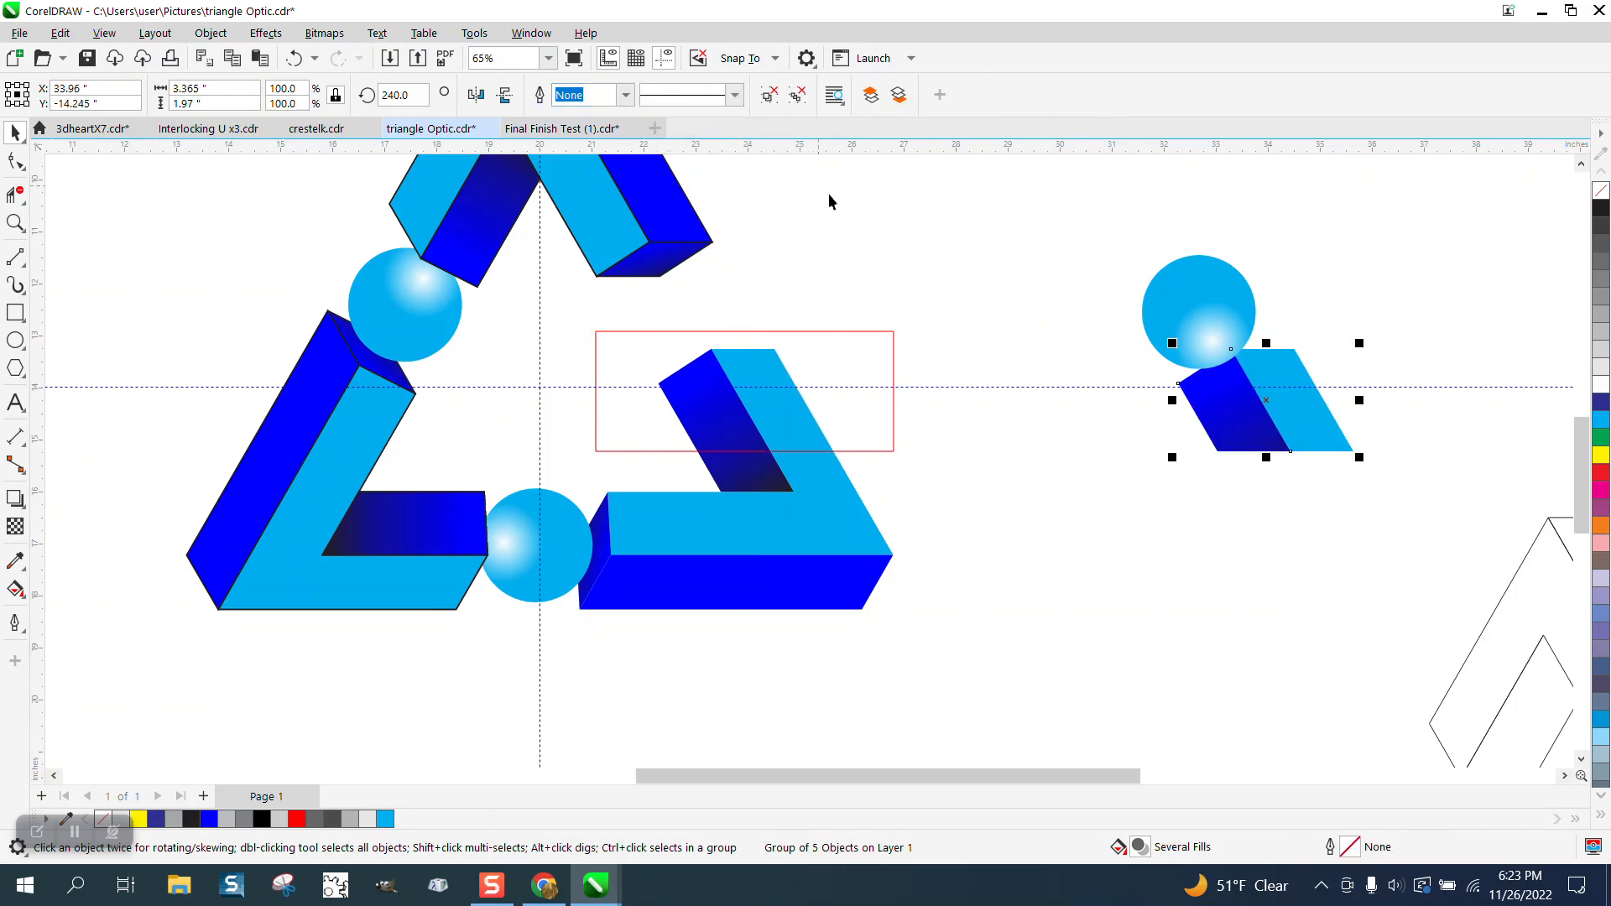
Delete the helper rectangle and move the sphere 10 inches left, back into the upper-right gap.
click(857, 332)
key(Delete)
click(1198, 285)
key(Left)
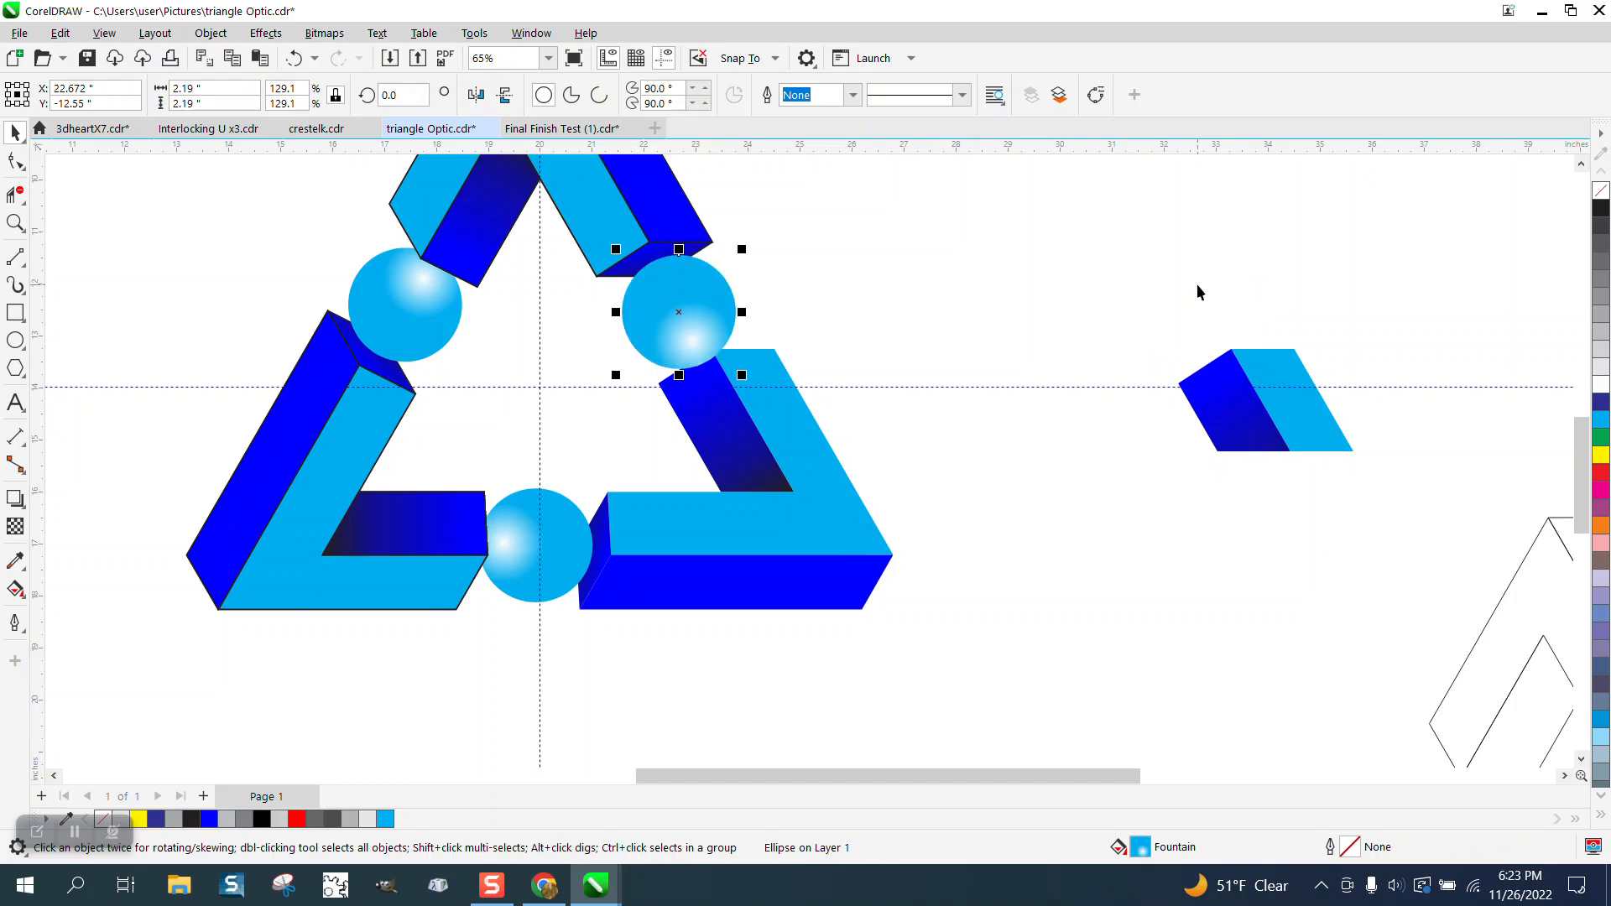
Bring the intersected fragment to the front of the page and move it 10 inches left over the lower-right piece's upper end.
click(1285, 372)
click(210, 33)
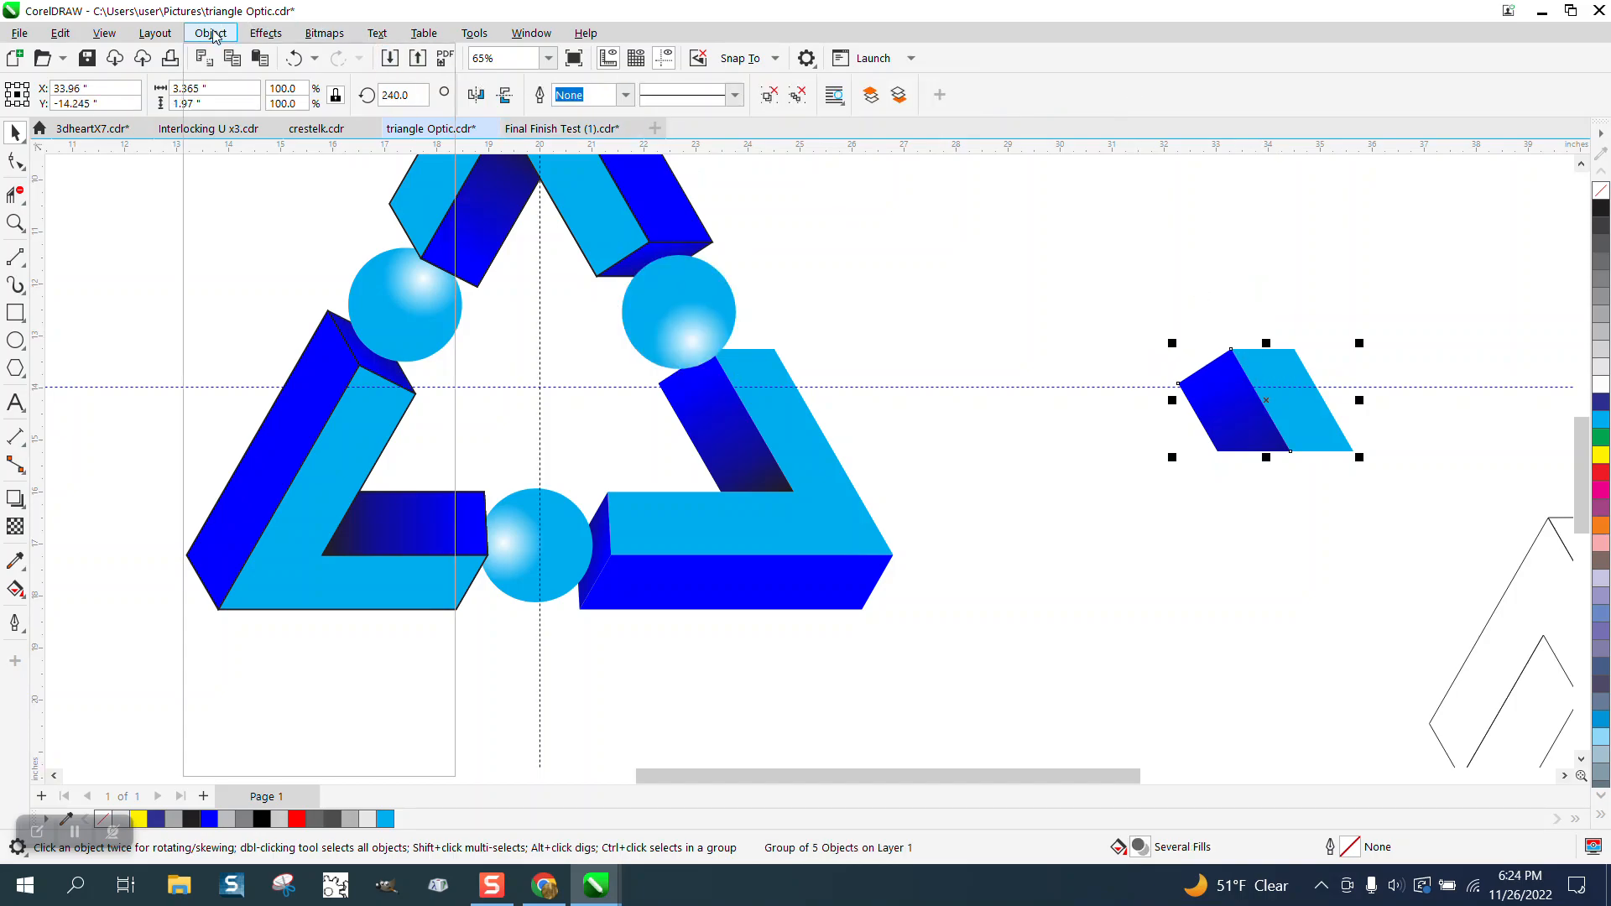
mouse_move(243, 341)
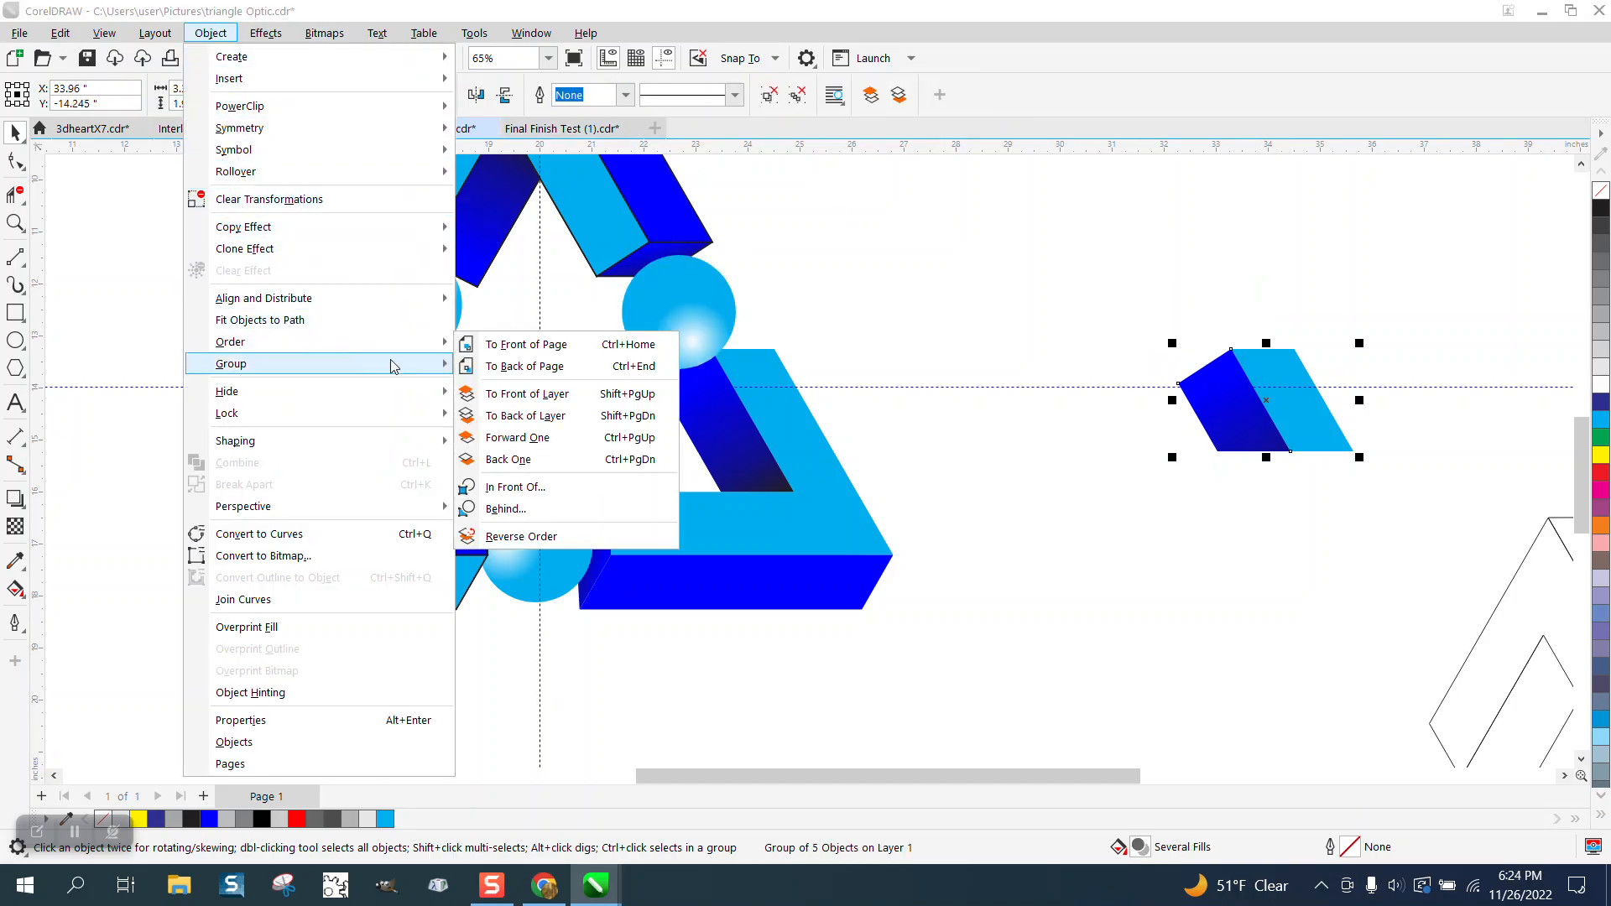
click(508, 345)
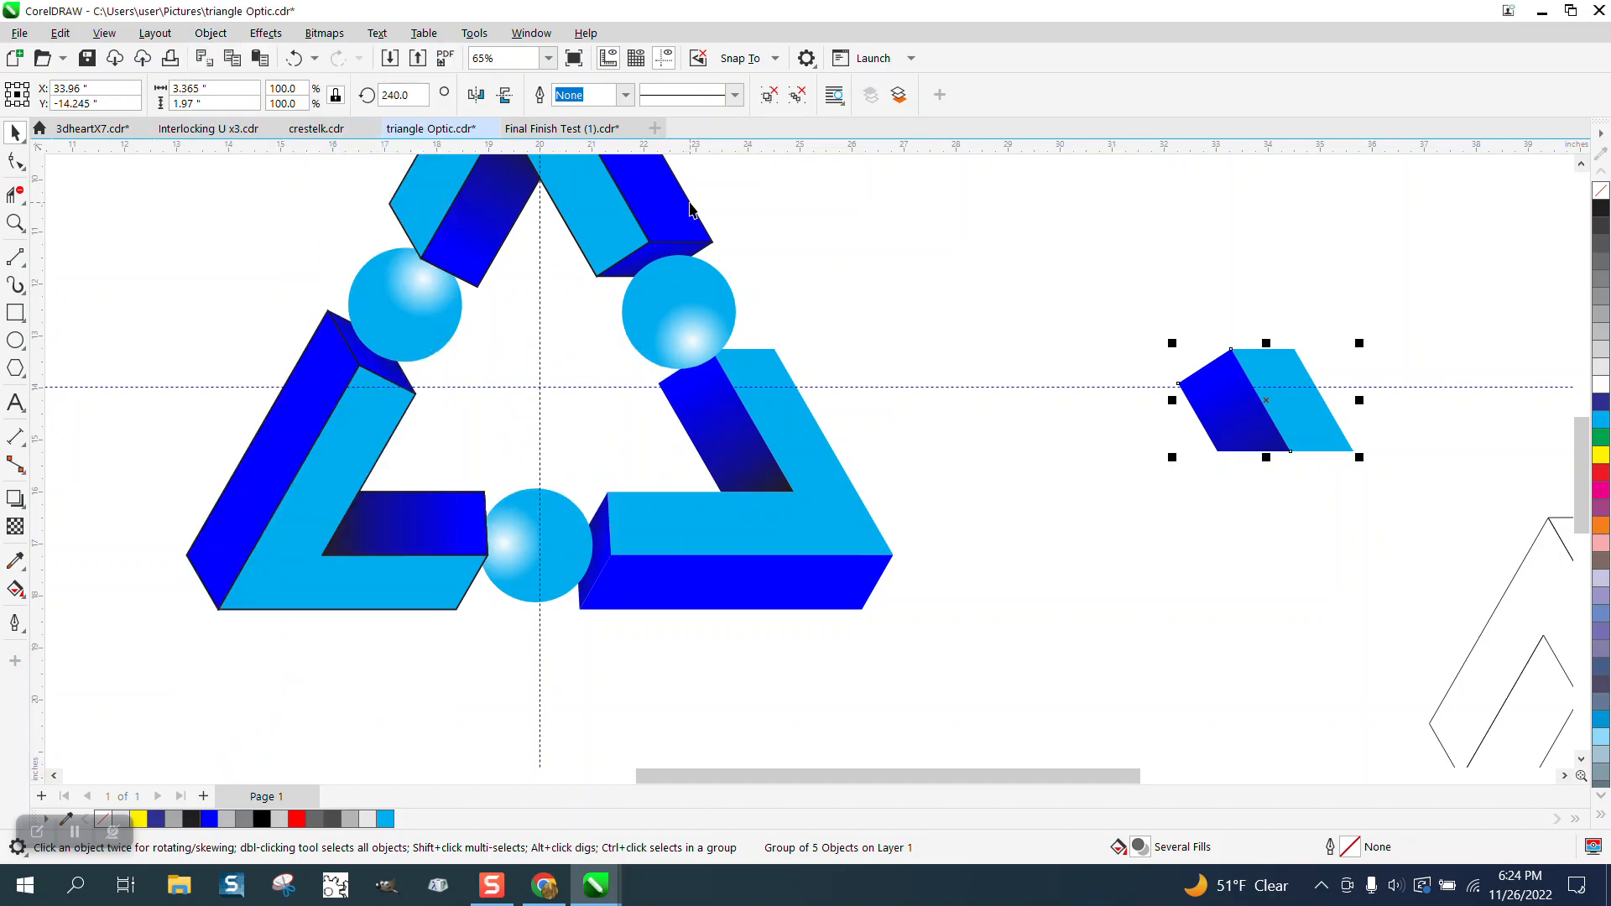
key(Left)
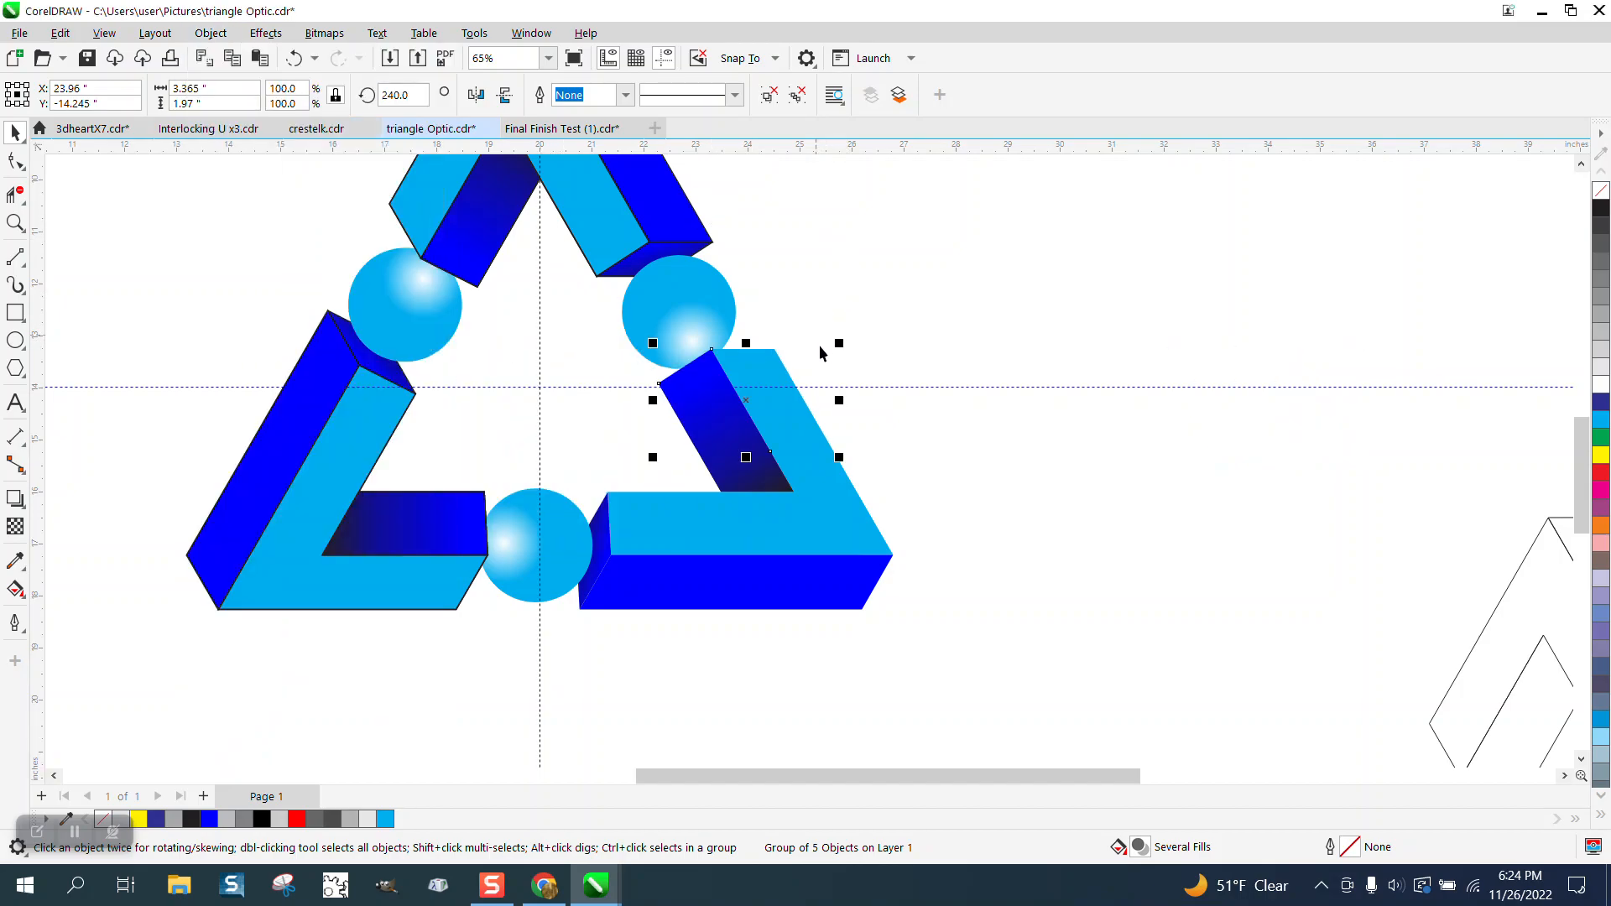
Try a black hairline outline on the lower-right piece and its fragment together, and undo it.
scroll(819, 342, down, 2)
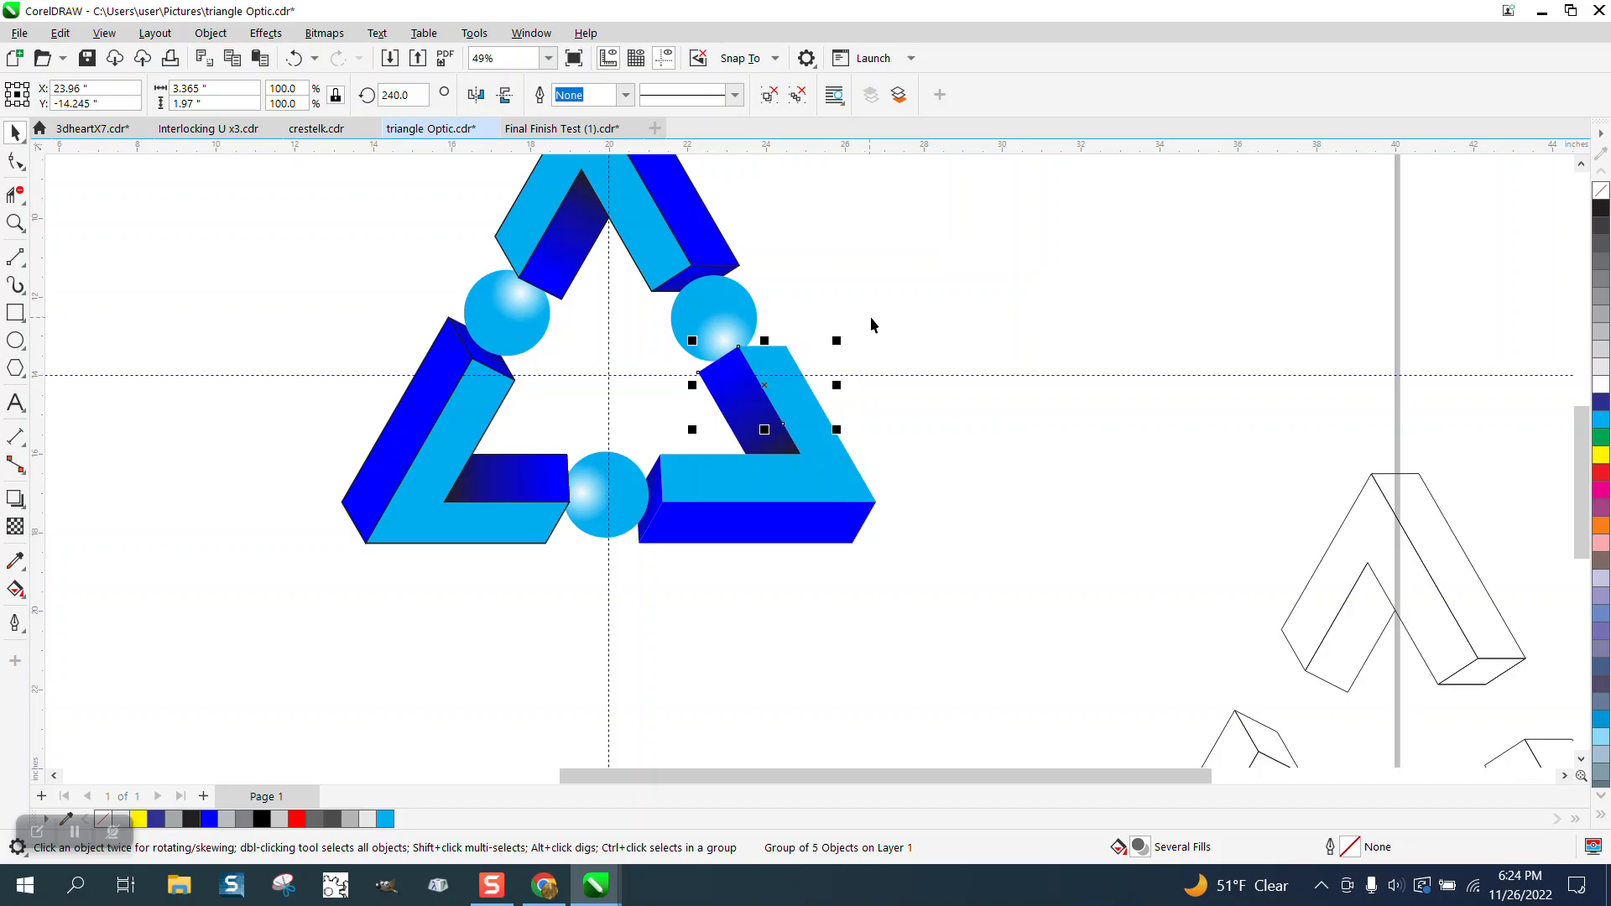
click(879, 501)
drag(892, 521, 621, 648)
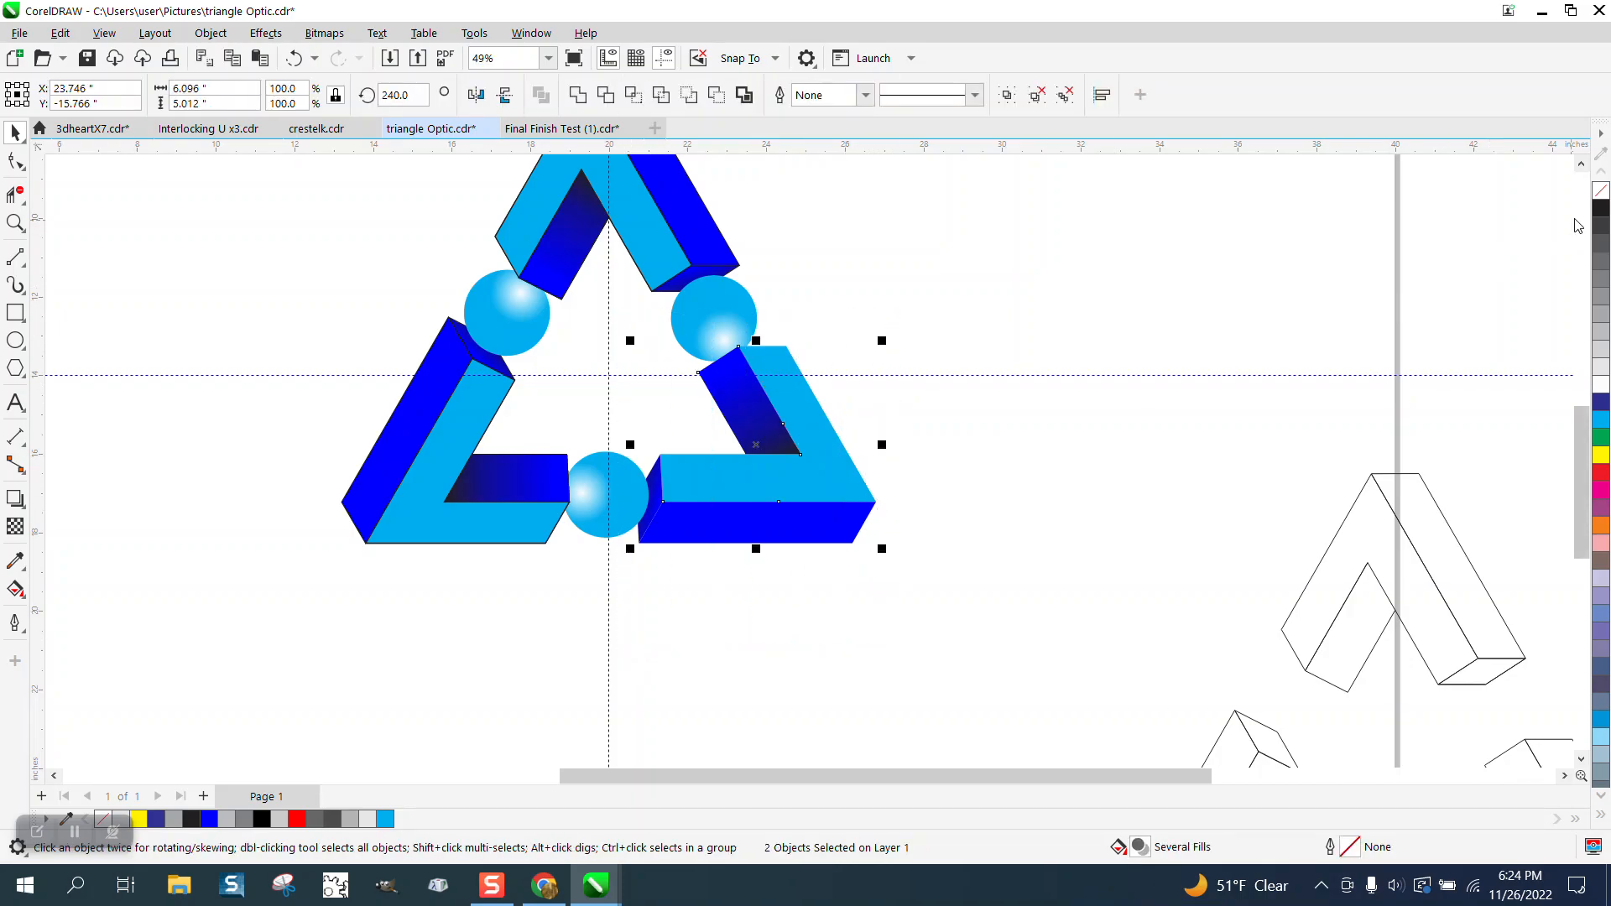
right_click(1600, 209)
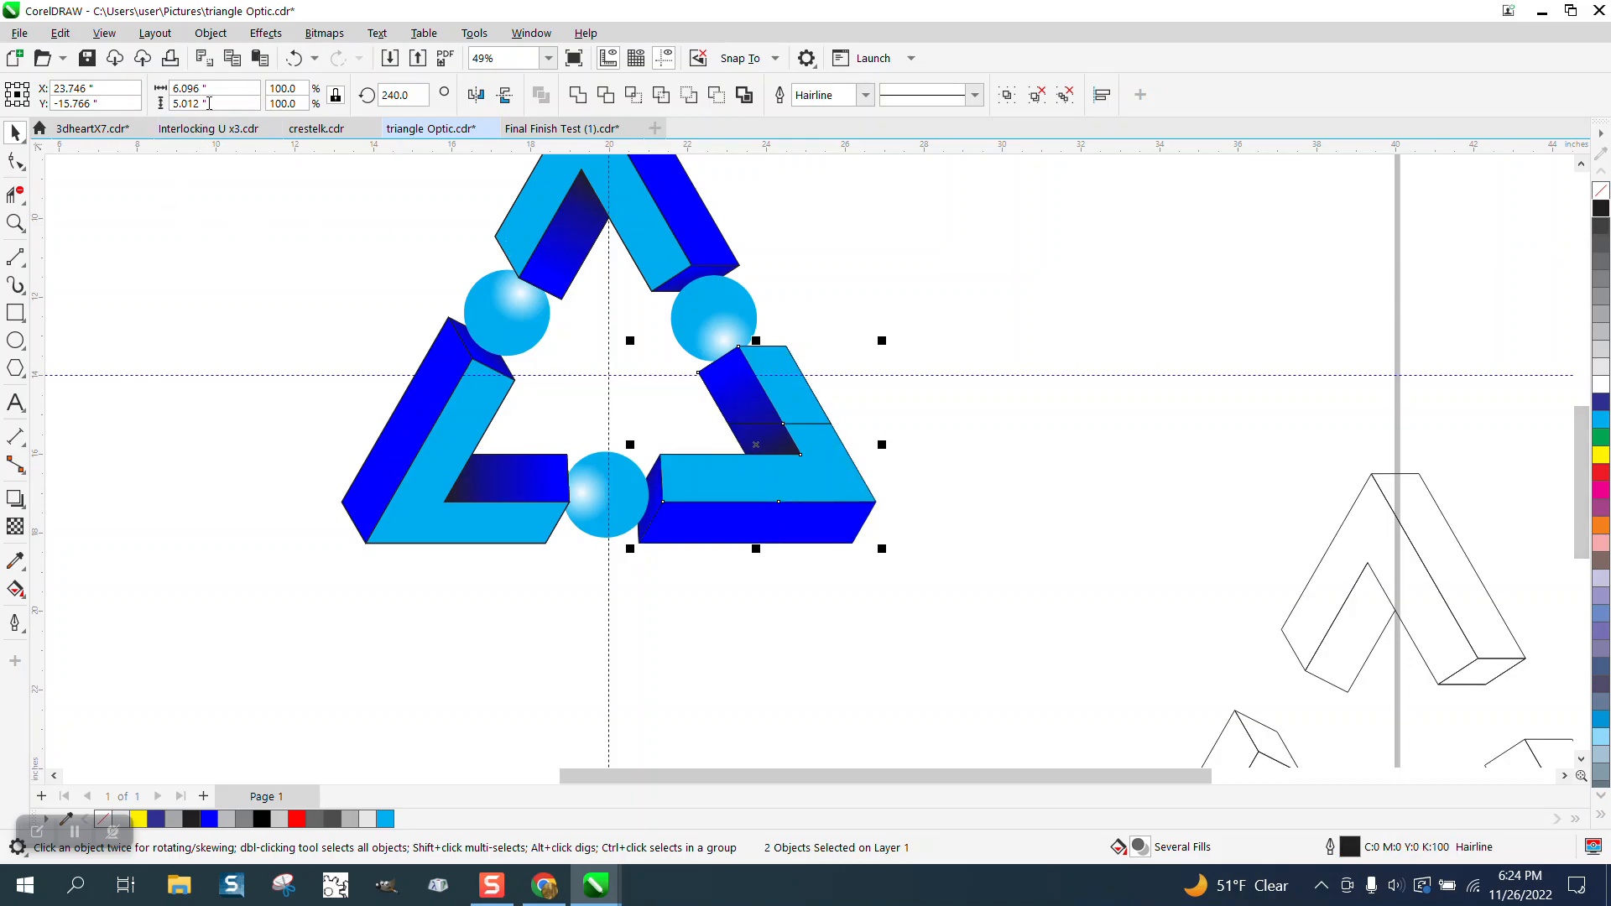
click(294, 58)
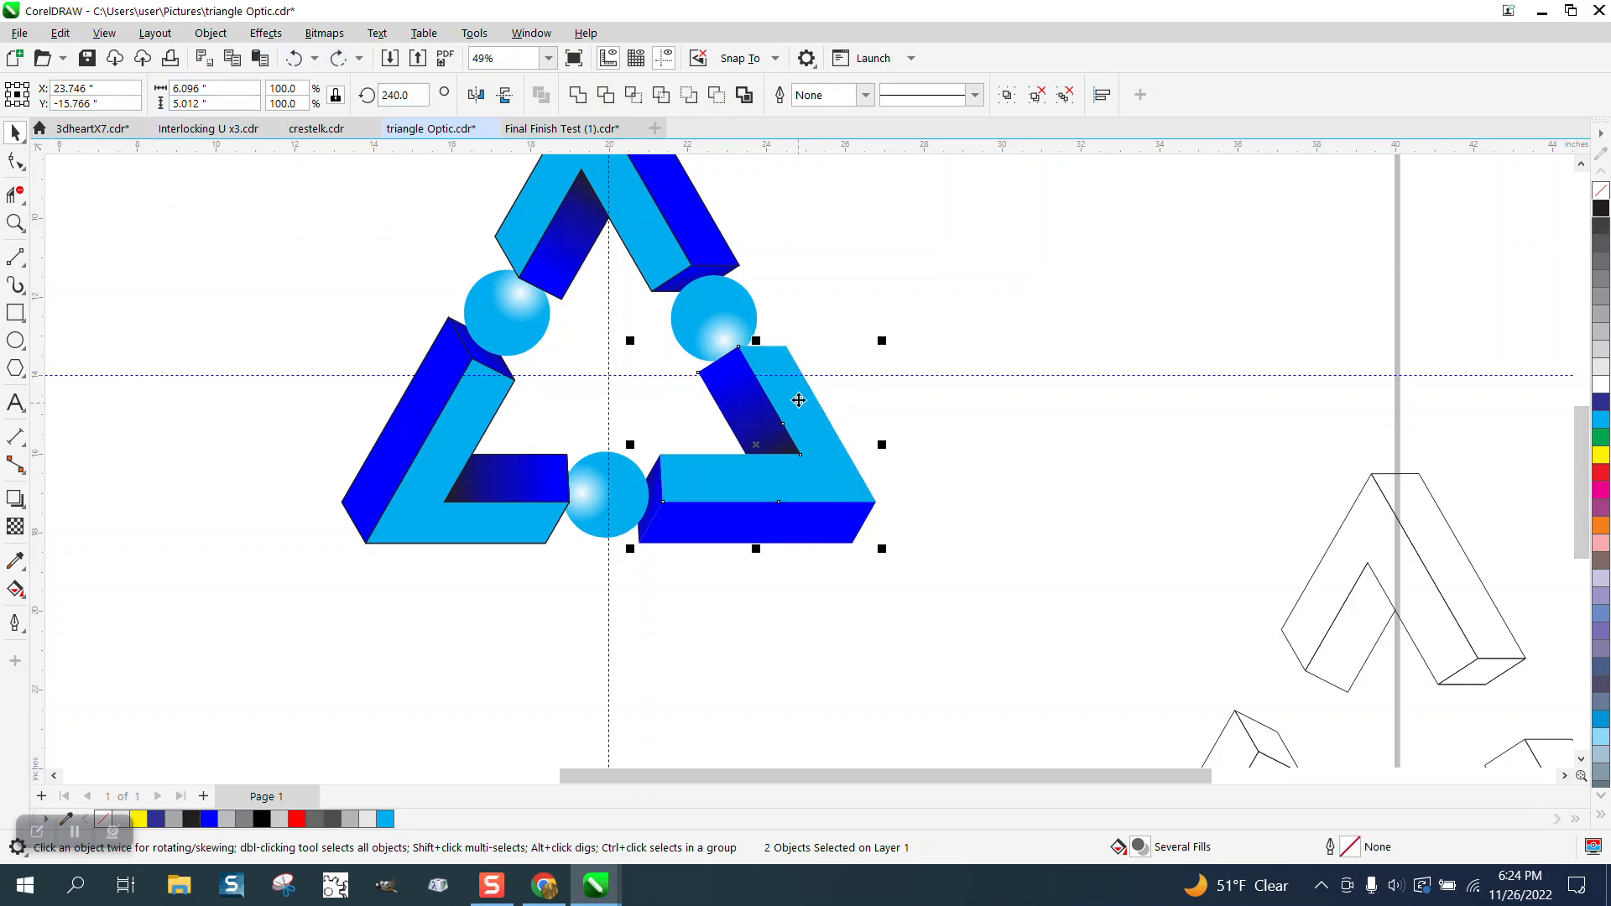
Move the fragment 10 inches right and give the lower-right piece a black hairline outline.
click(789, 367)
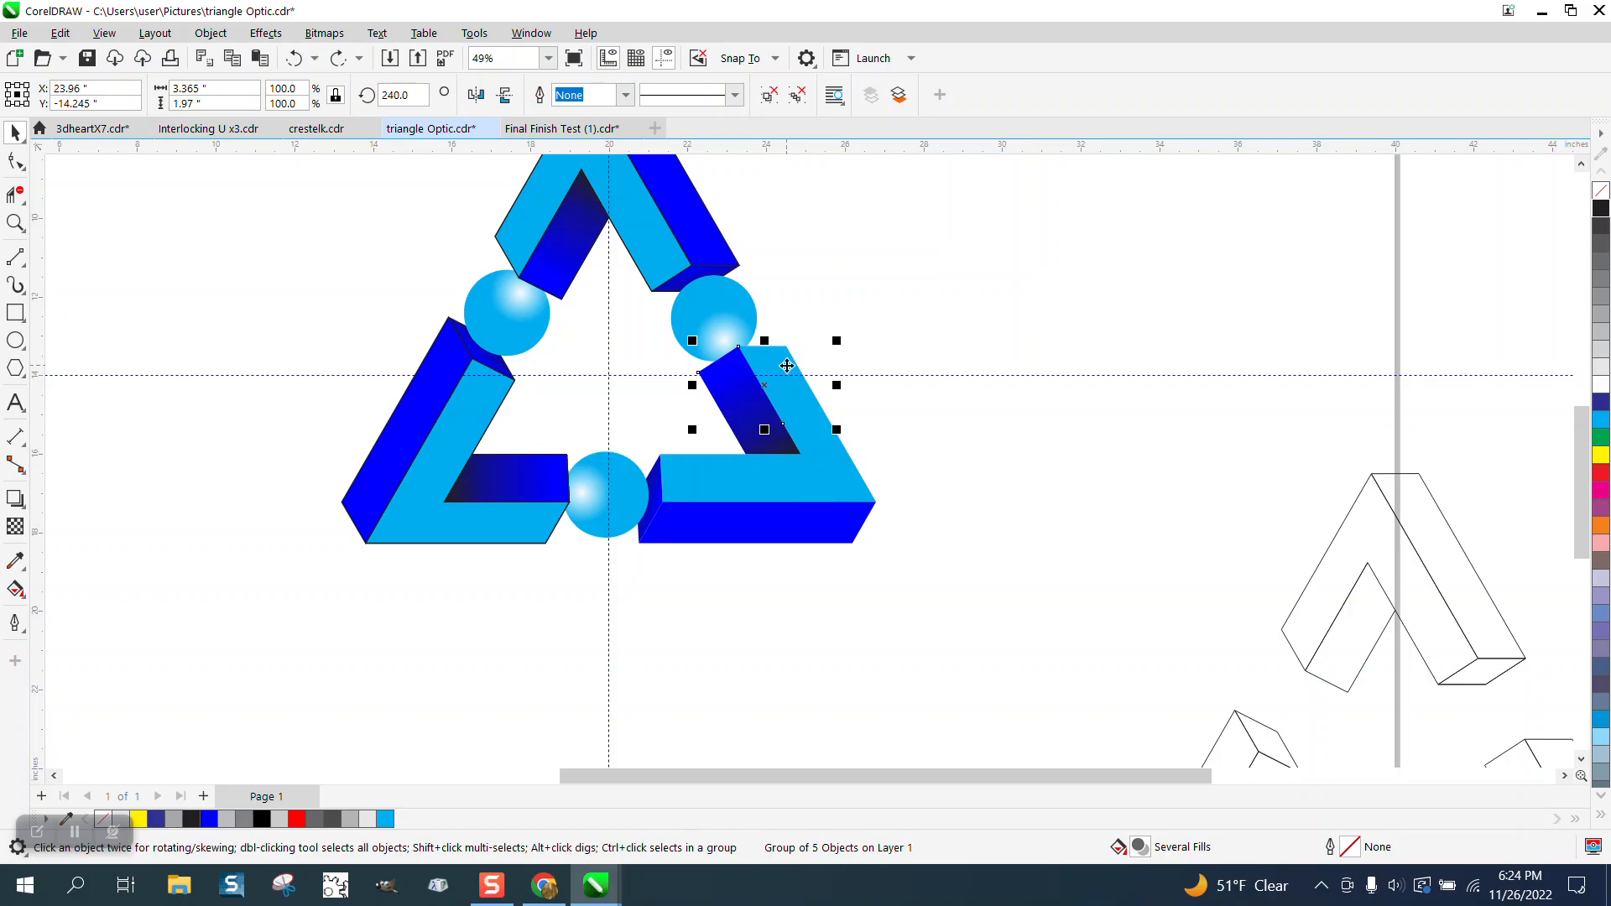
key(ctrl+d)
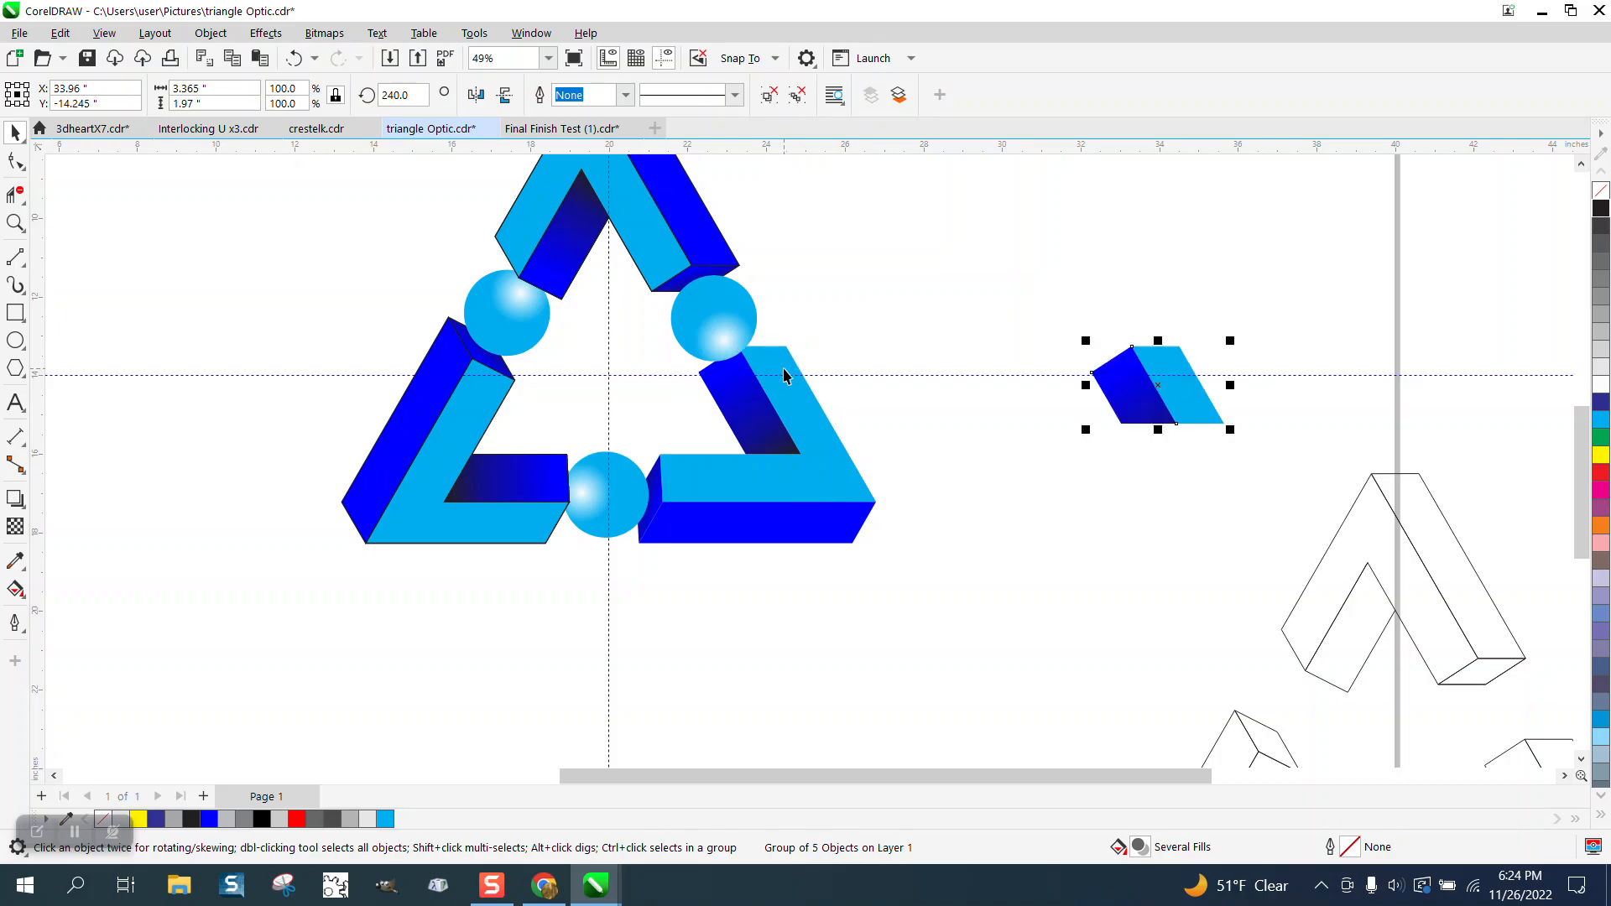
click(786, 375)
right_click(1602, 209)
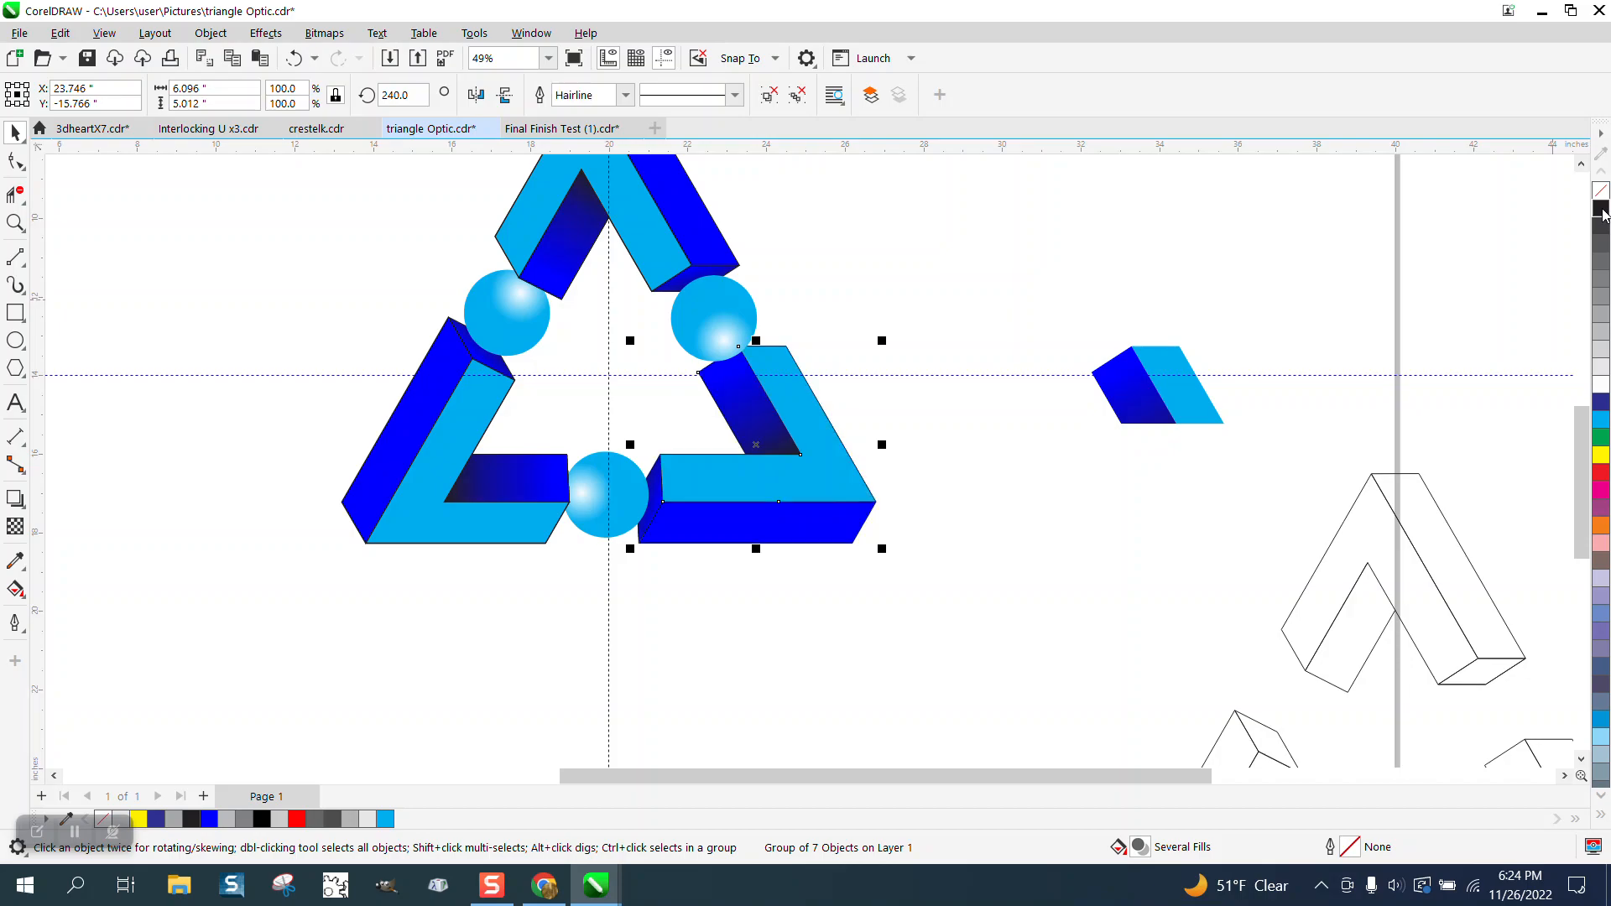
Check the top piece's outline width and set the lower-right piece's outline to the matching 0.028 in.
click(626, 95)
click(571, 179)
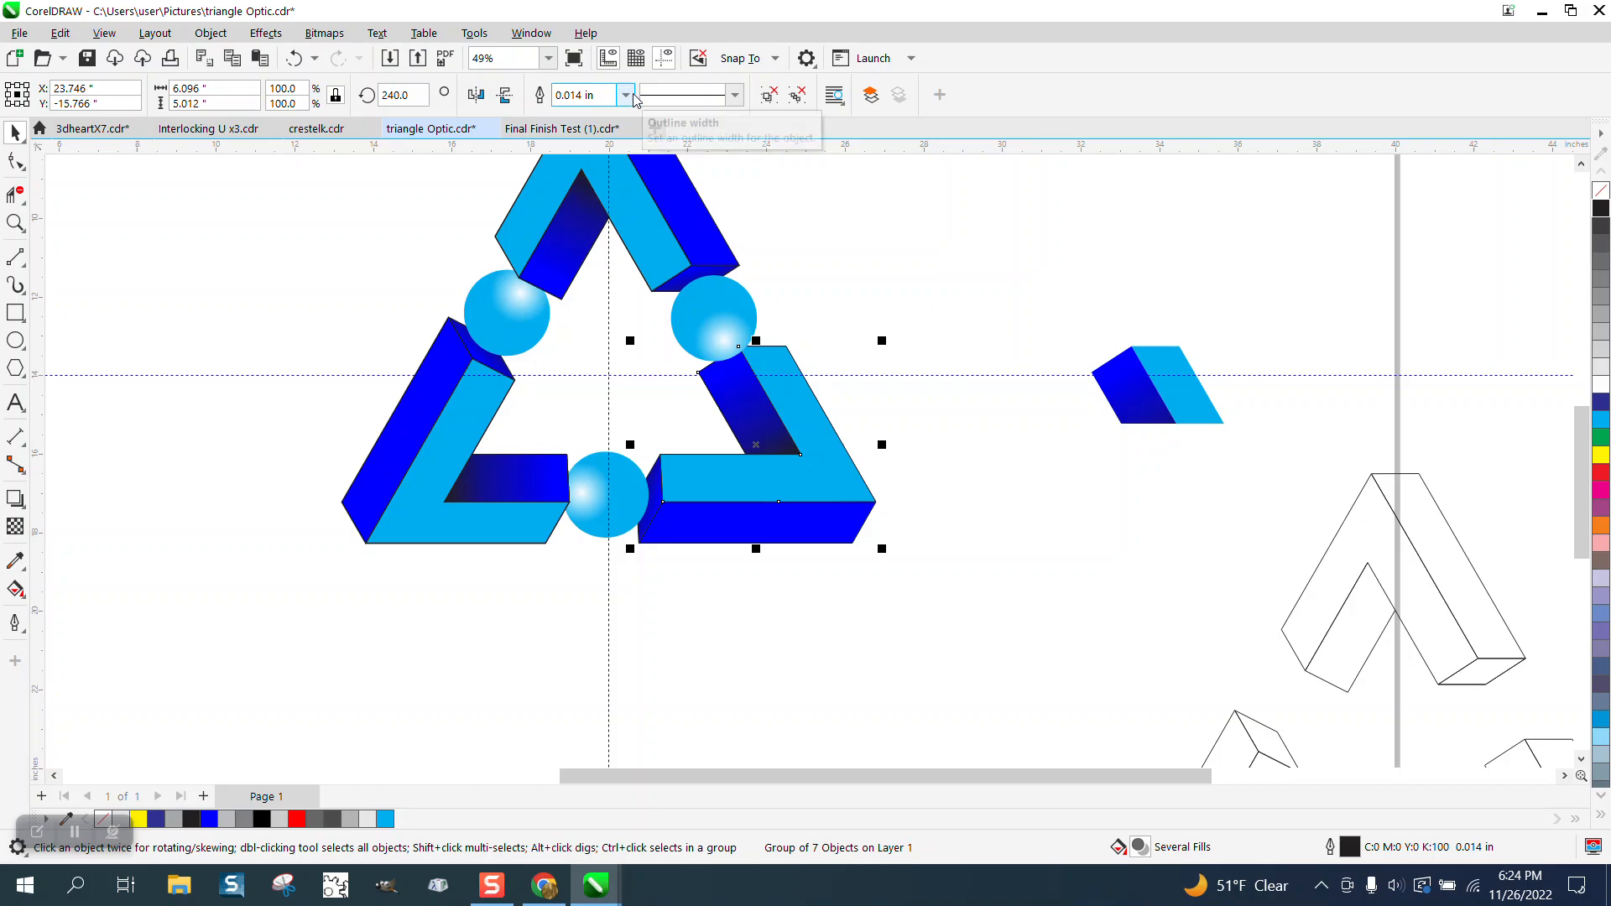
click(560, 213)
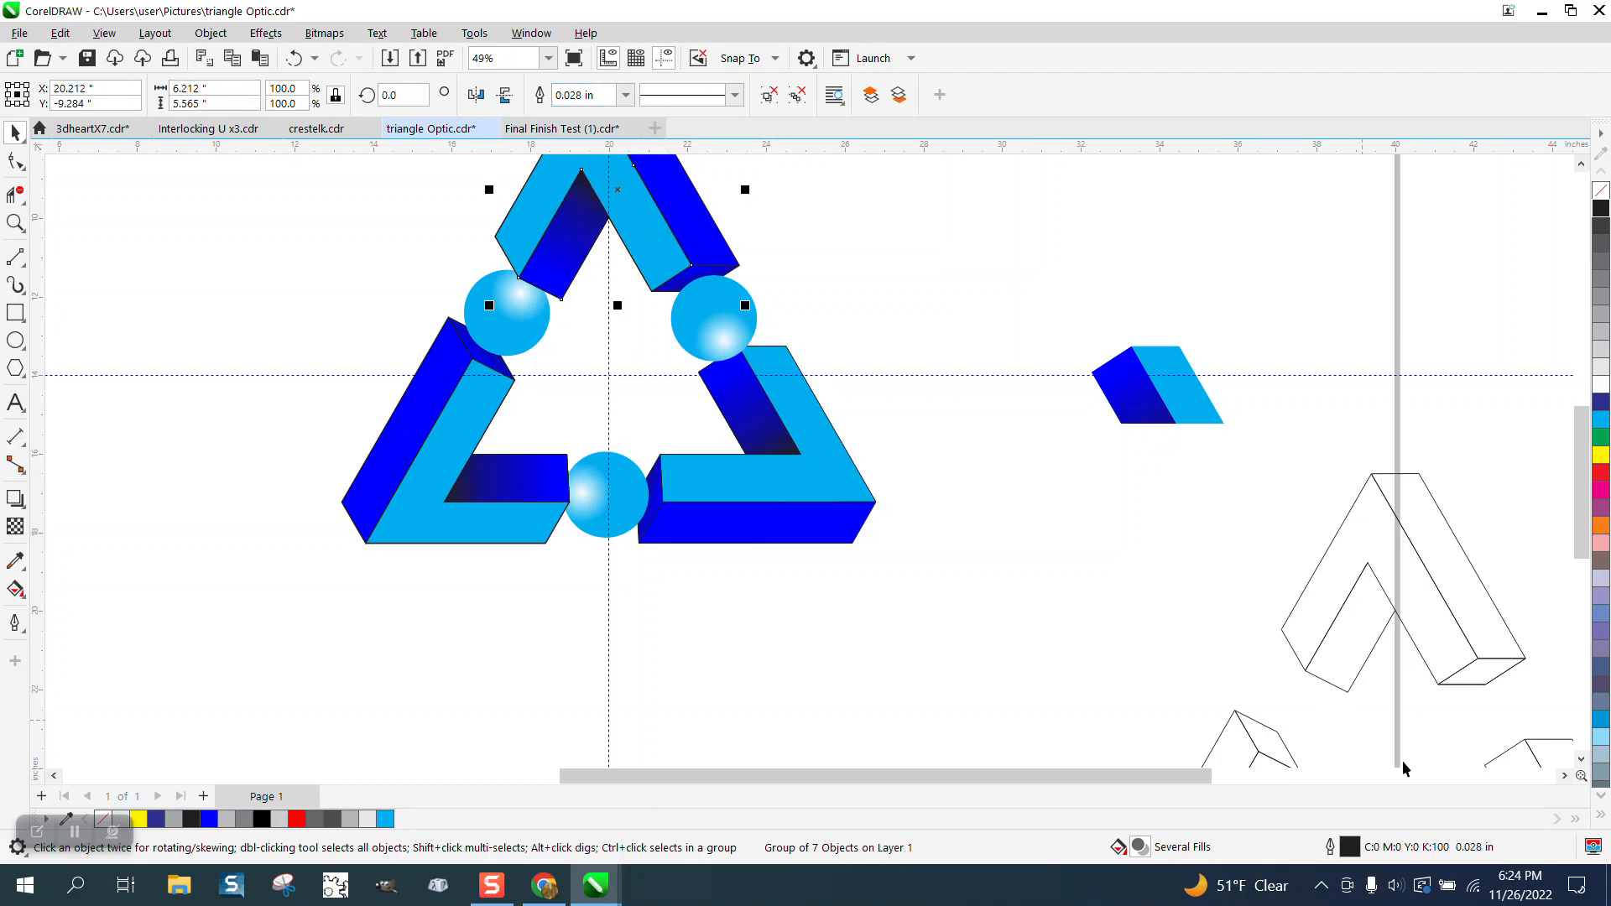
click(777, 406)
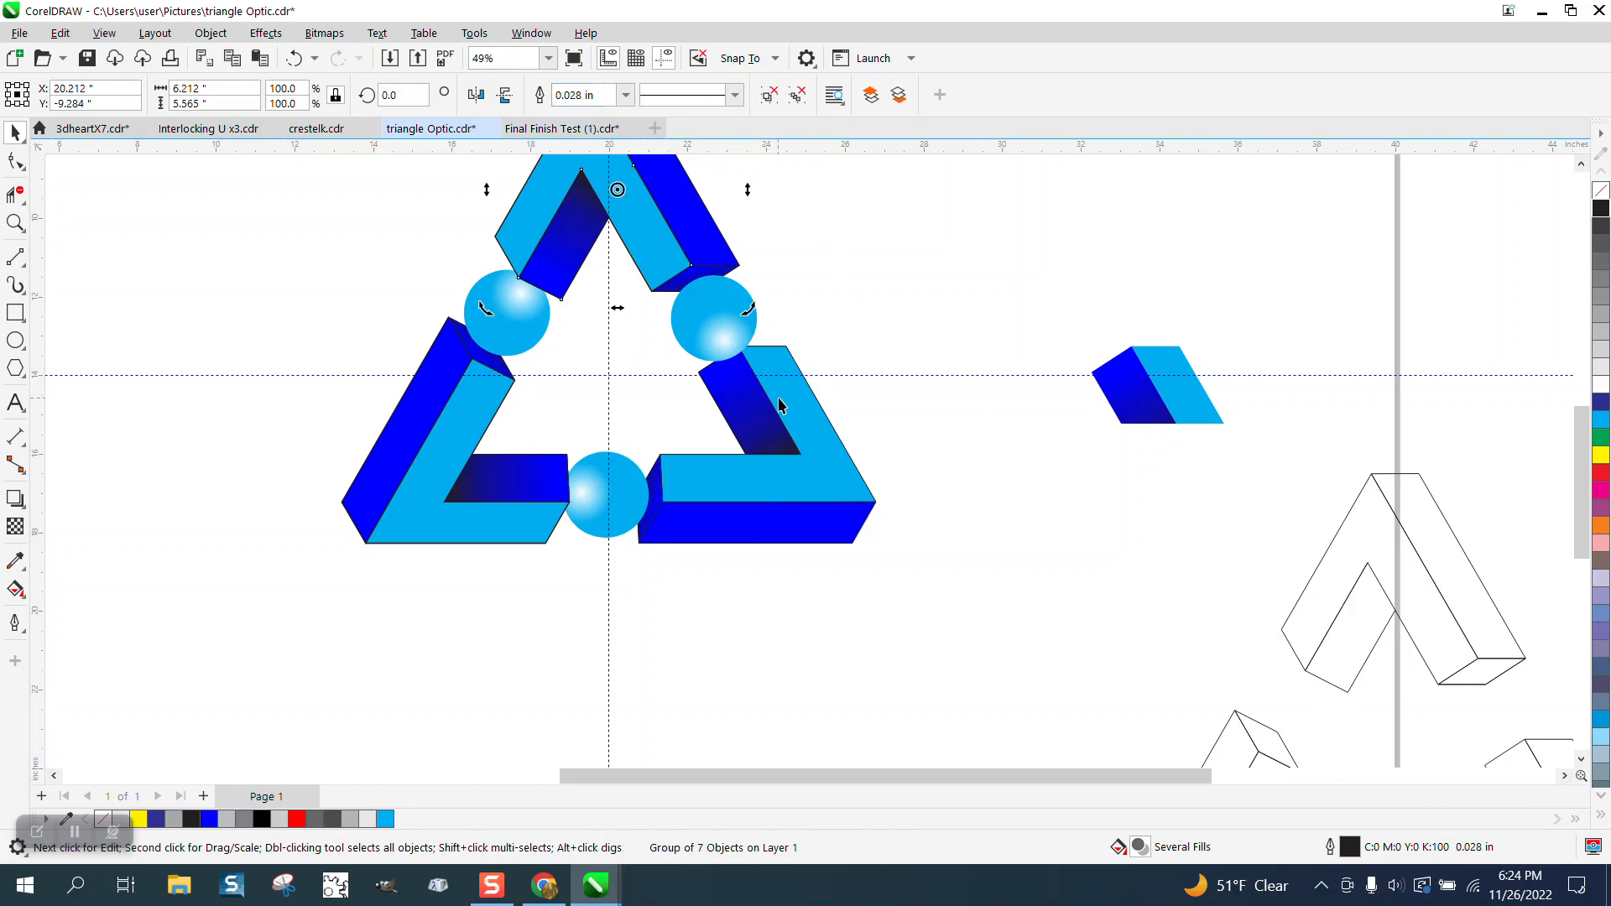
click(626, 97)
click(626, 97)
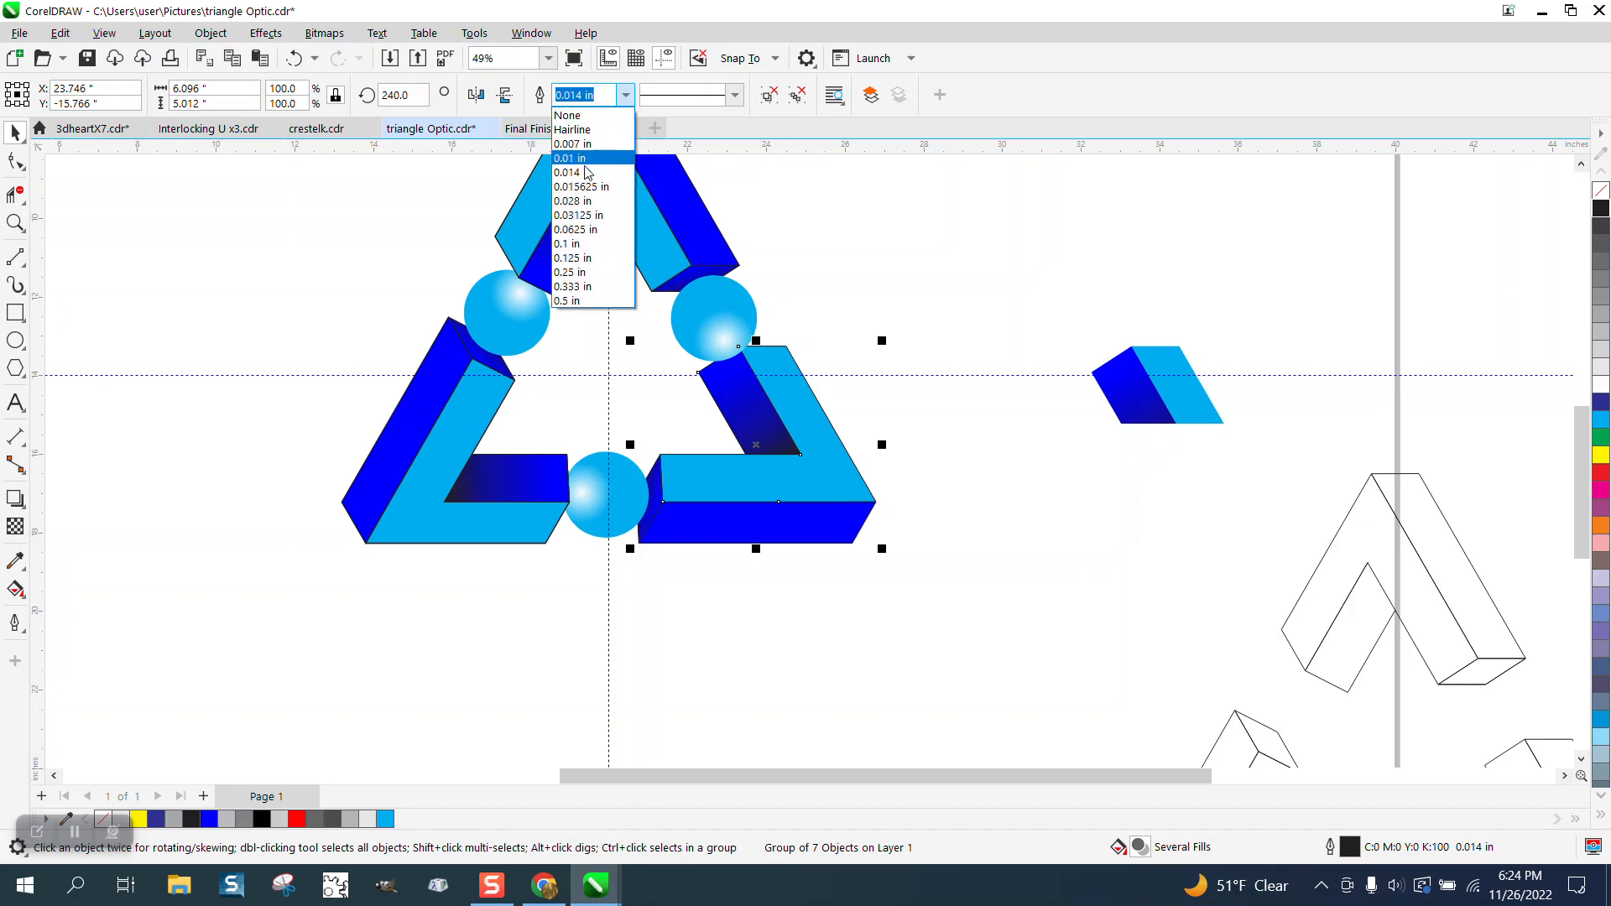
click(585, 214)
Move the fragment 10 inches left over the outlined lower-right piece and inspect the overlap with the sphere up close.
click(1141, 373)
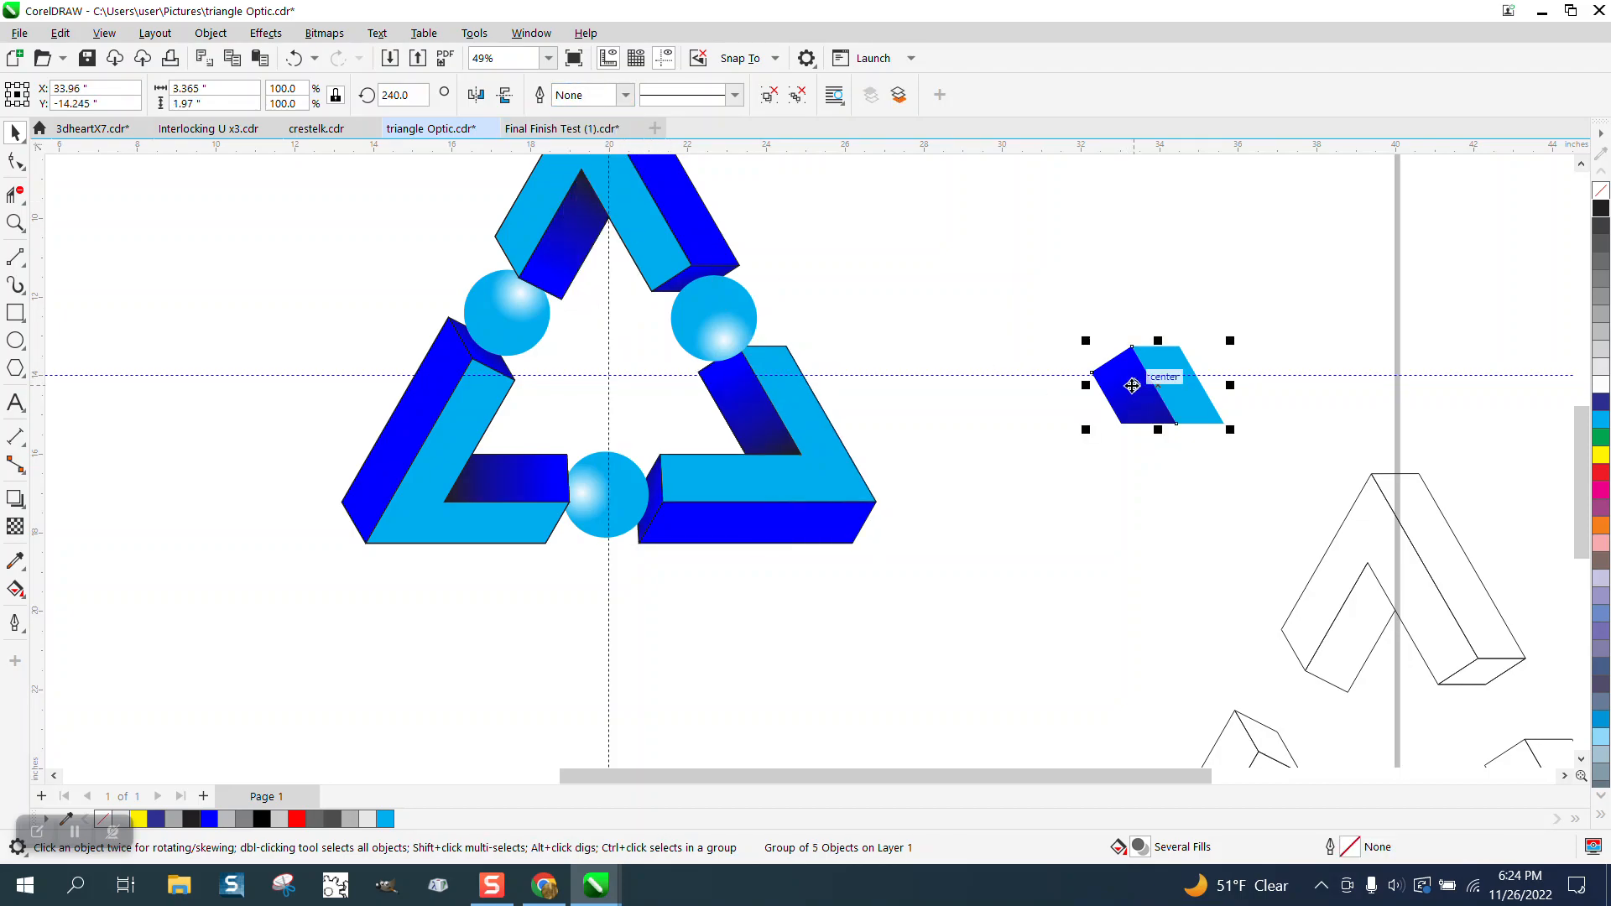
key(ctrl+z)
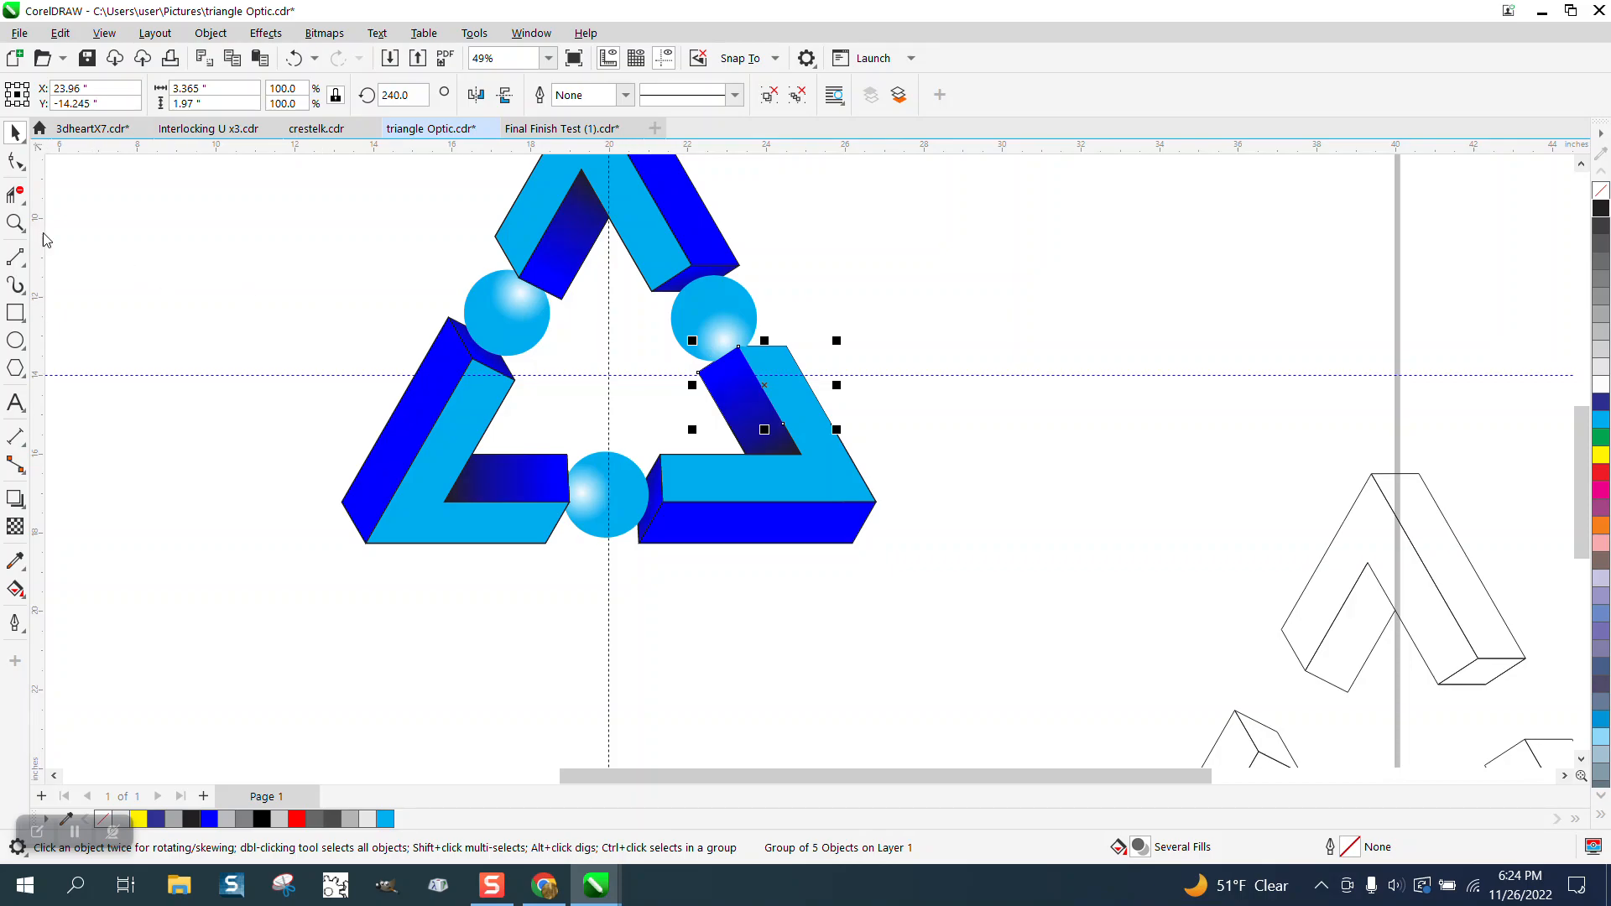
click(15, 222)
drag(639, 327, 903, 411)
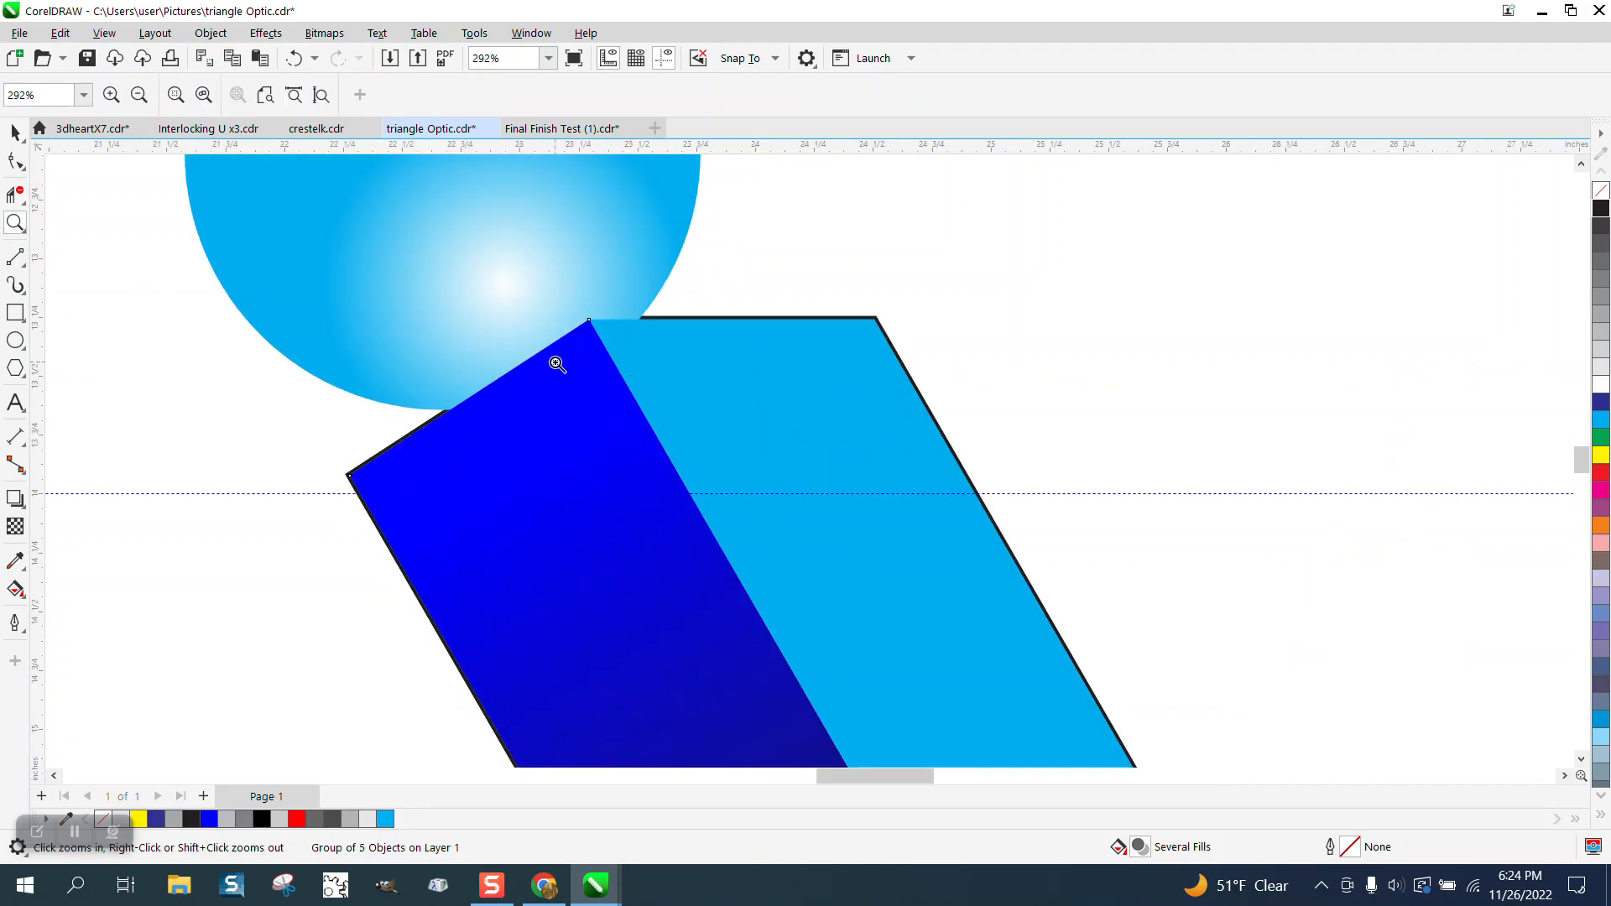
scroll(606, 369, down, 3)
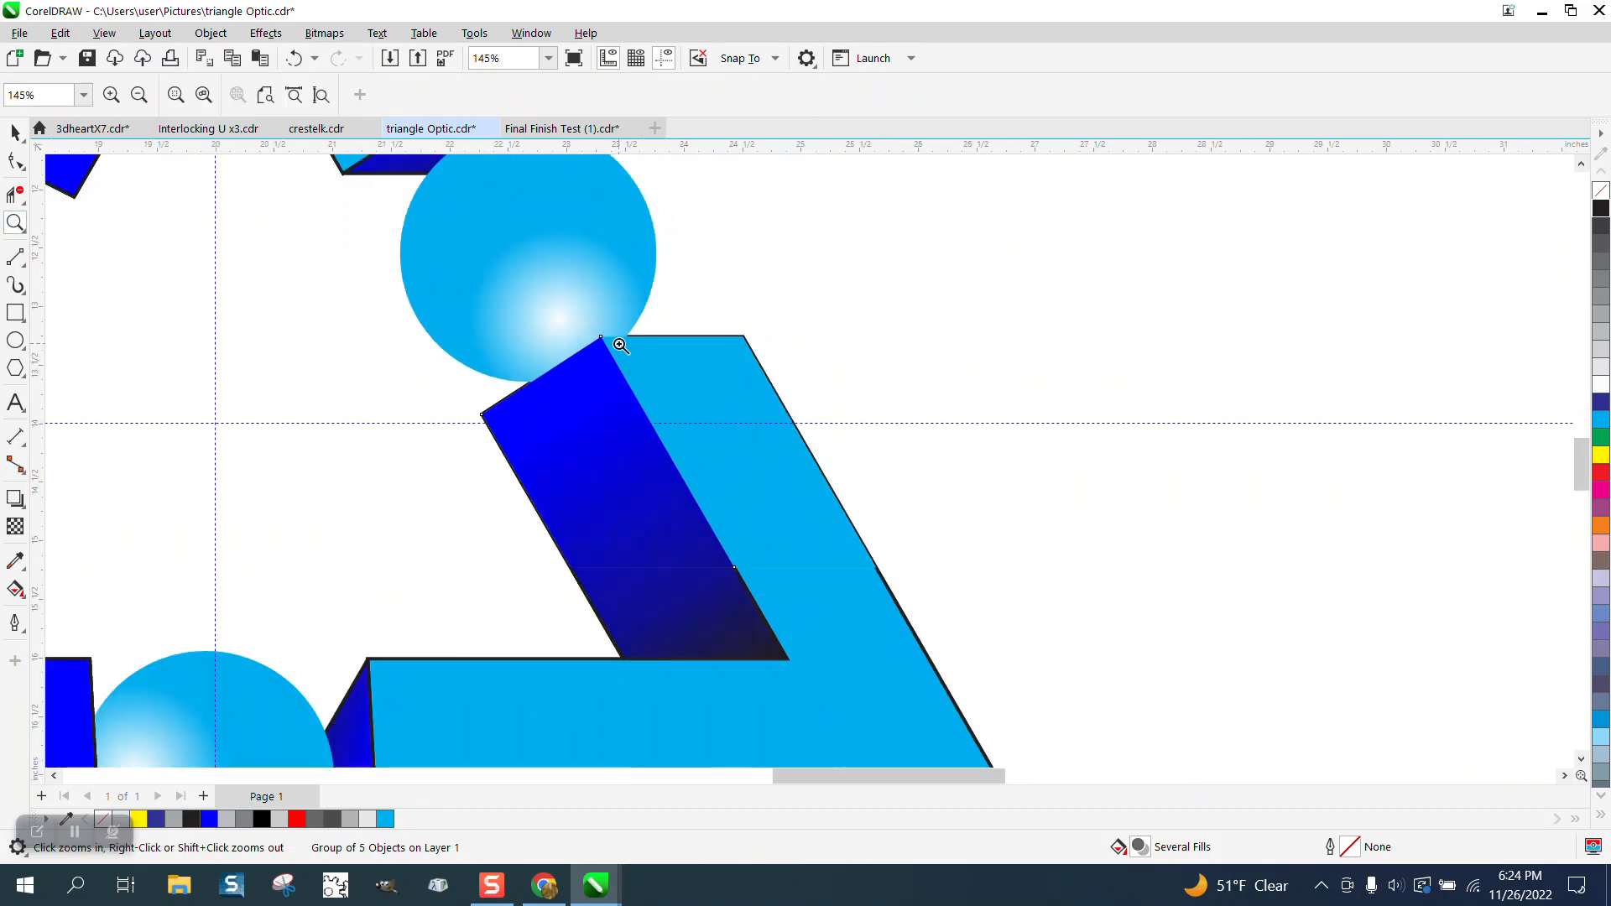
scroll(620, 345, down, 1)
click(16, 132)
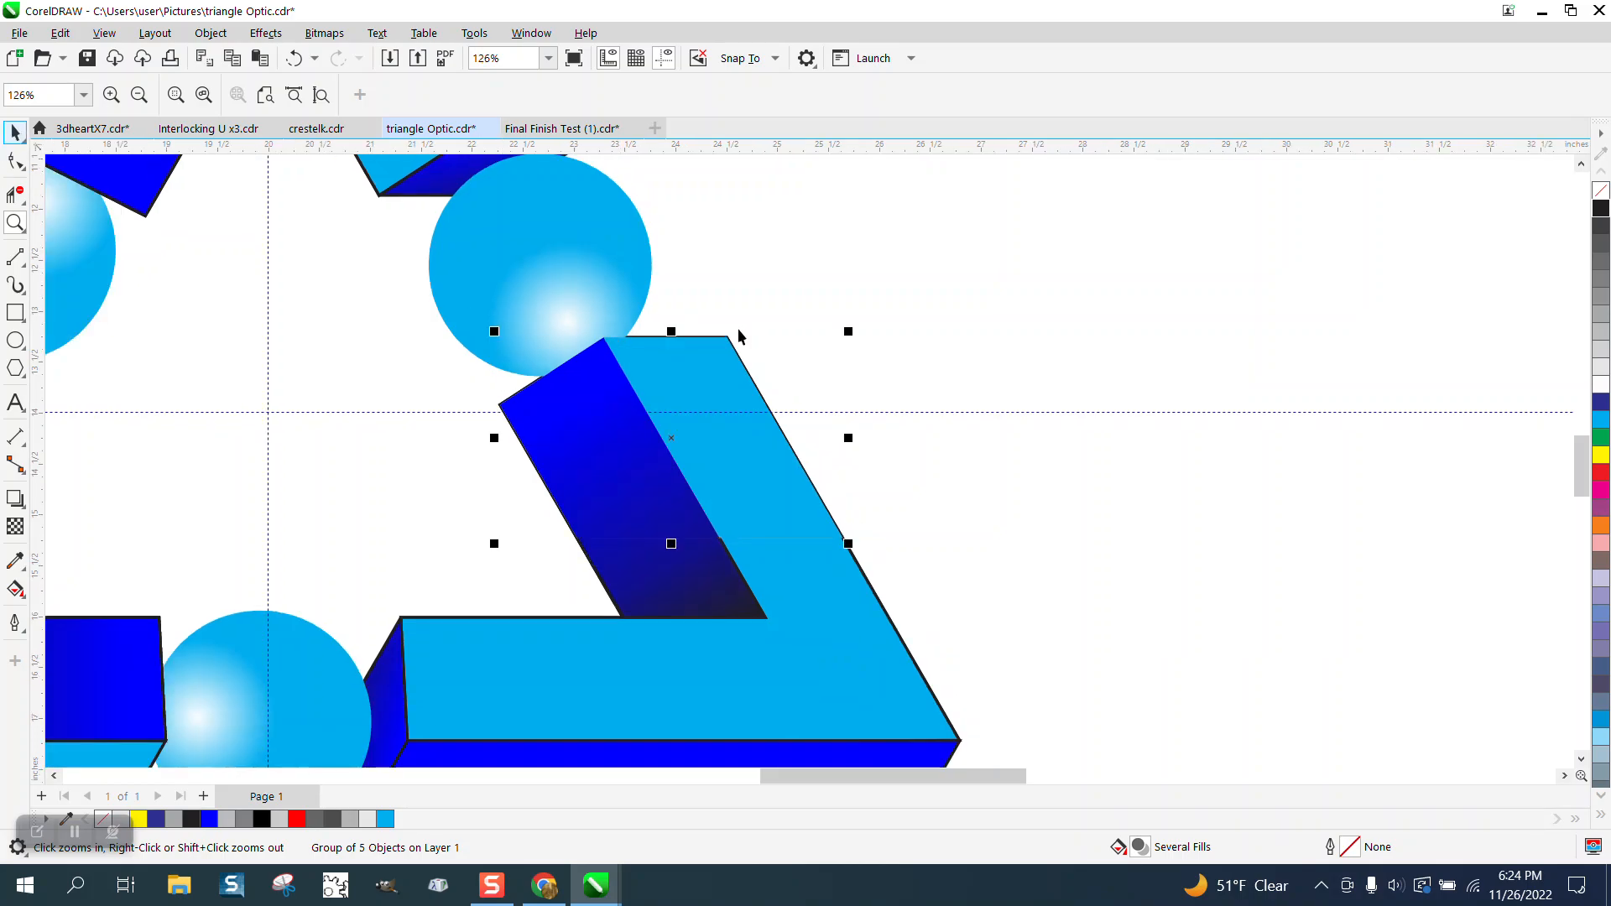
Move the fragment 10 inches right, try deleting the outlined lower-right piece and undo the deletion.
key(Right)
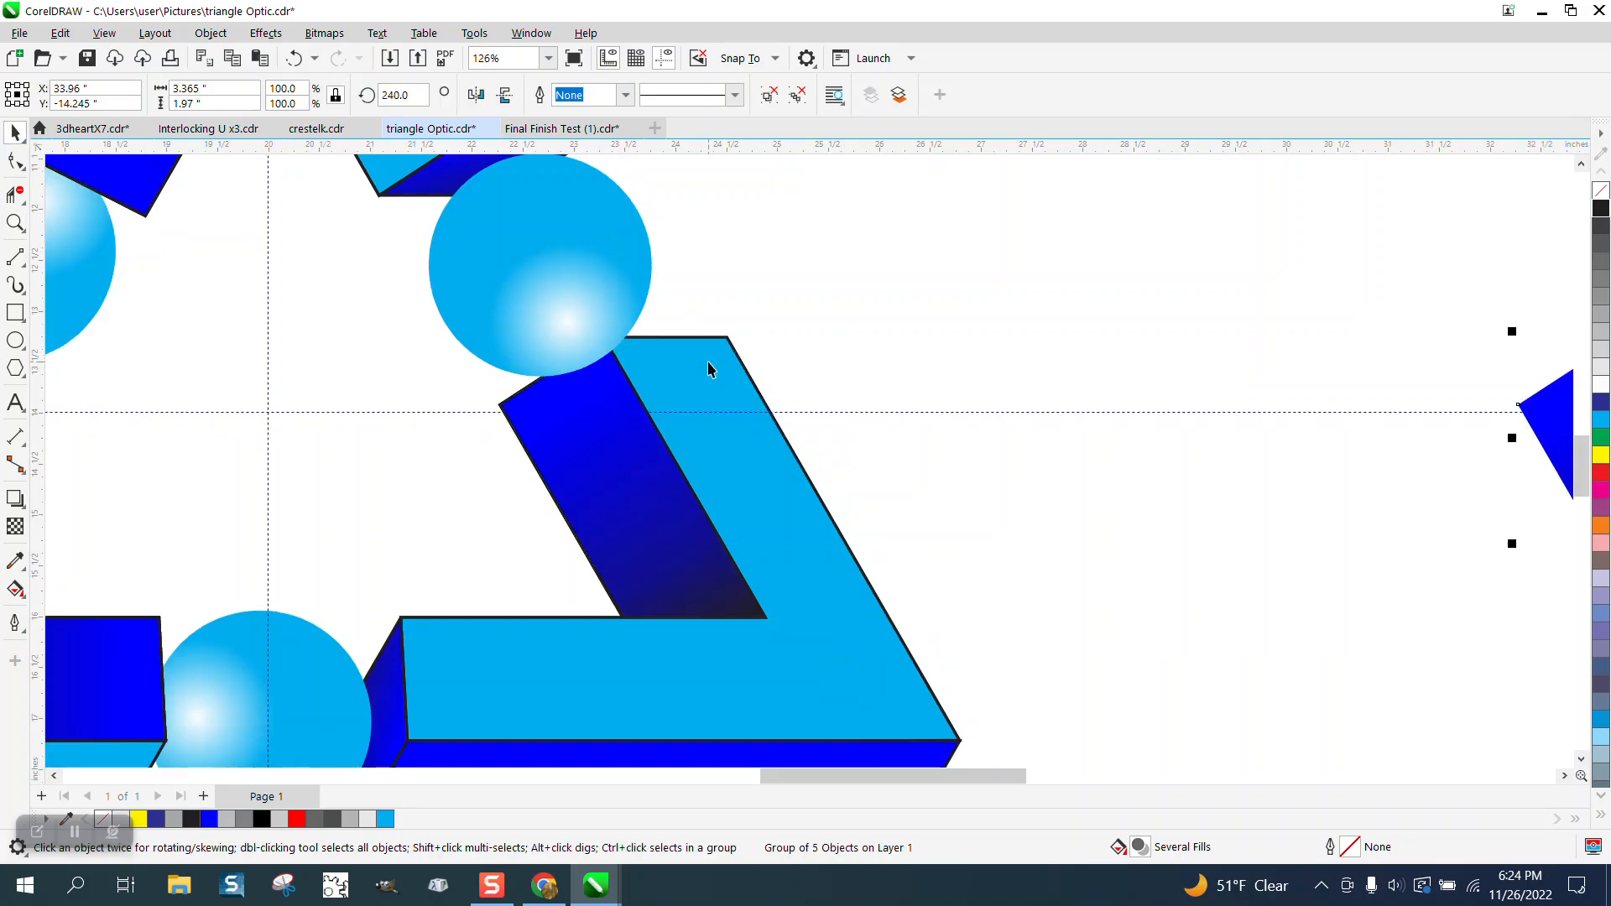
click(668, 341)
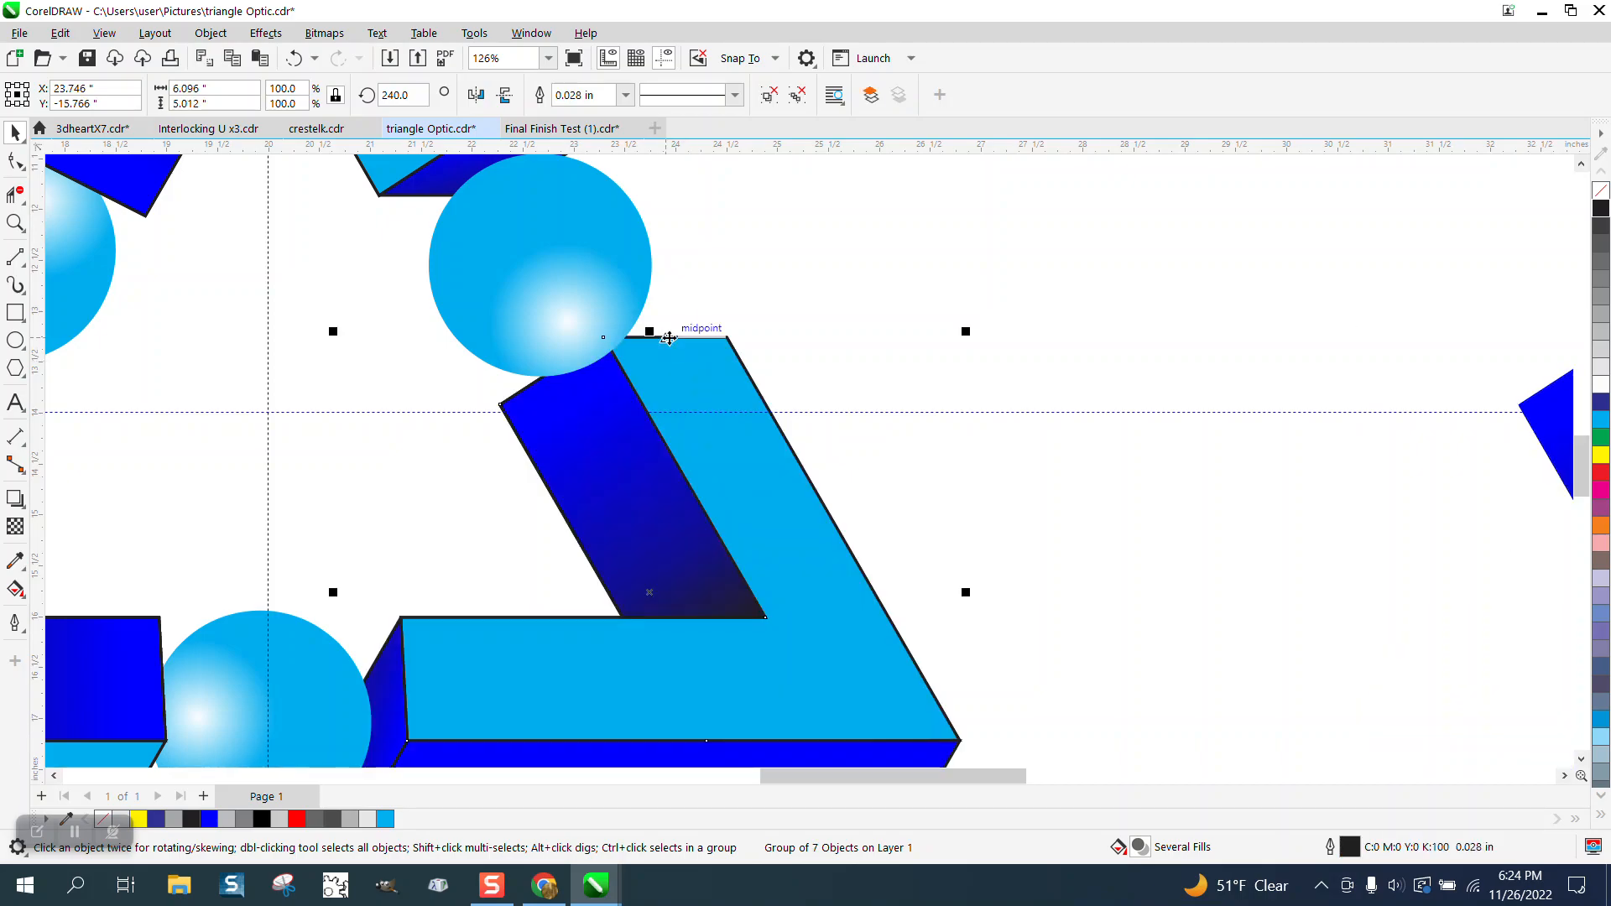
scroll(668, 338, down, 2)
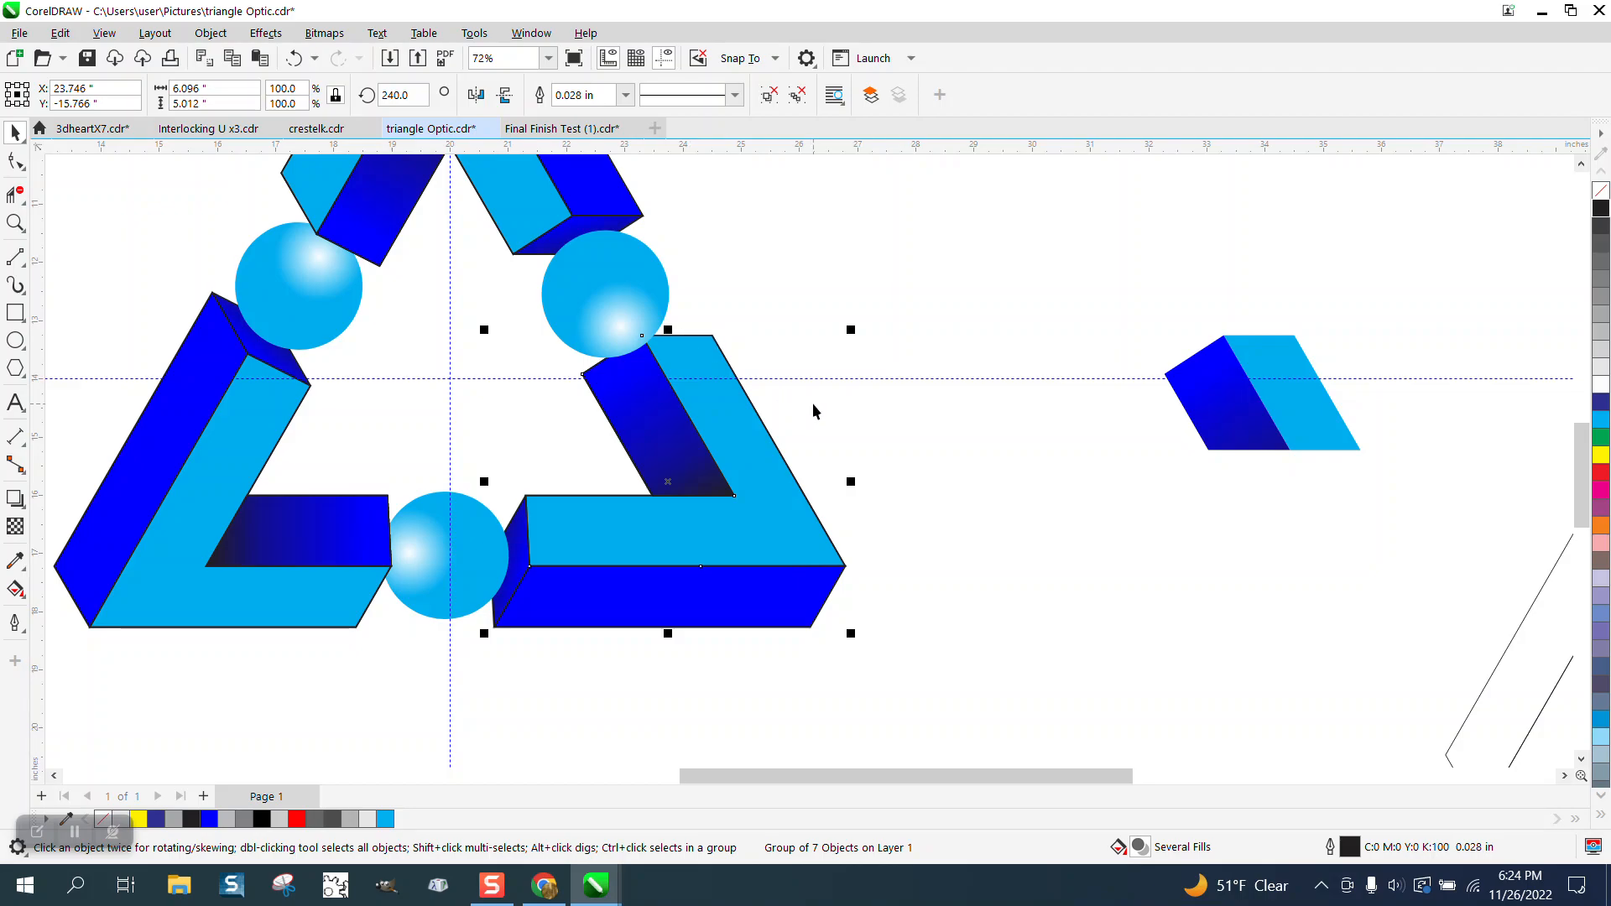
key(Delete)
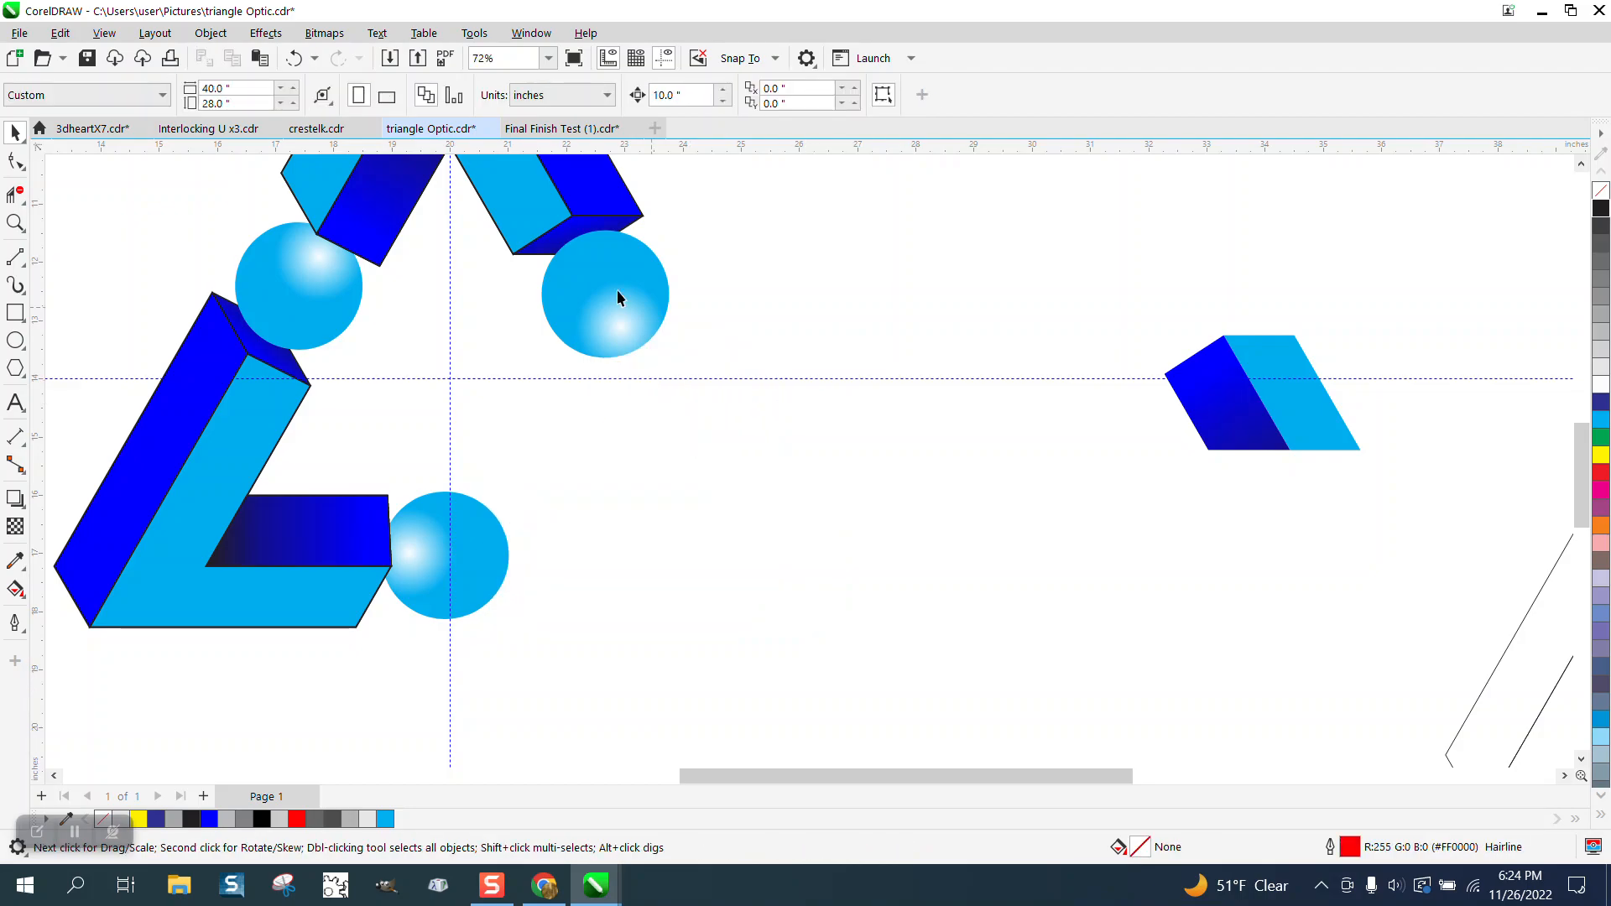
click(293, 58)
scroll(574, 295, down, 1)
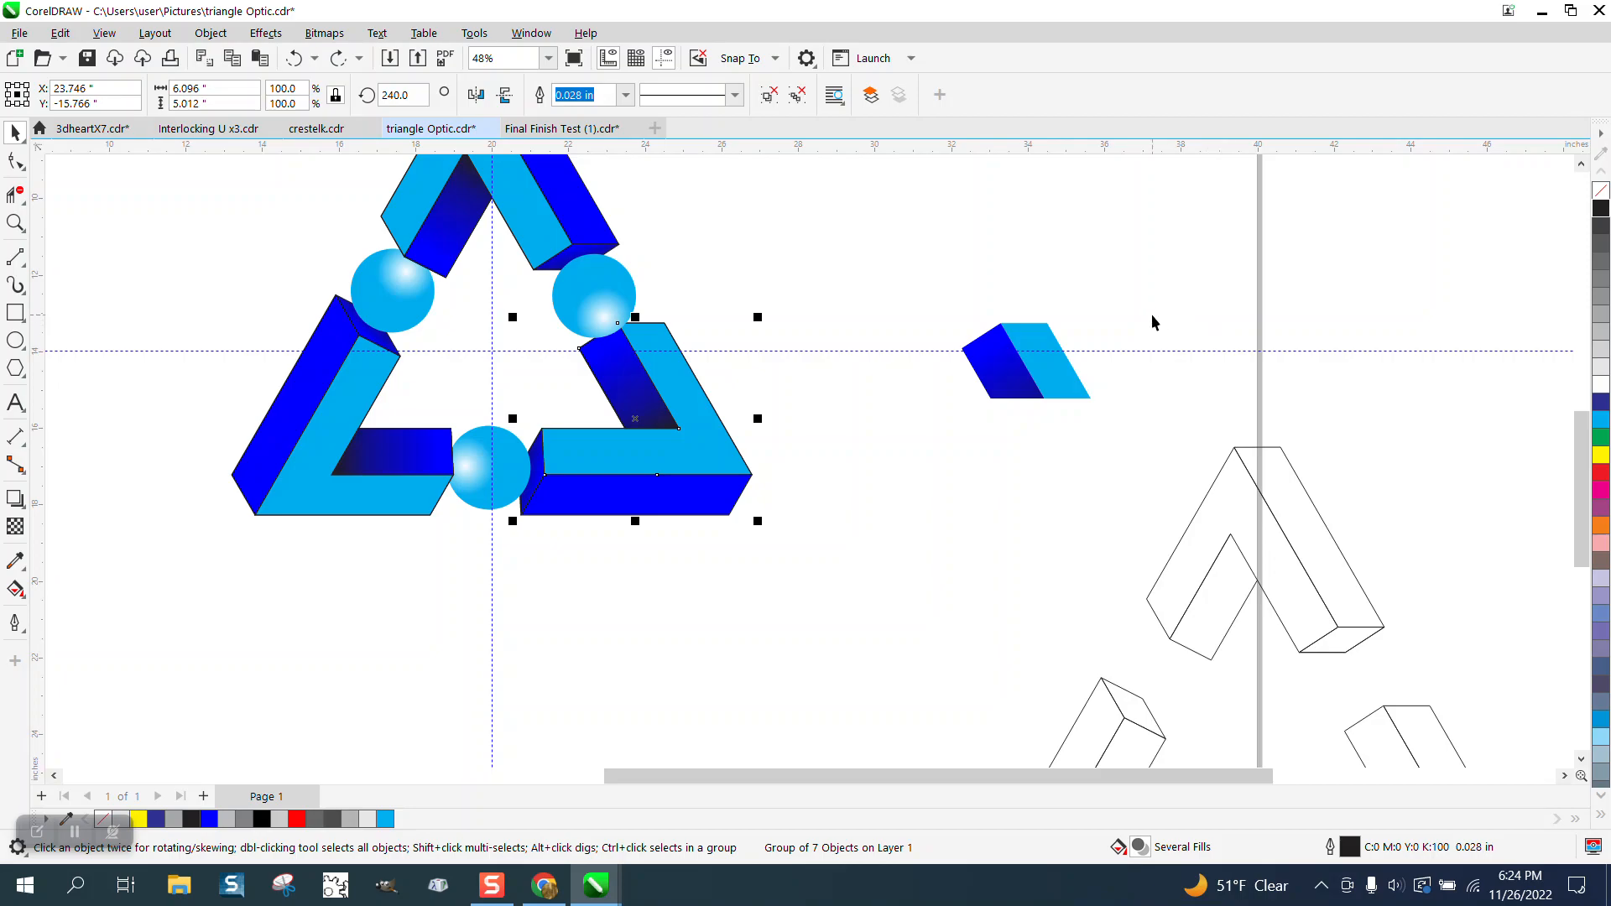
Remove the outline from the lower-right piece and move the fragment 10 inches left, back over its upper end.
right_click(1601, 190)
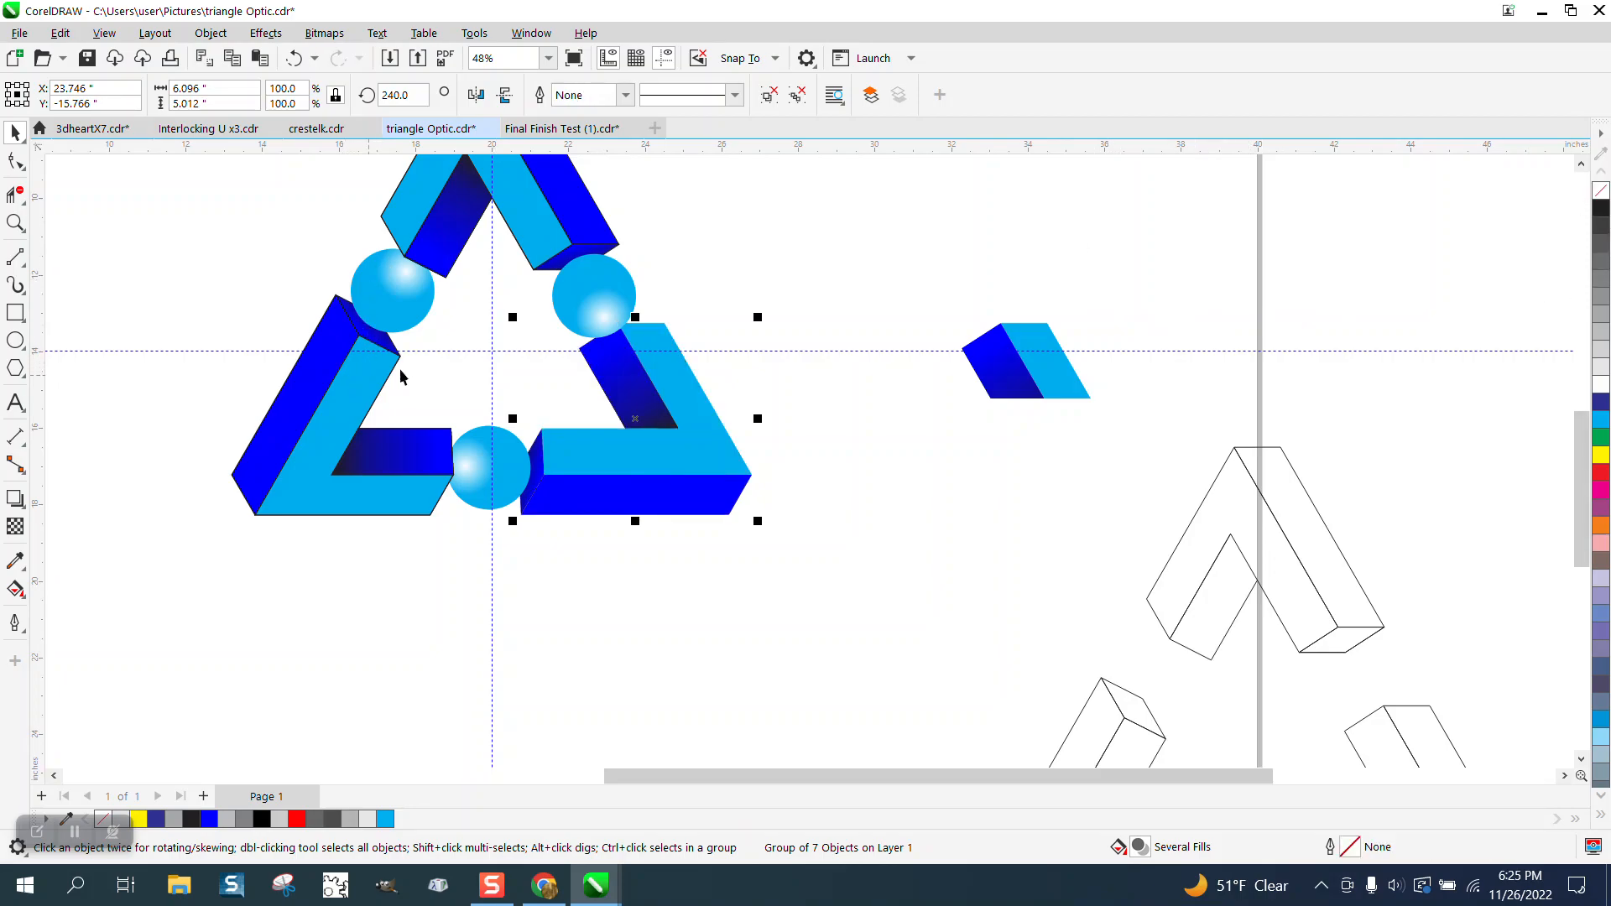
click(999, 386)
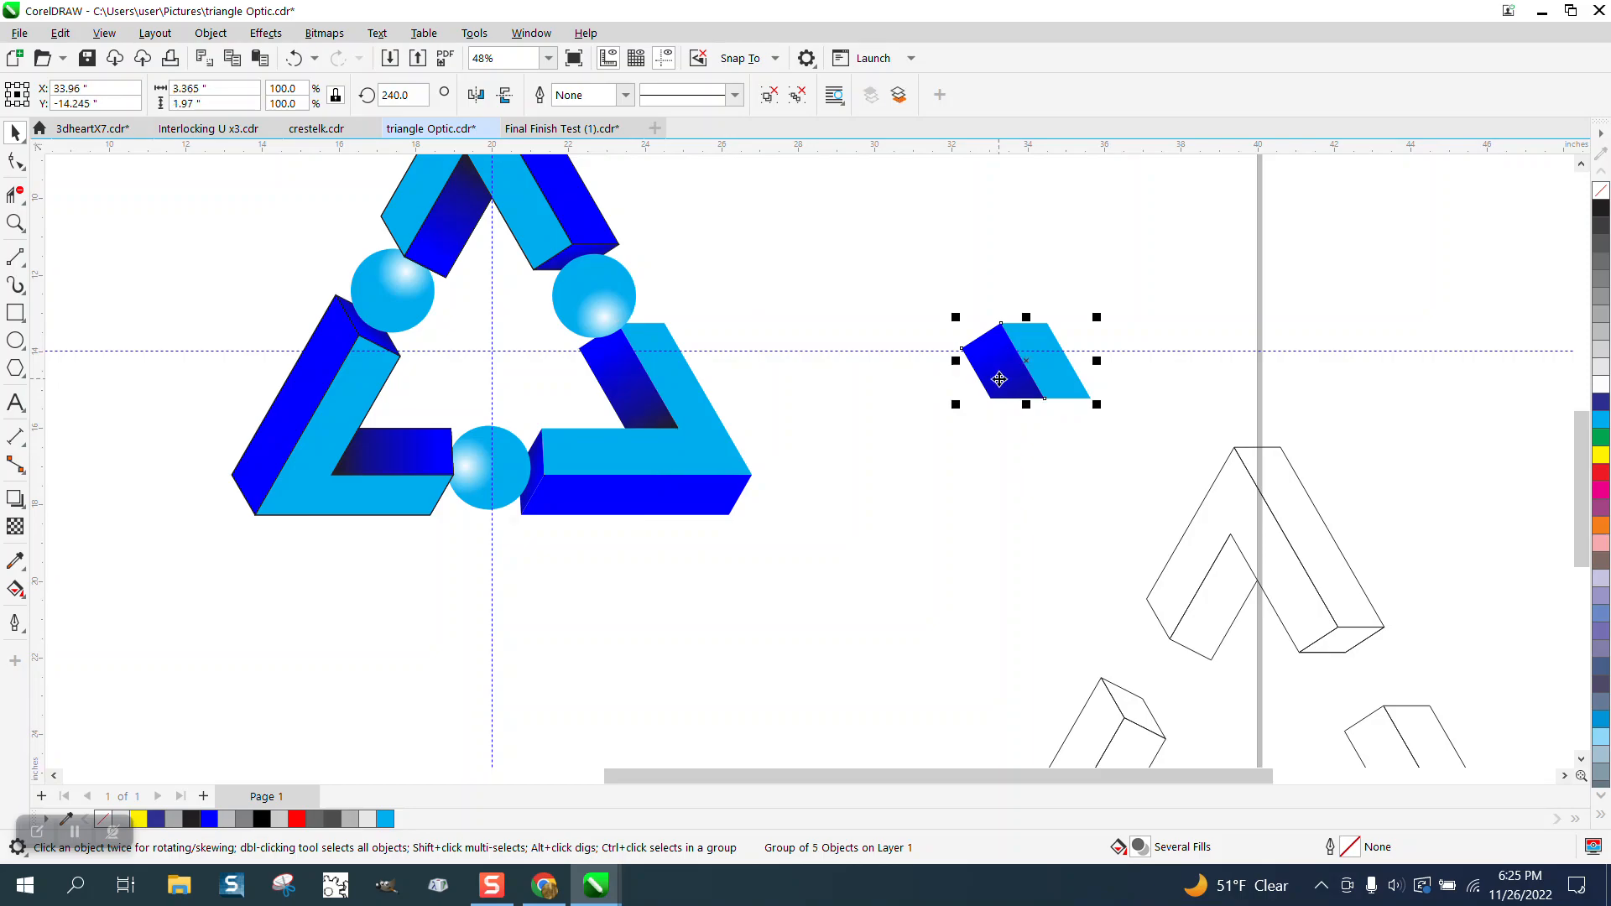
key(ctrl+z)
Remove the outlines from all pieces and spheres of the blue triangle and inspect the upper-right sphere's overlaps up close.
click(549, 236)
scroll(646, 304, down, 2)
scroll(635, 307, down, 2)
drag(403, 186, 707, 417)
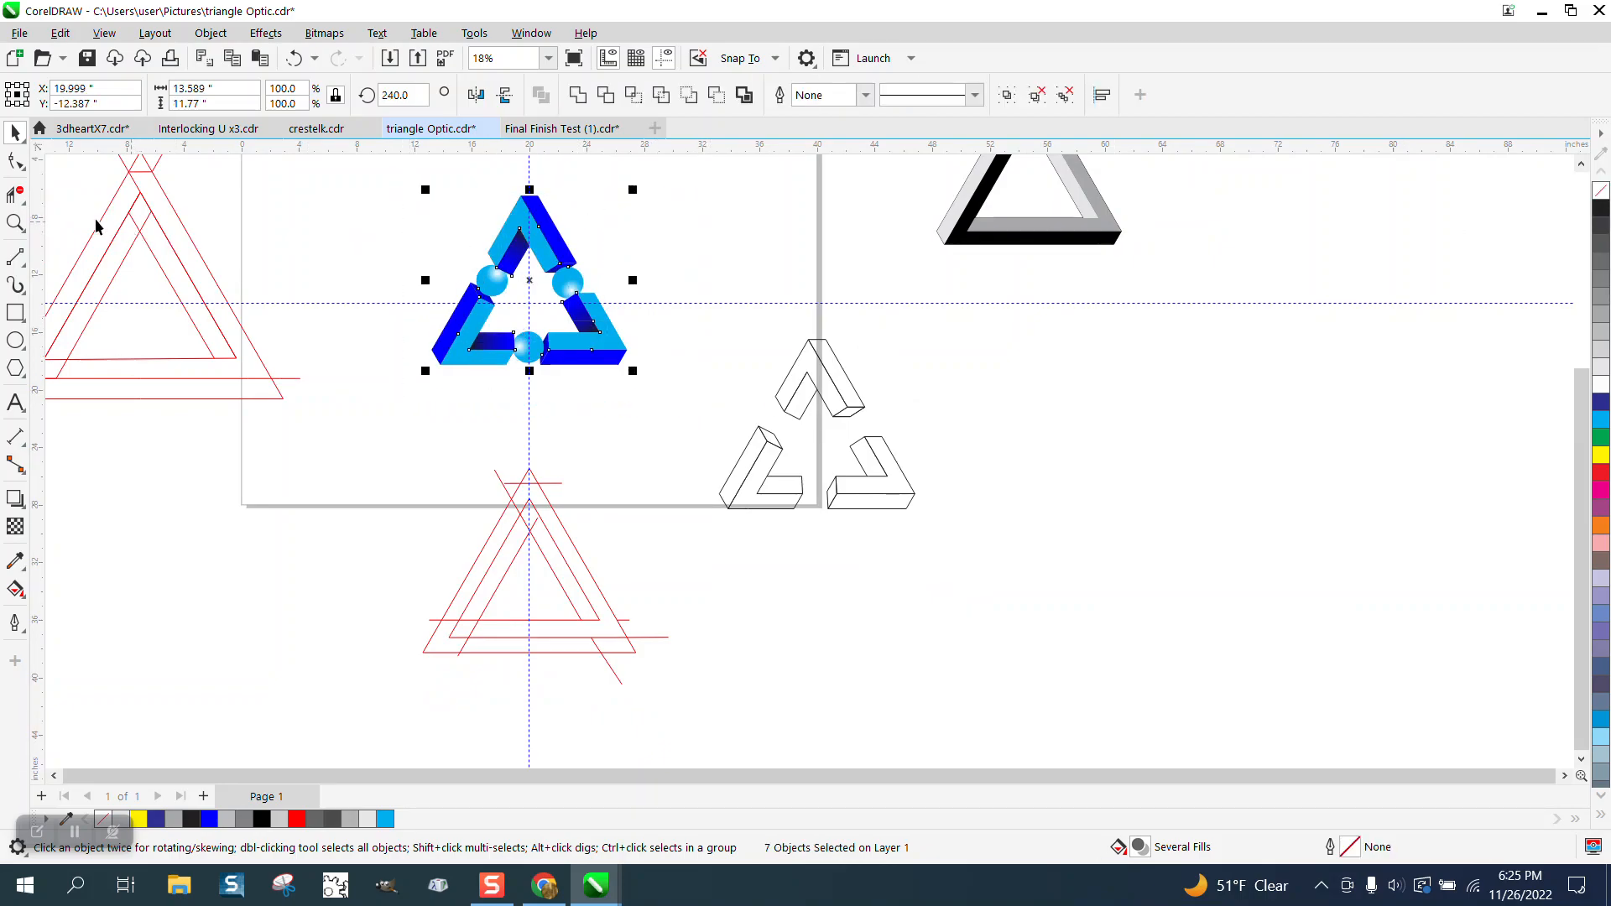
click(16, 222)
drag(384, 212, 814, 453)
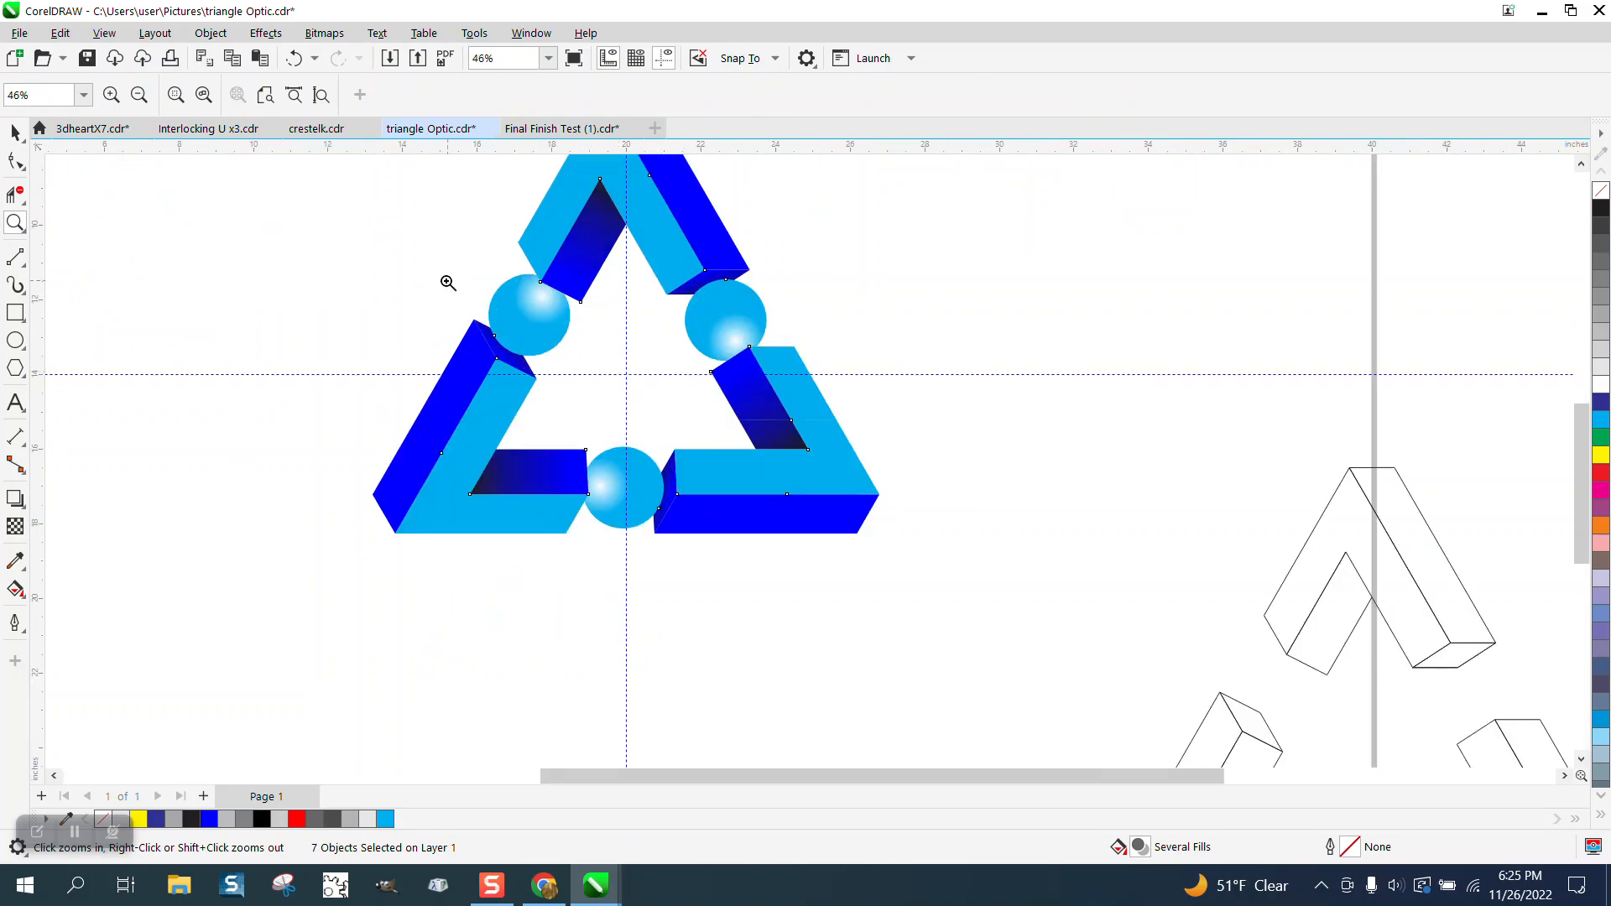
scroll(685, 324, up, 4)
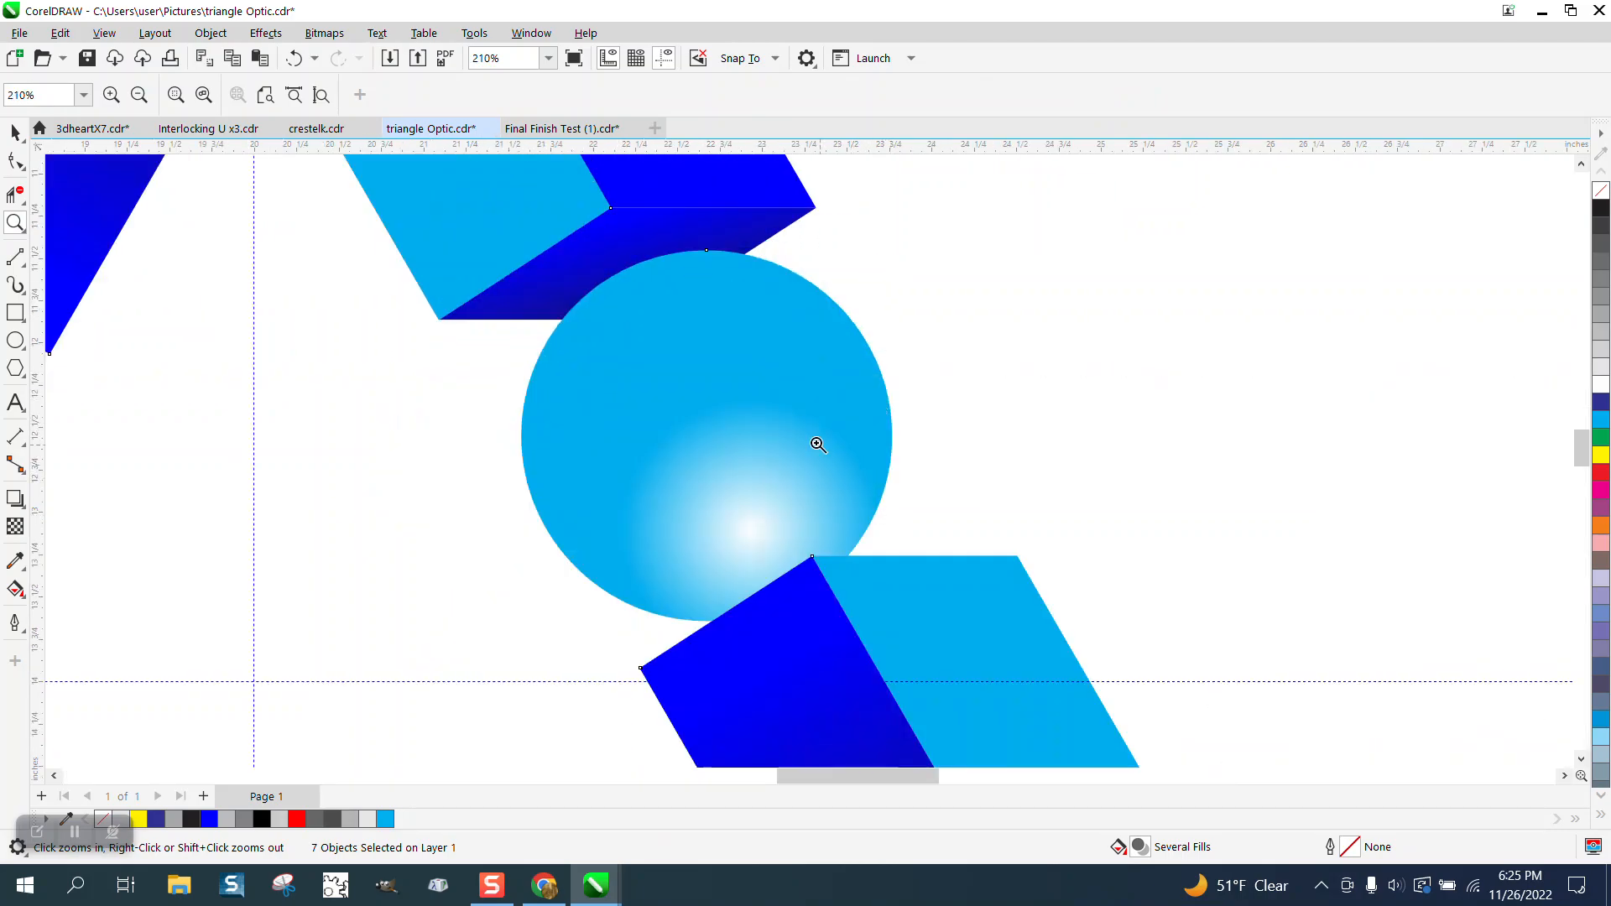
Move the overlapping fragment and the lower-right piece 10 inches right, away from the blue triangle.
scroll(740, 370, down, 3)
scroll(741, 368, down, 2)
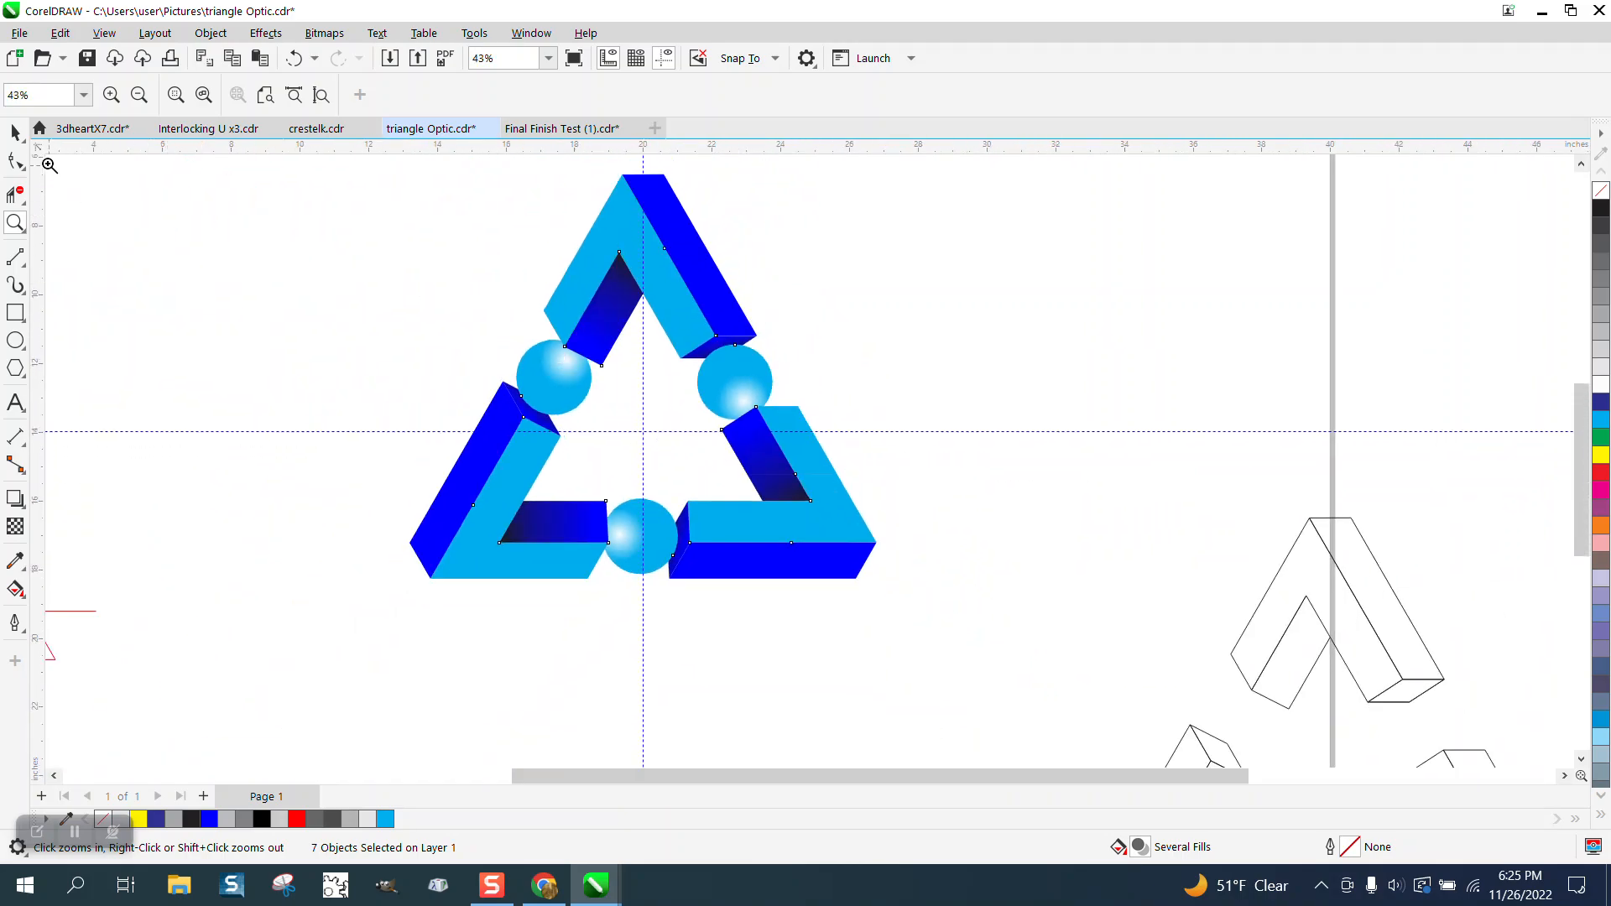
click(16, 134)
click(794, 422)
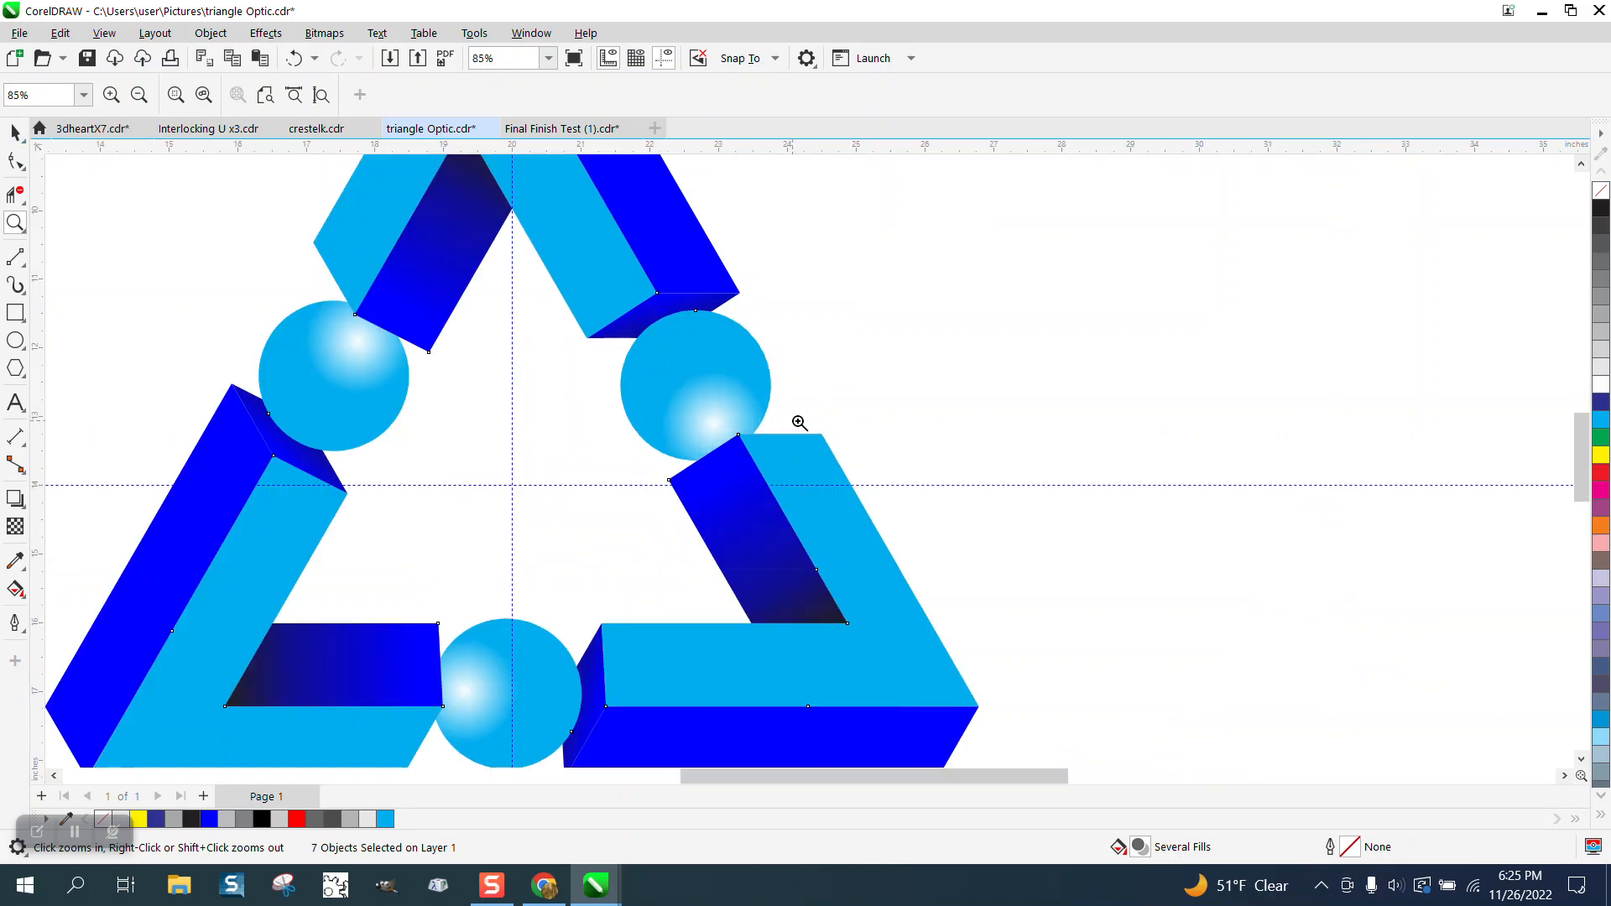
scroll(549, 420, down, 1)
click(15, 133)
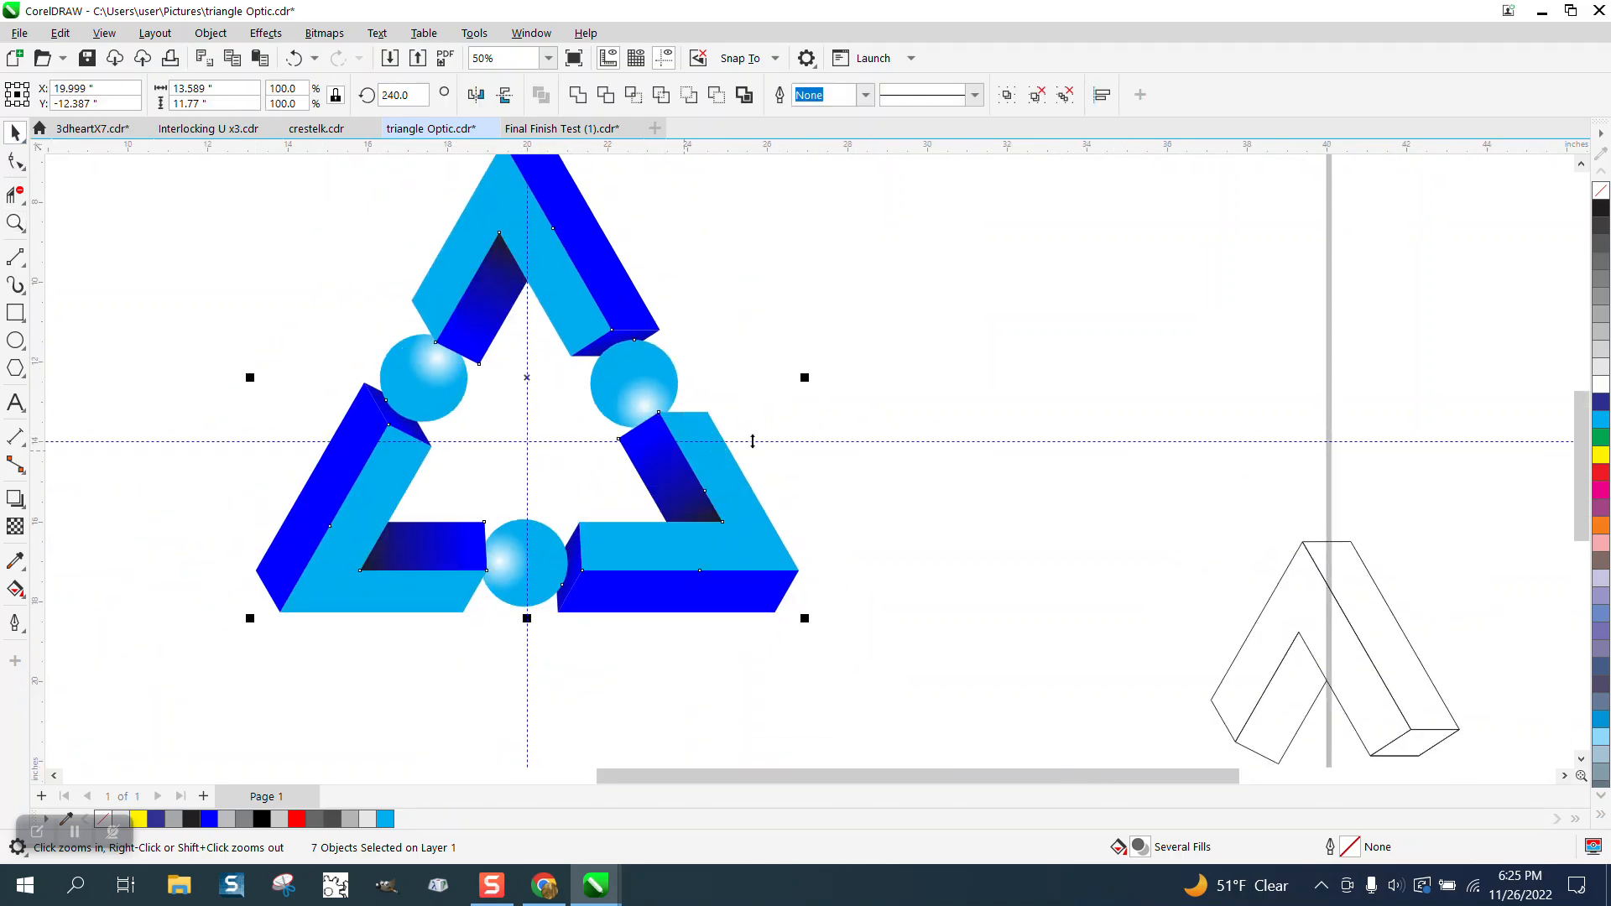
click(711, 431)
key(Right)
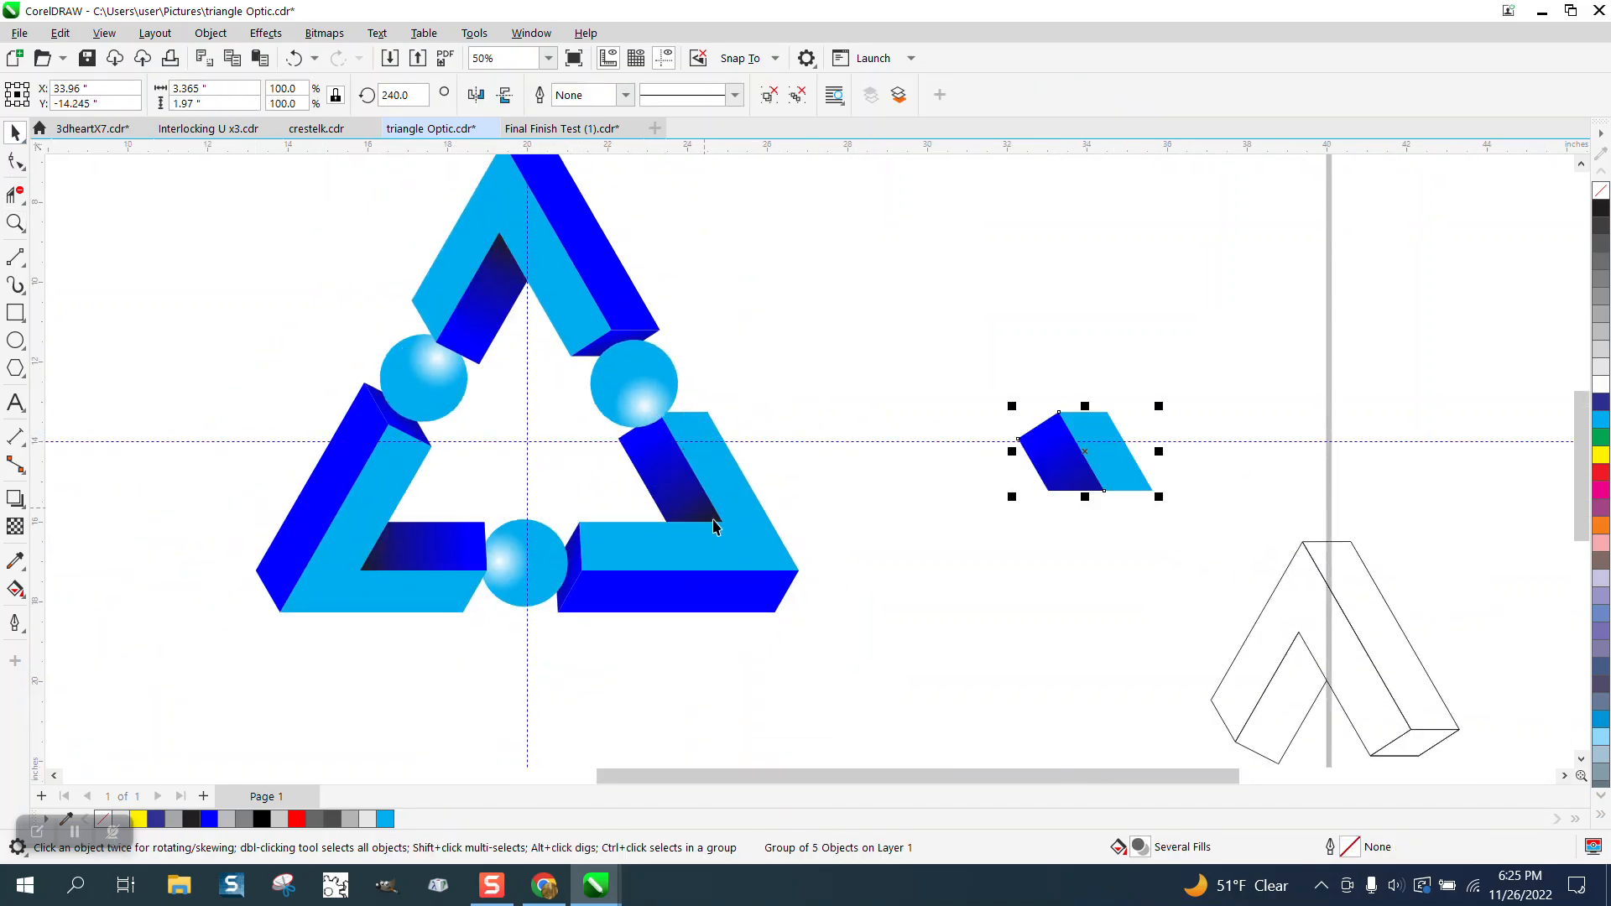
click(728, 529)
key(Right)
Select the moved fragment and lower-right piece together, try a dark outline colour on them and undo it.
drag(881, 370, 1255, 658)
click(211, 33)
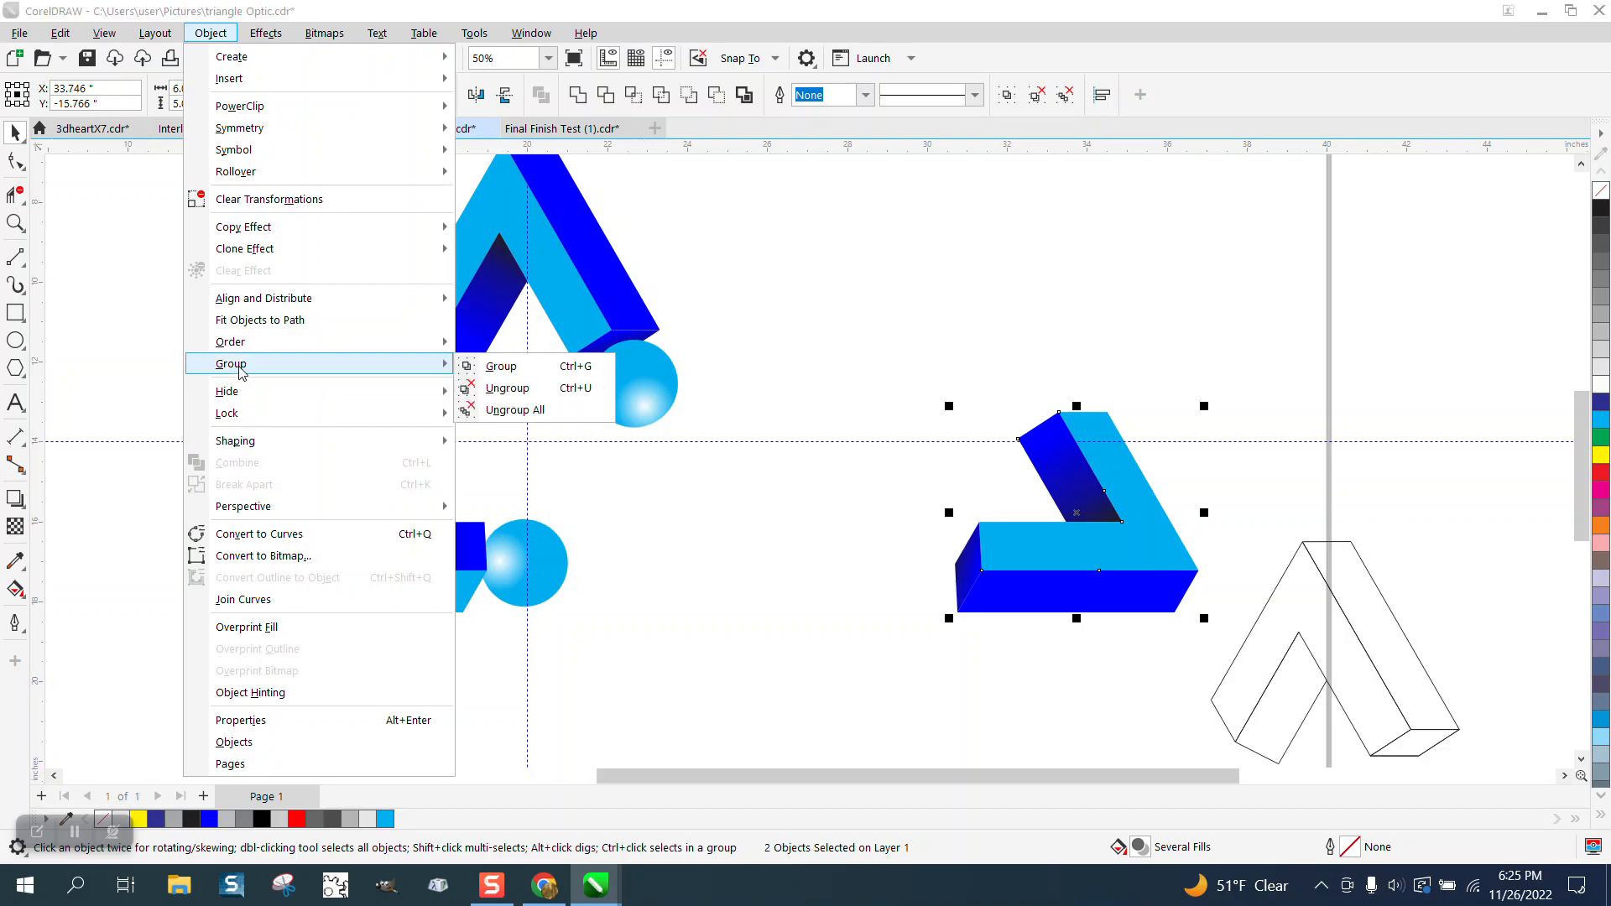
right_click(1602, 216)
click(296, 70)
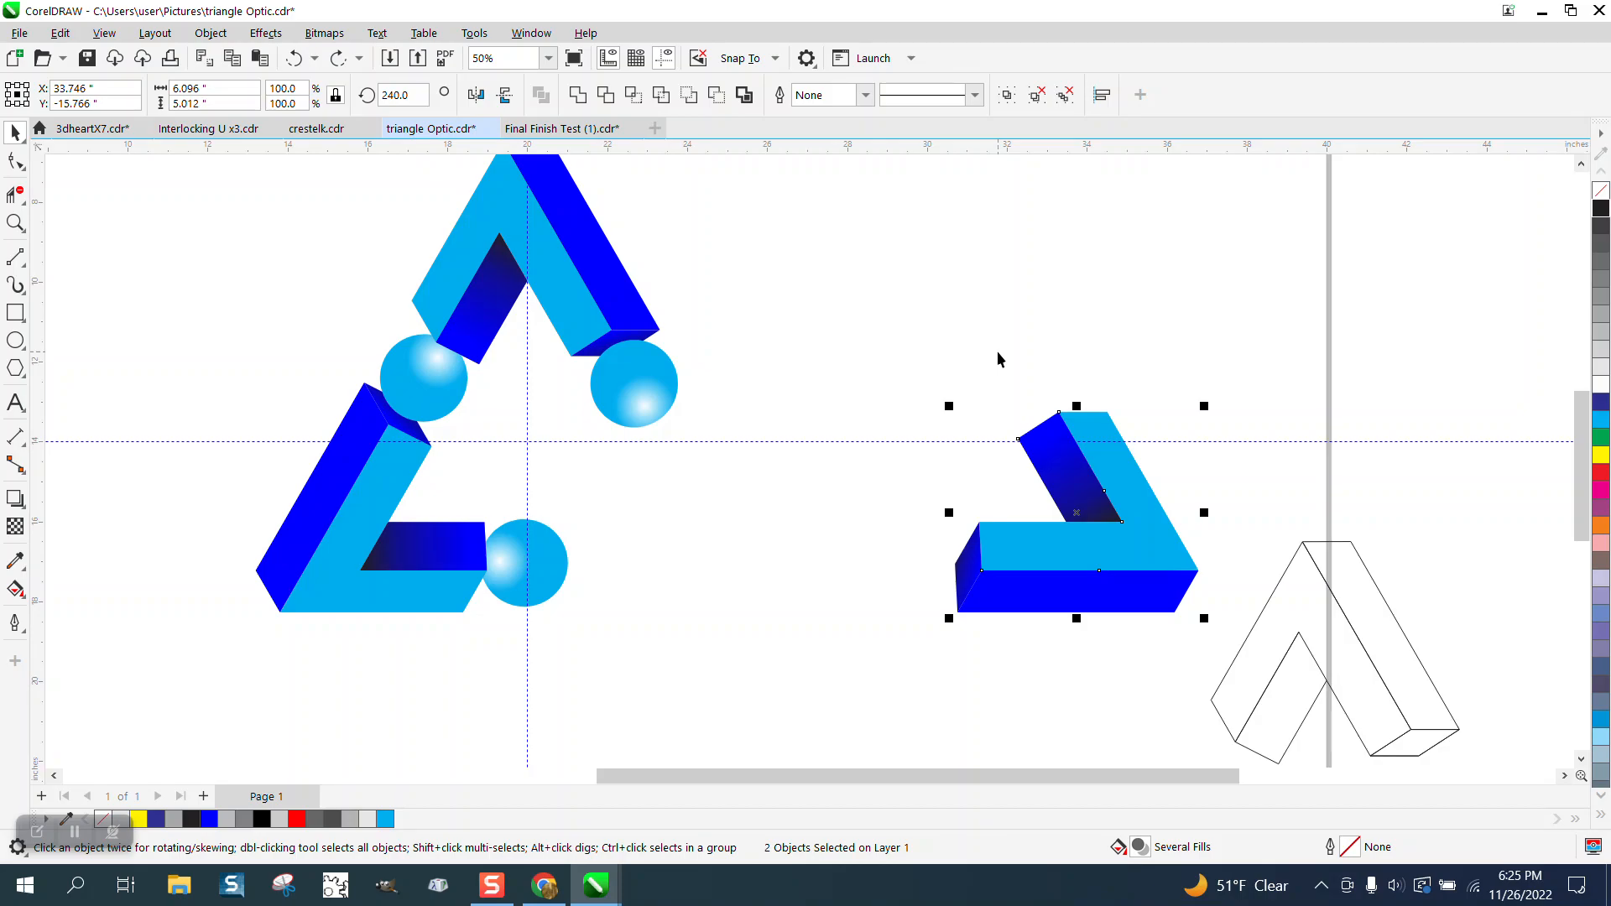
Undo the 10-inch moves of the fragment and lower-right piece, clear the selection and view the whole triangle.
key(ctrl+z)
click(876, 332)
scroll(773, 435, down, 1)
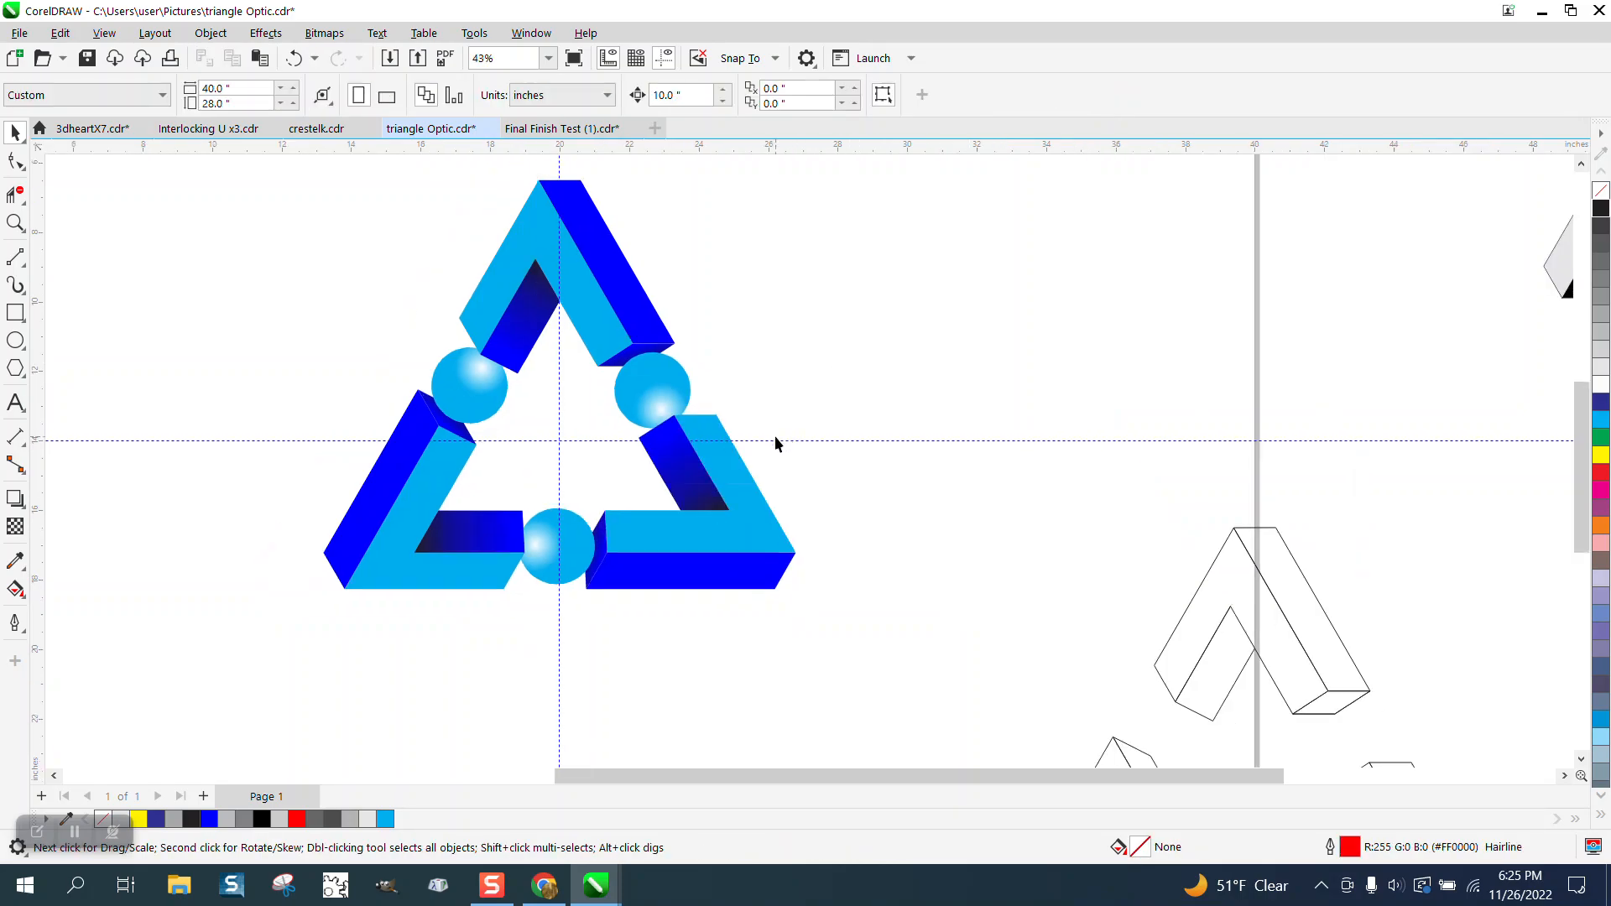
click(15, 222)
drag(300, 198, 1001, 632)
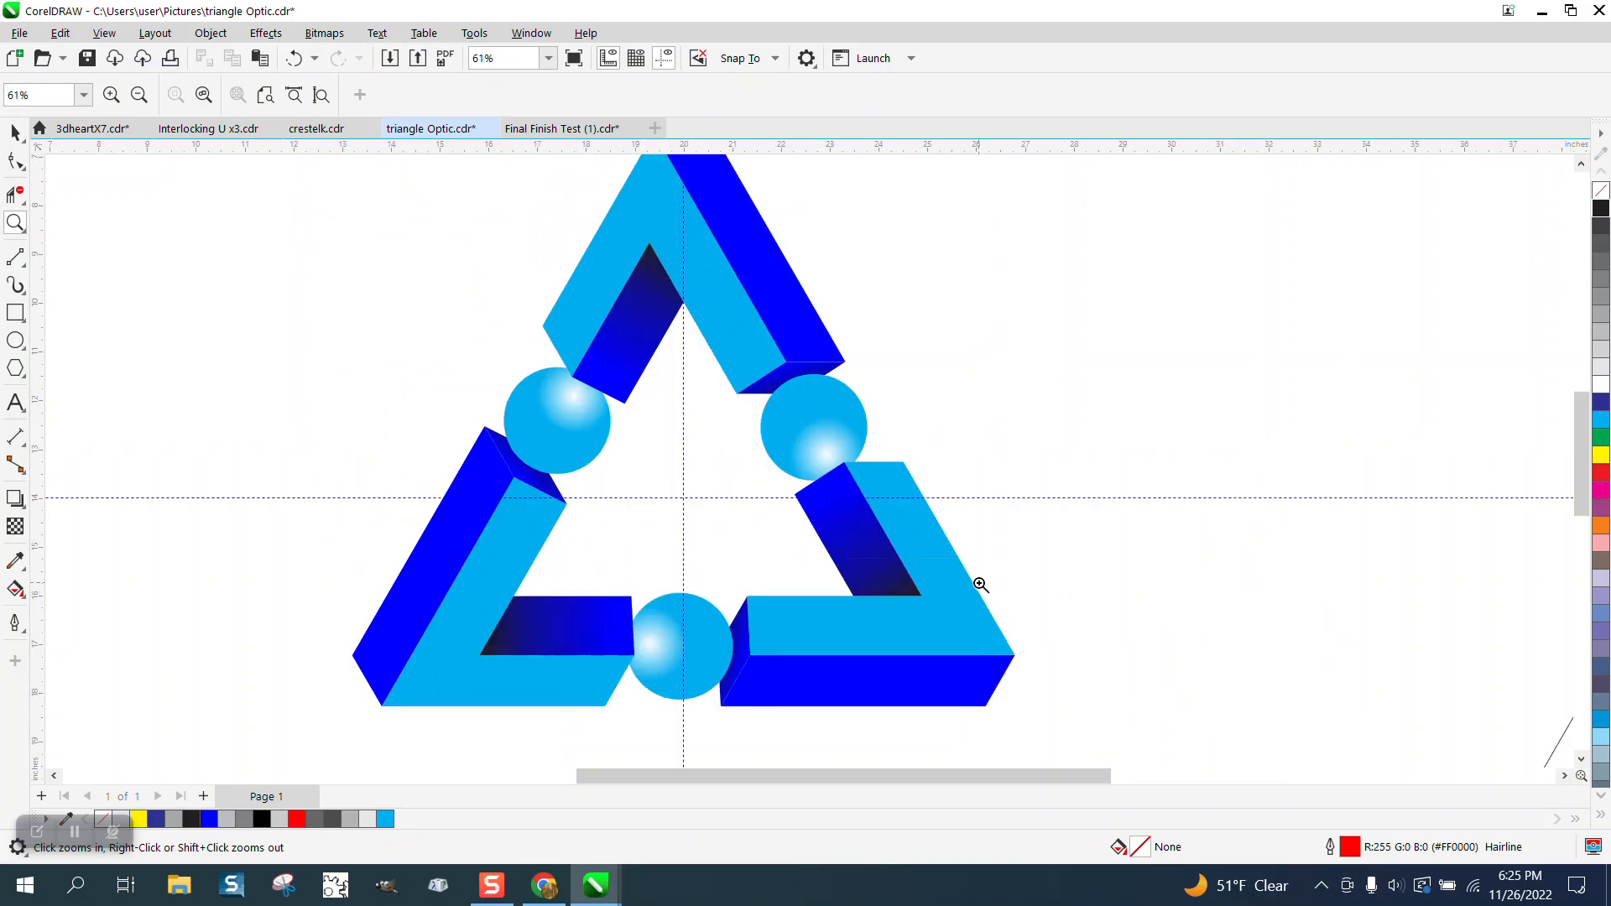
scroll(974, 583, down, 2)
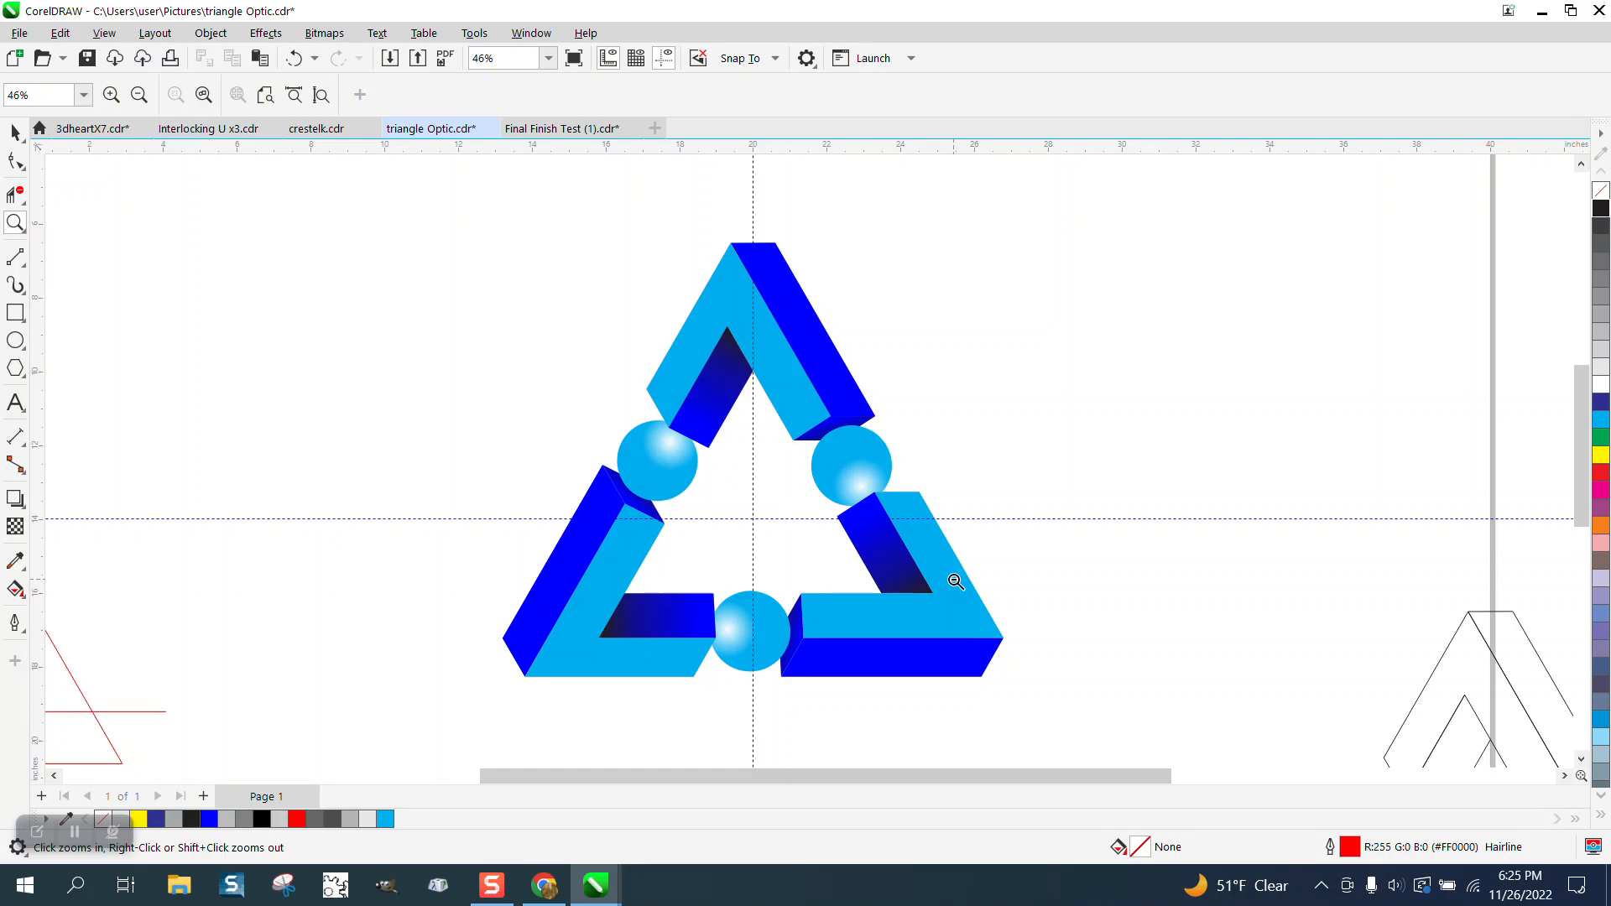